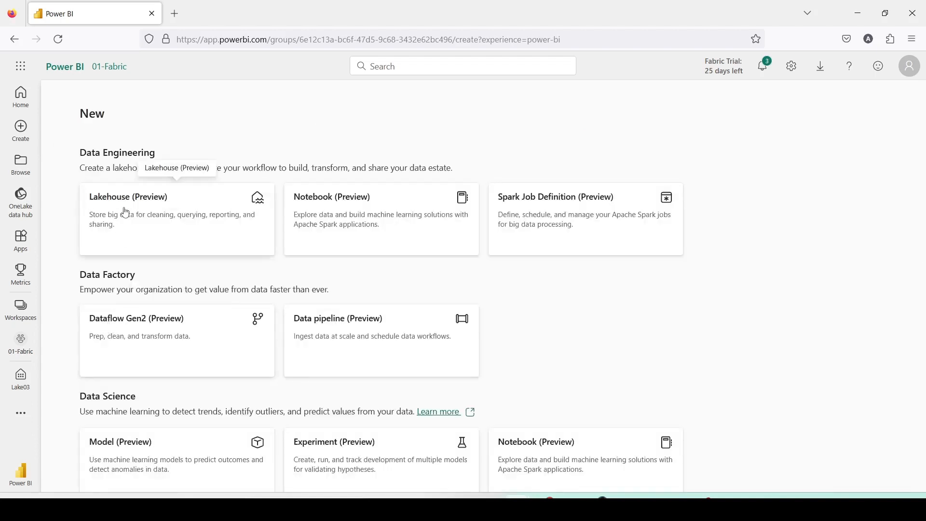
Create a new lakehouse named Dest1Lake
left_click(125, 213)
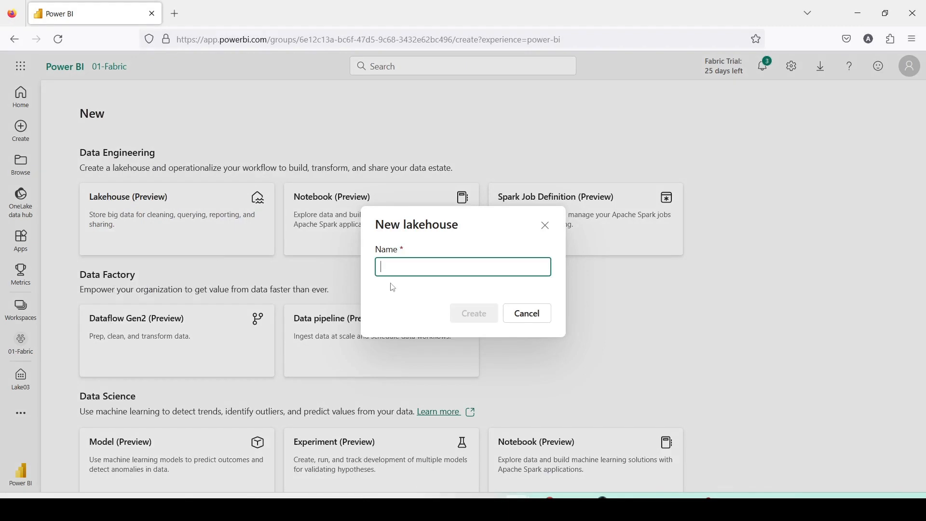
type("L")
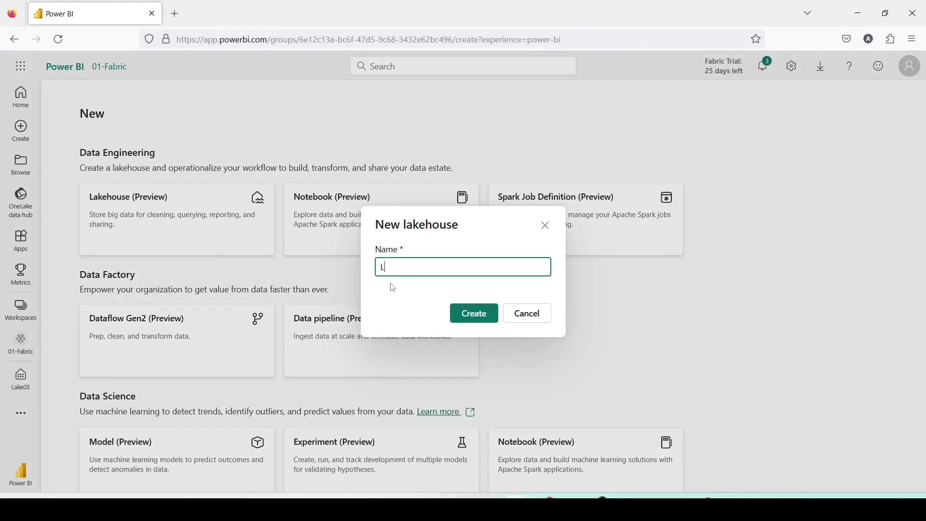
type("akeDest1")
left_click_drag(400, 267, 368, 266)
key("BackSpace")
left_click(417, 266)
type("Lake")
left_click(474, 313)
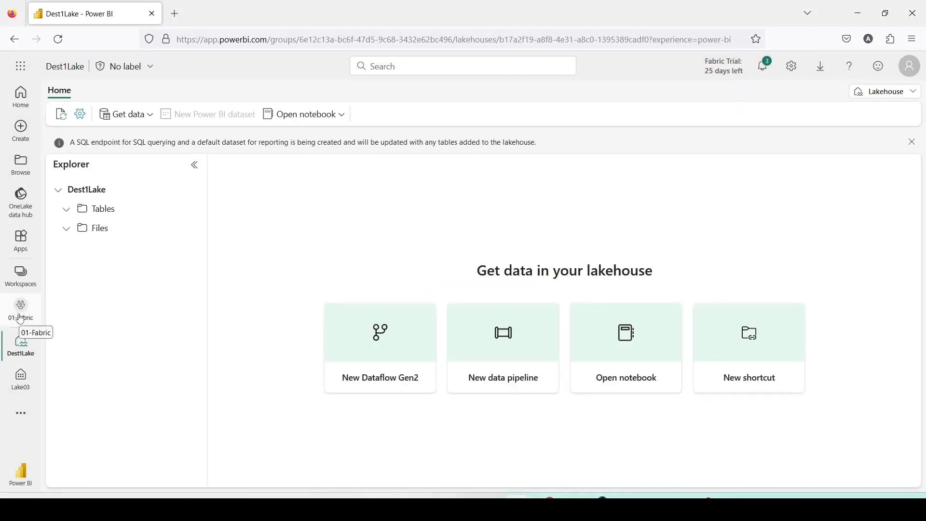
Create a new data warehouse named DestWH1 in the 01-Fabric workspace
left_click(21, 318)
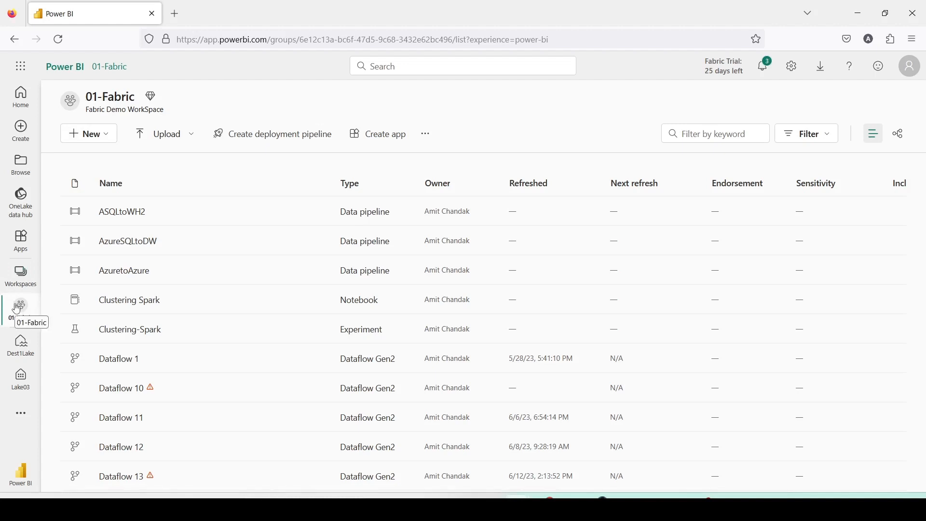
left_click(91, 137)
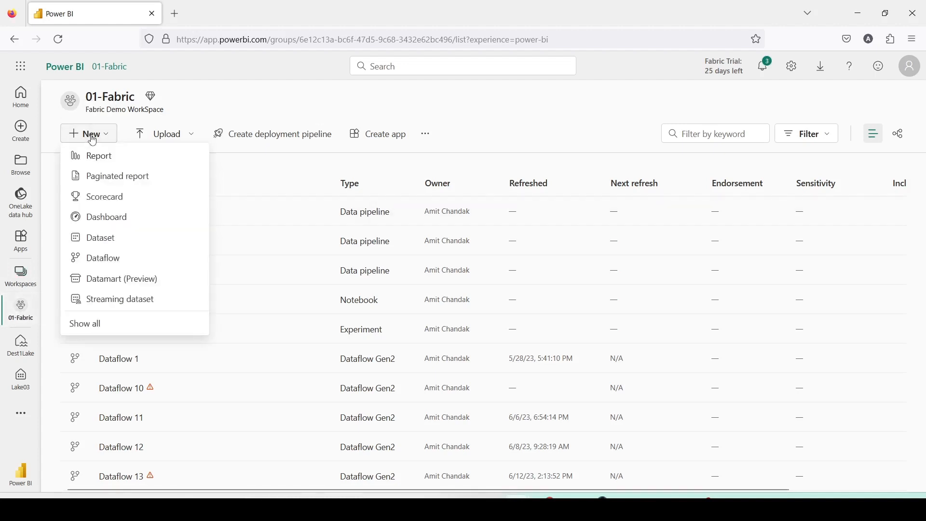
left_click(89, 327)
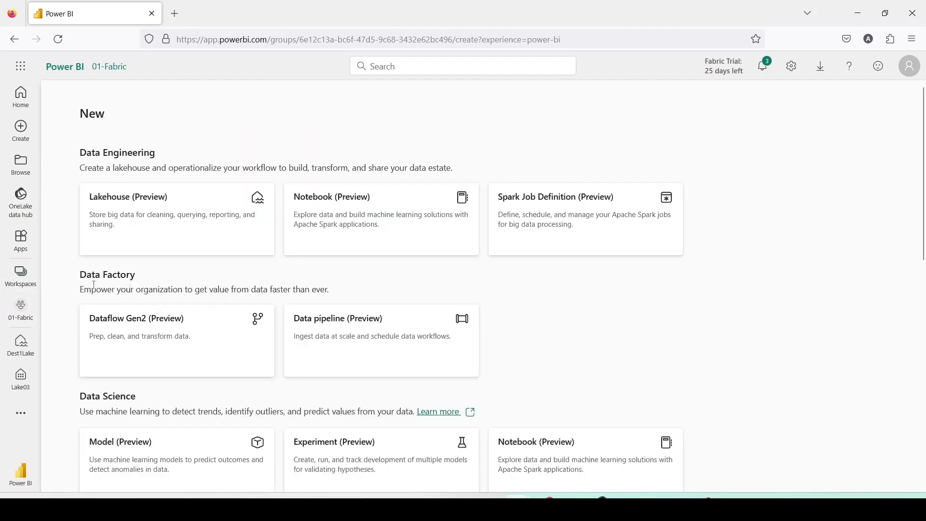
scroll(139, 338, "down", 2)
scroll(139, 338, "down", 3)
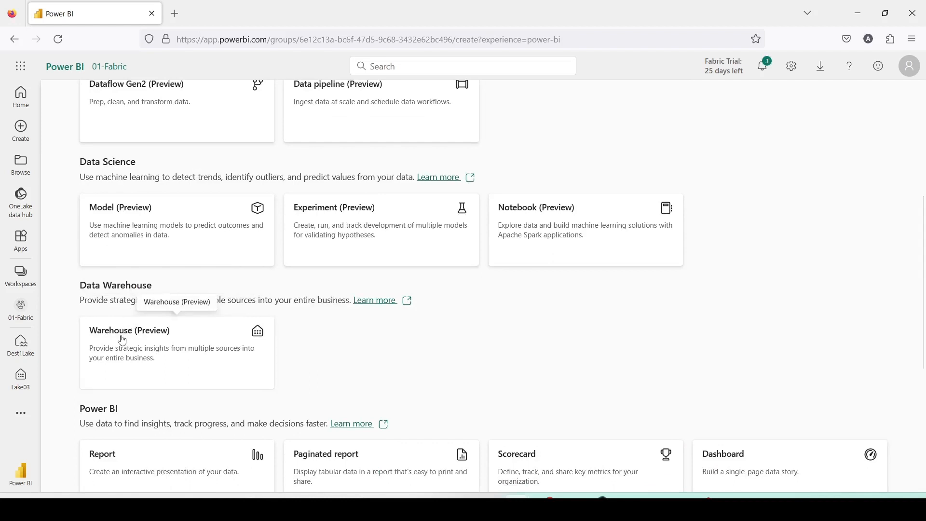
left_click(123, 341)
left_click(397, 280)
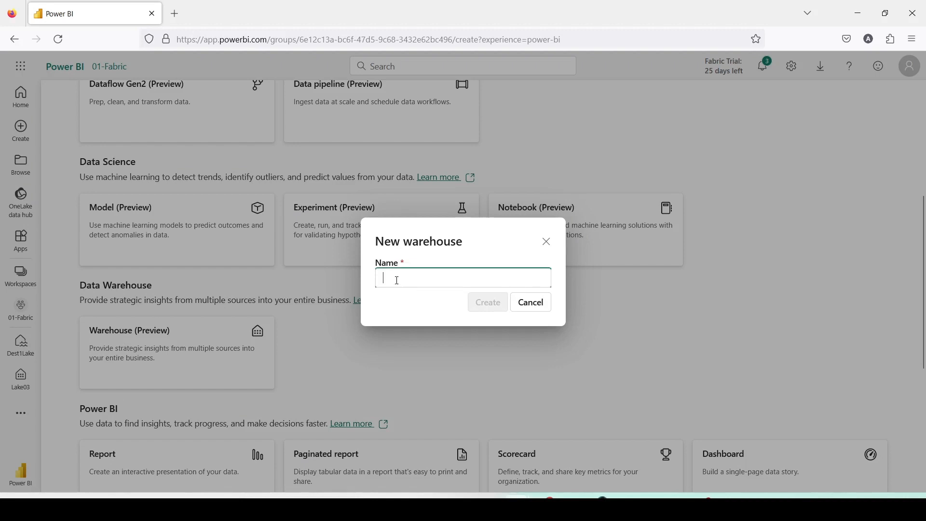
type("Lake")
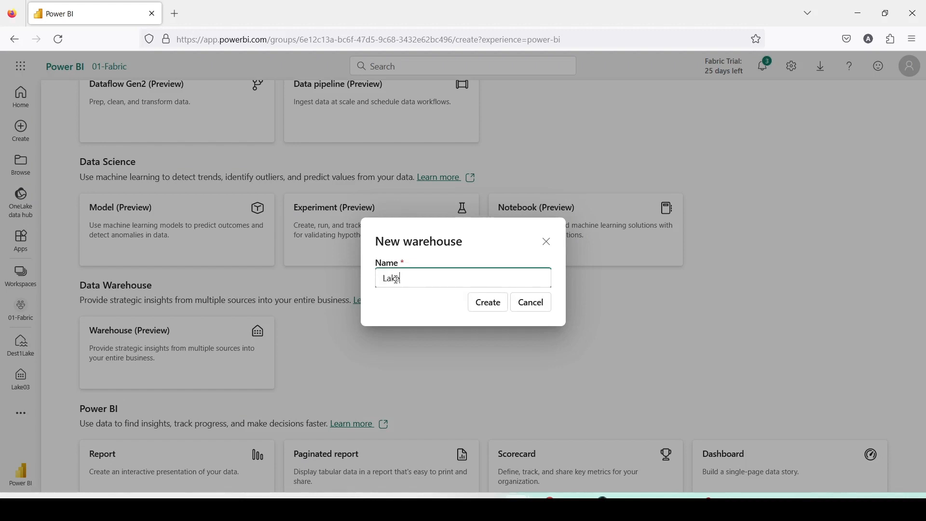
double_click(398, 280)
type("DestWH1")
left_click(488, 304)
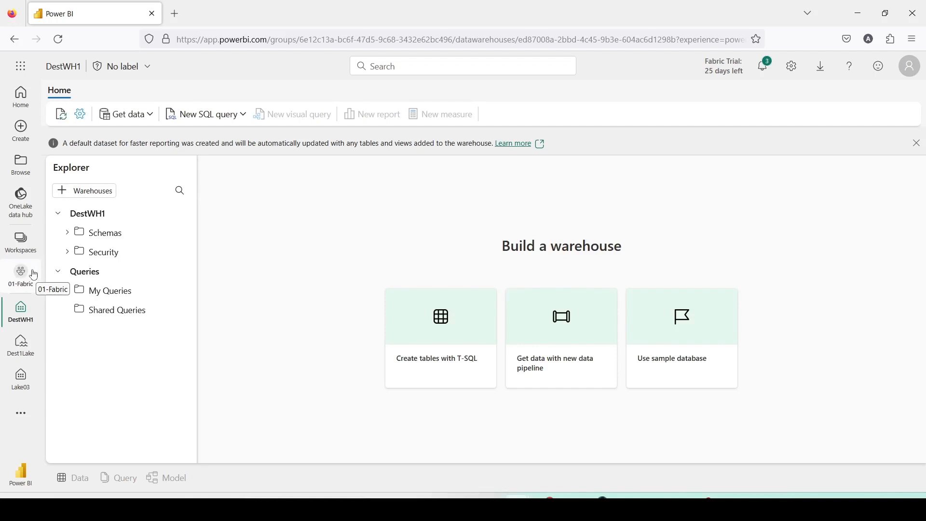
Create a new Dataflow Gen2 in the 01-Fabric workspace
left_click(21, 286)
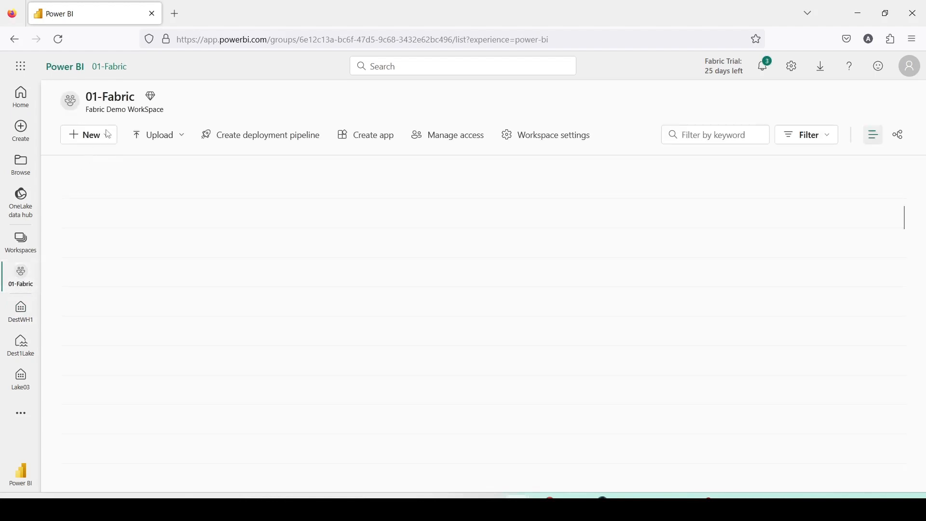
left_click(105, 138)
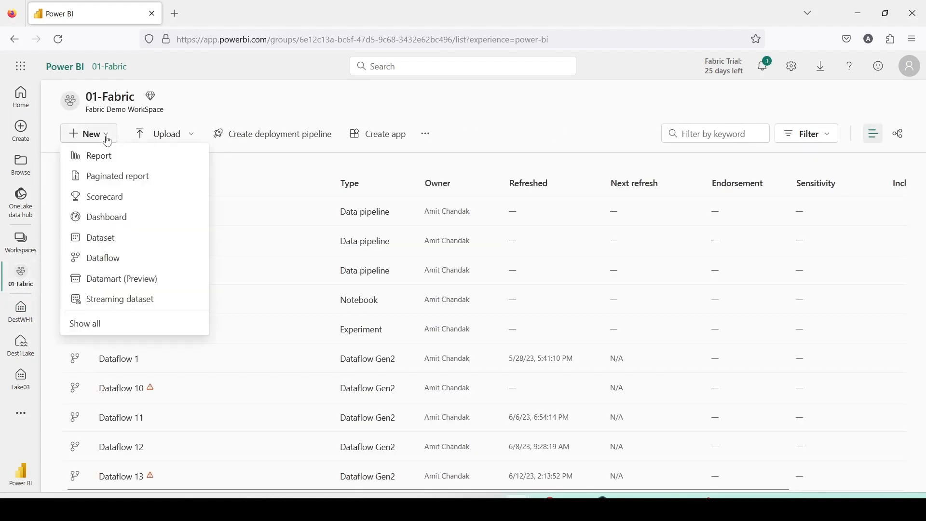
left_click(99, 331)
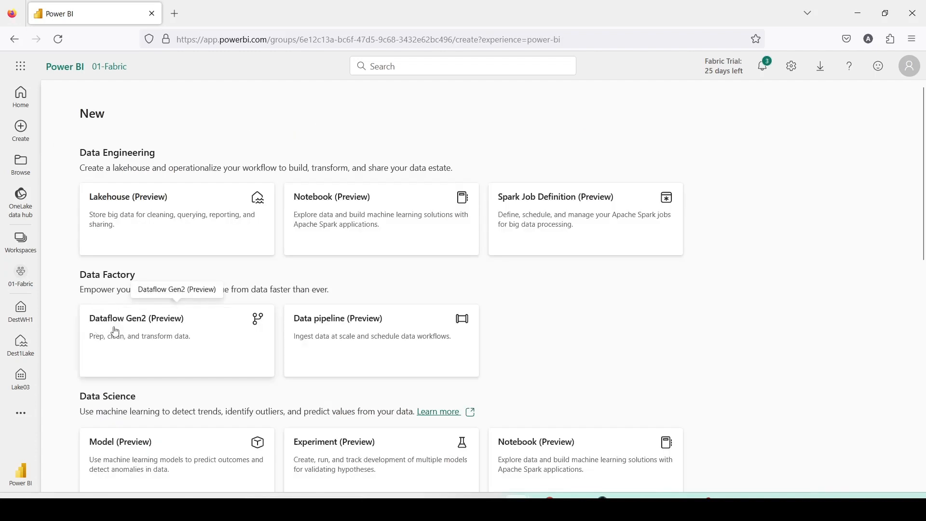
left_click(116, 332)
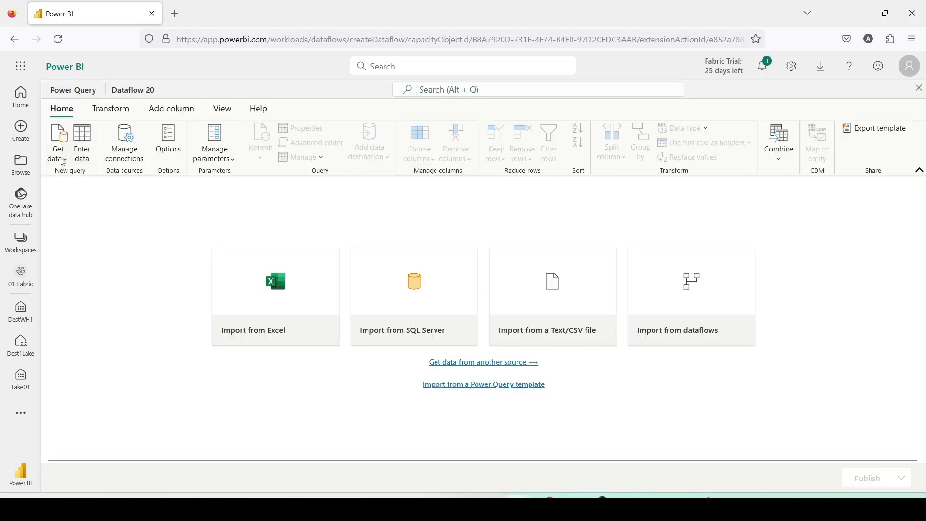
Search the data sources for Azure and choose Azure SQL database as the dataflow's source
left_click(60, 154)
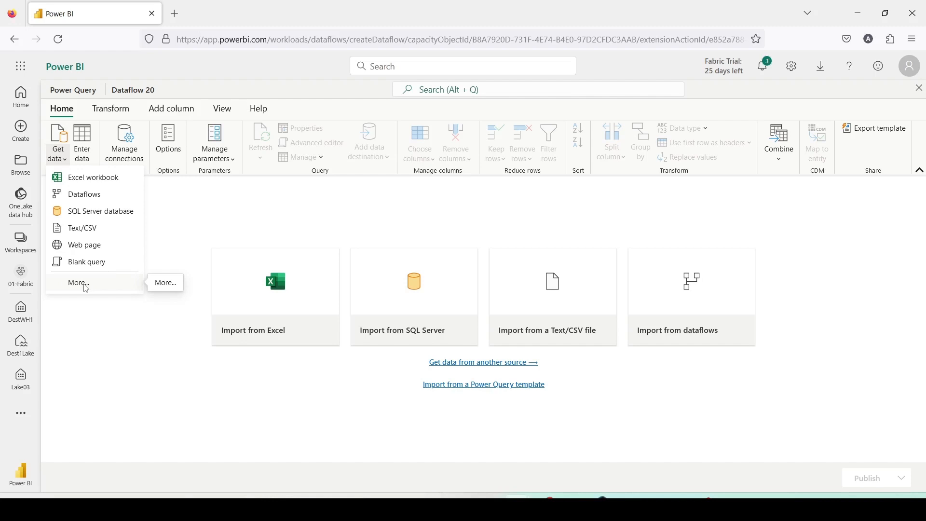
left_click(86, 288)
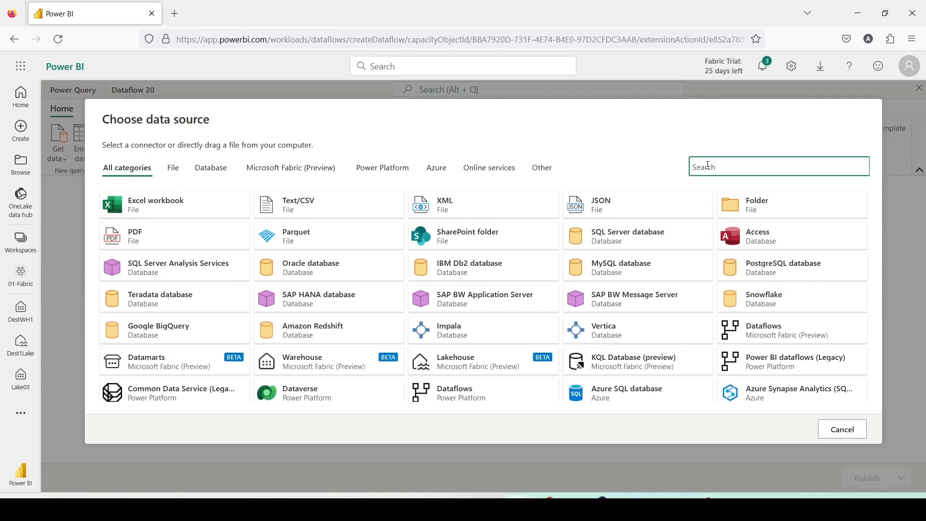
type("Azure")
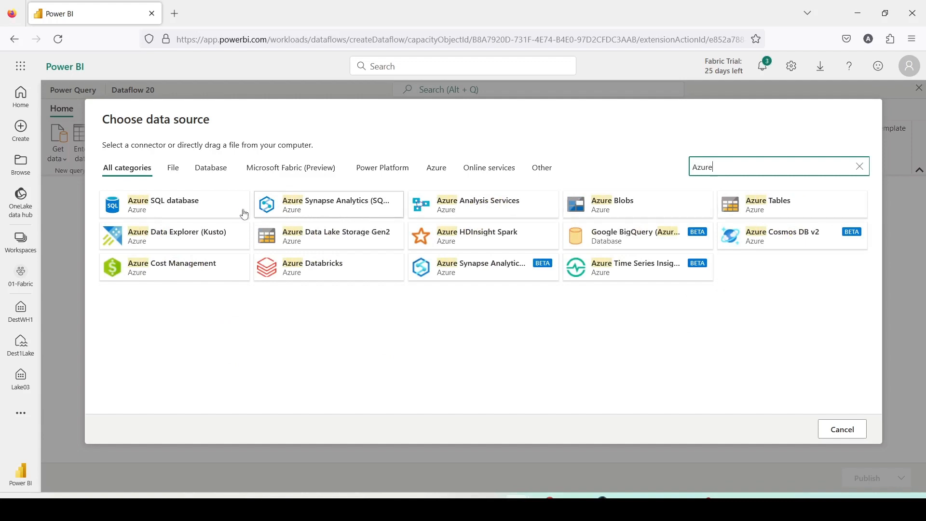
left_click(165, 213)
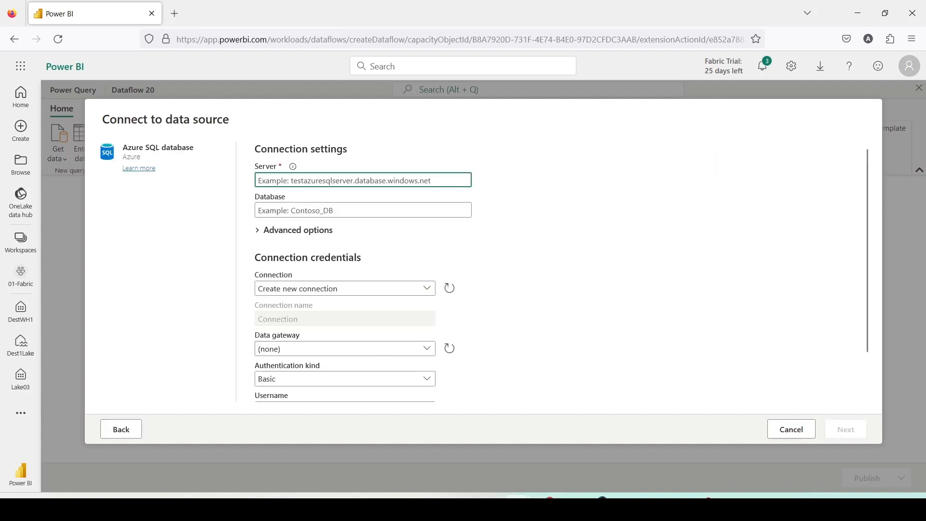
Check which authentication kinds are offered for the new Azure SQL database connection
key("alt+Tab")
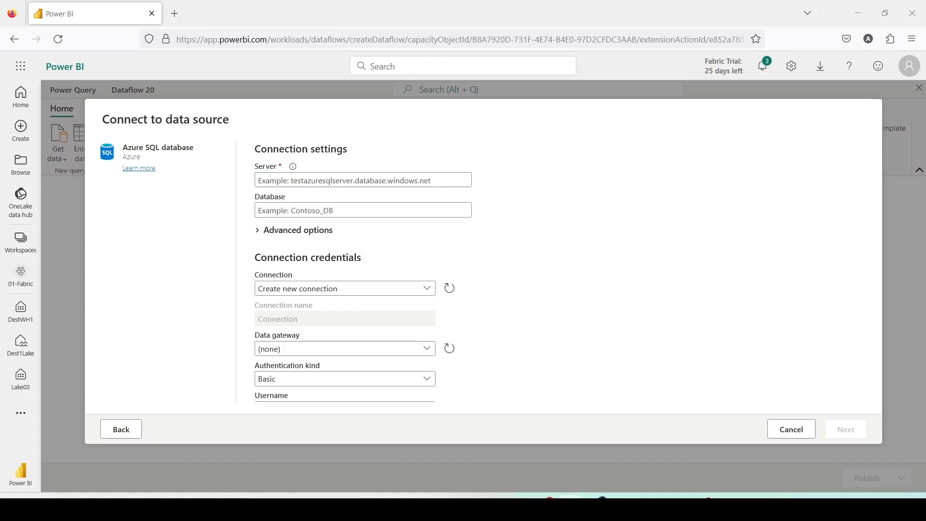
key("alt+Tab")
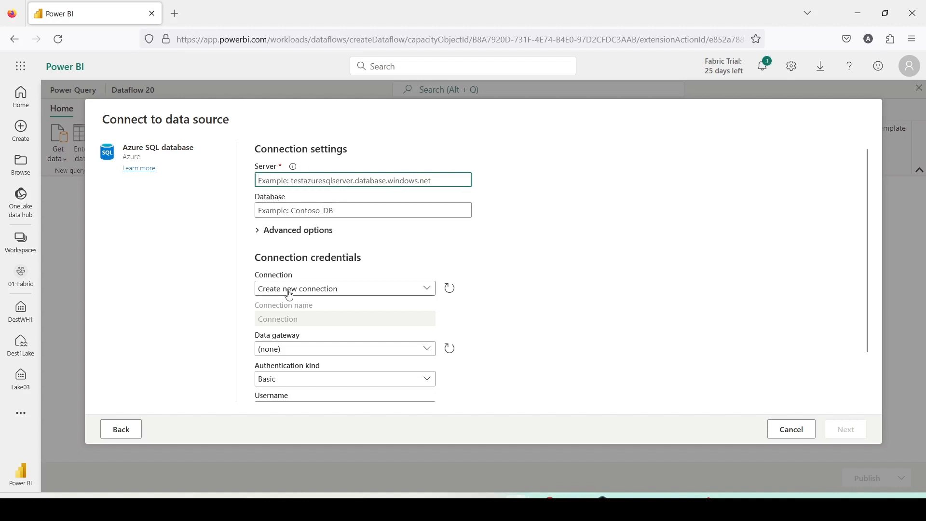
scroll(290, 295, "down", 2)
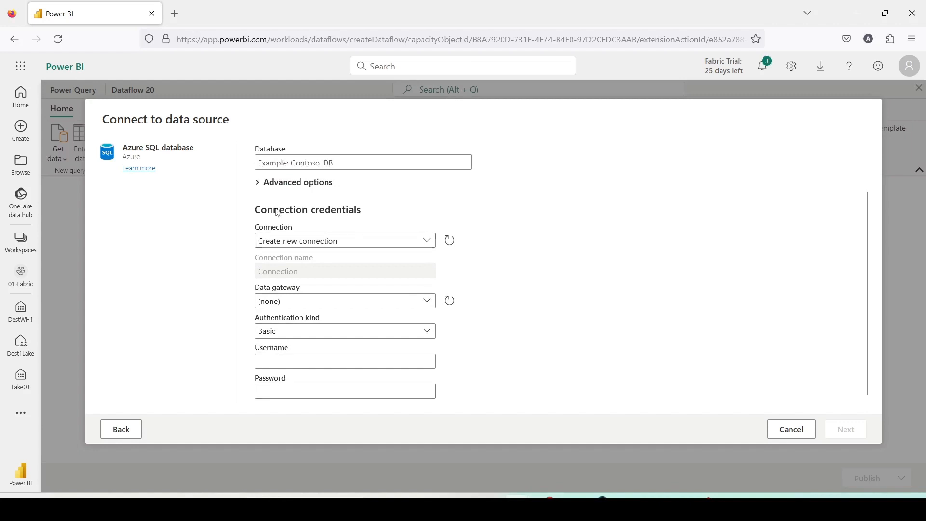
left_click(300, 332)
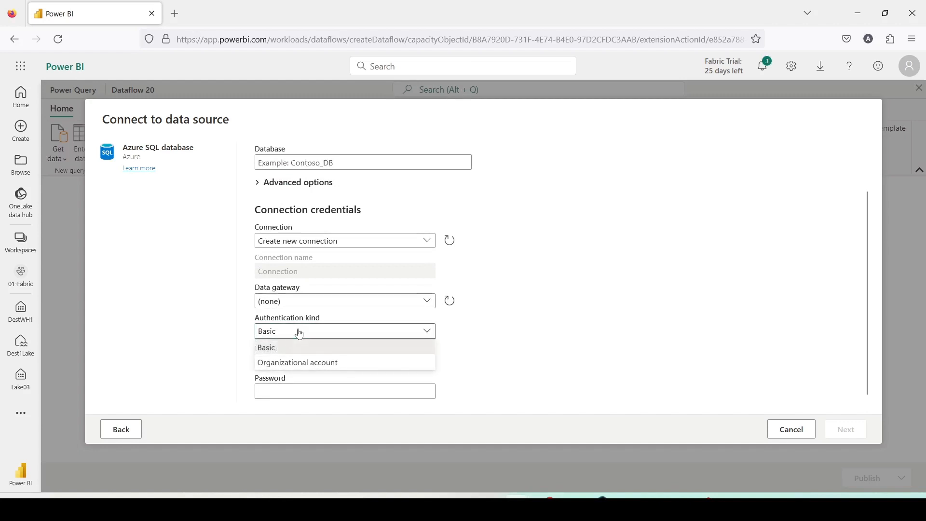
left_click(514, 288)
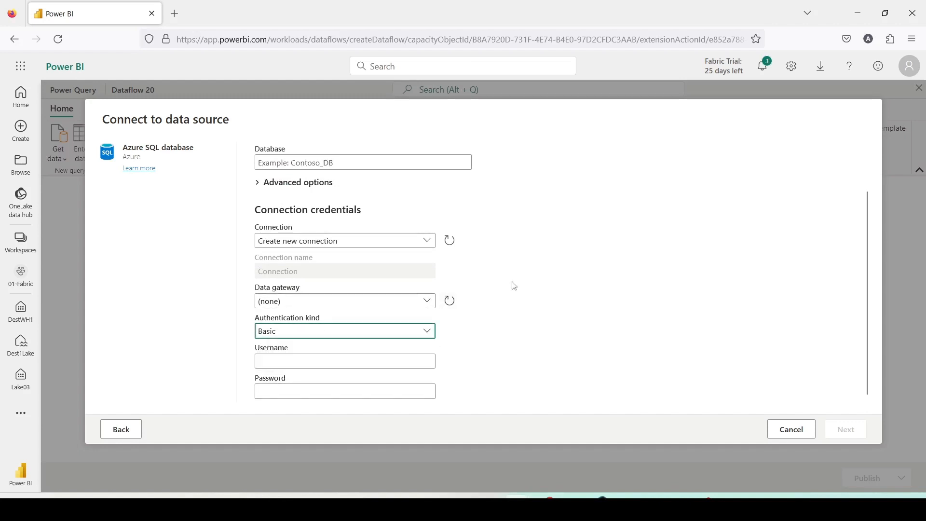
Set the connection's server to phi.database.windows.net and clear the same address from the database field
left_click(275, 161)
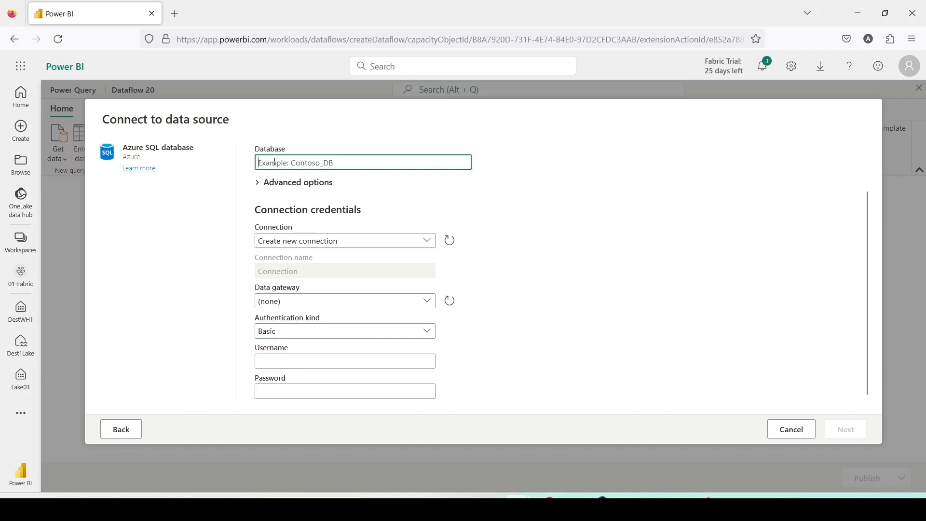
type("phi.database.windows.net")
scroll(383, 202, "up", 2)
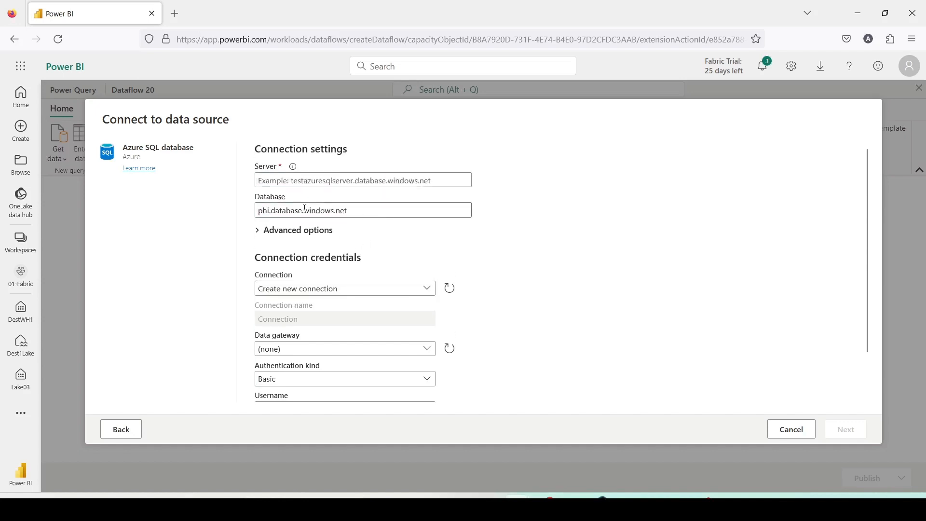
left_click(313, 182)
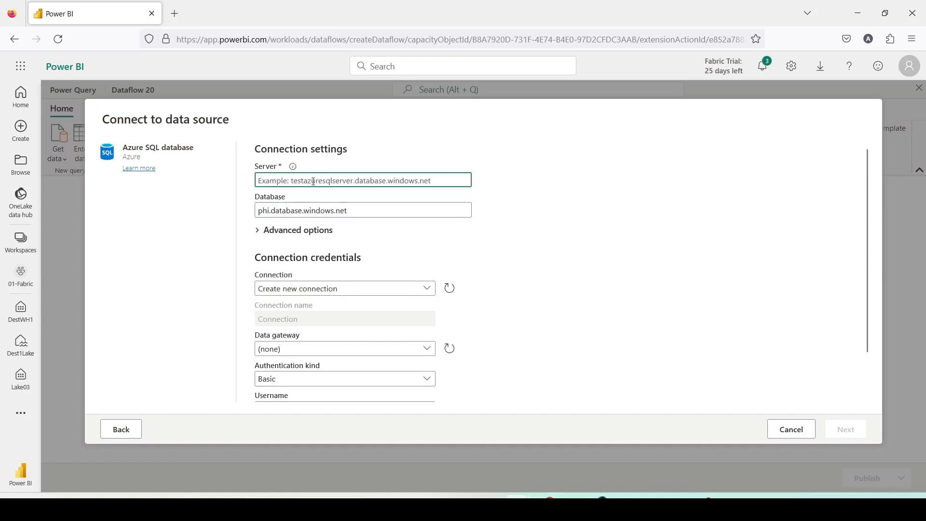
type("phi.database.windows.net")
left_click(376, 209)
left_click_drag(355, 214, 247, 211)
key("BackSpace")
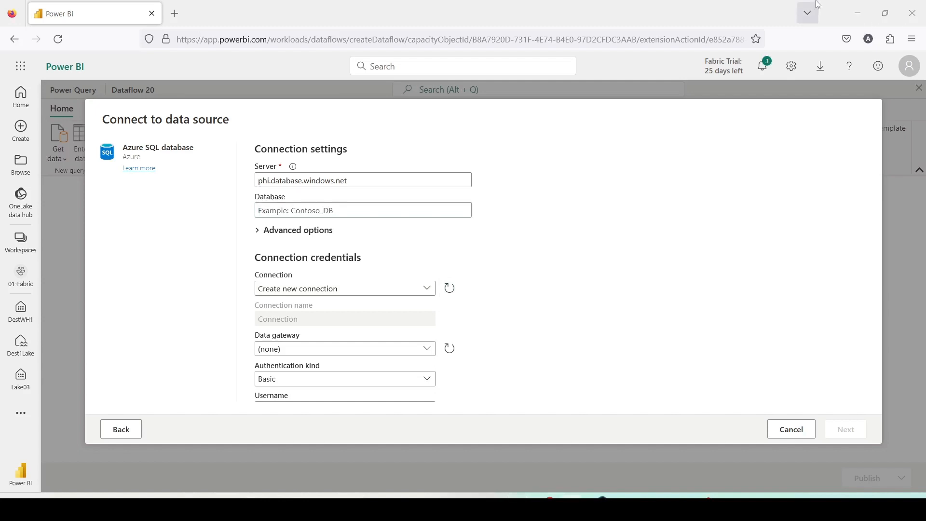
Set the database to phidata and connect to the data source
left_click(324, 209)
type("phidata")
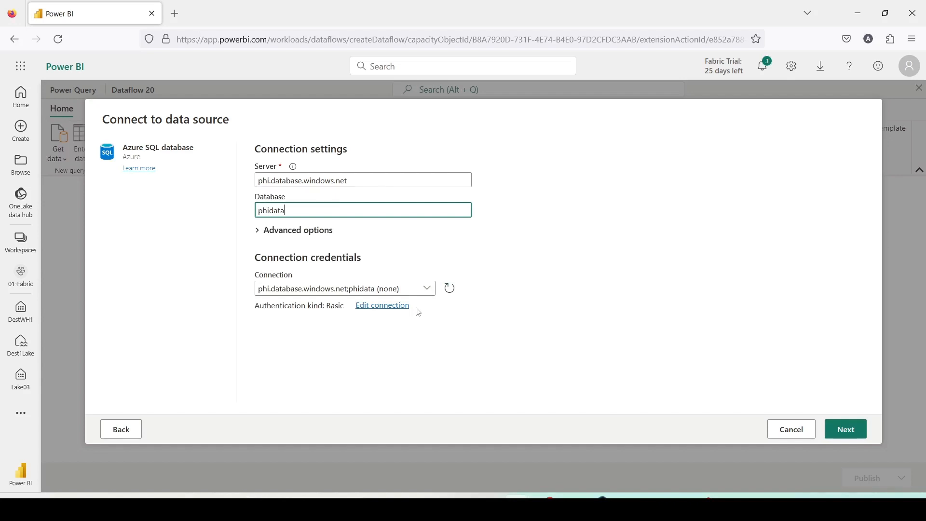
left_click(853, 434)
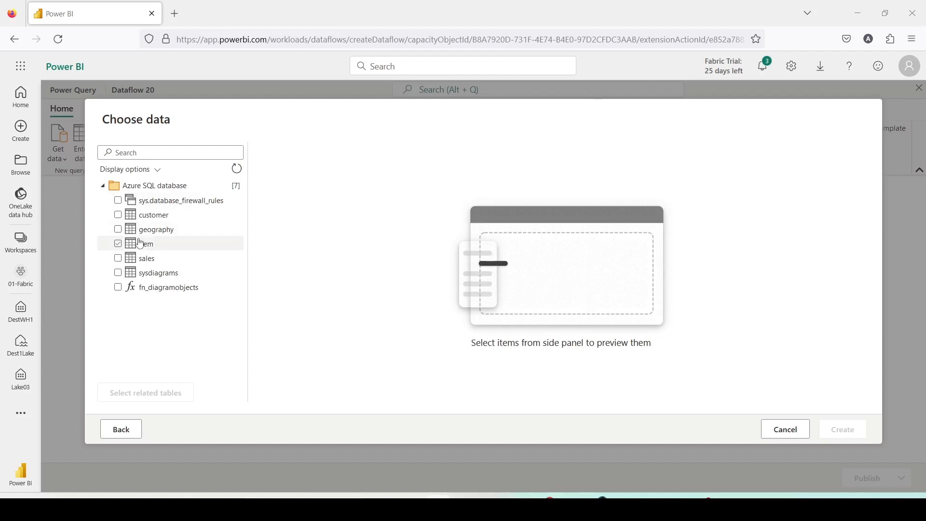
Select the customer, geography, item and sales tables and create queries from them
left_click(151, 221)
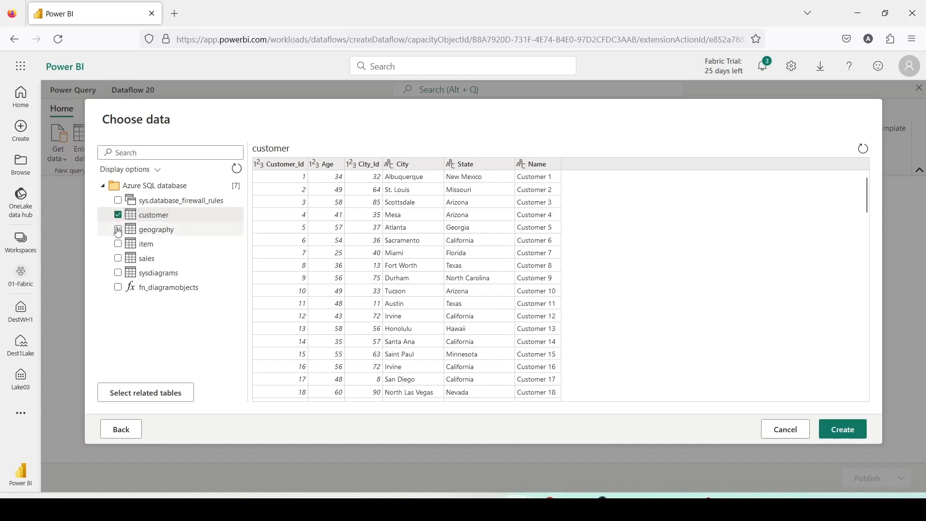
left_click(118, 230)
left_click(118, 244)
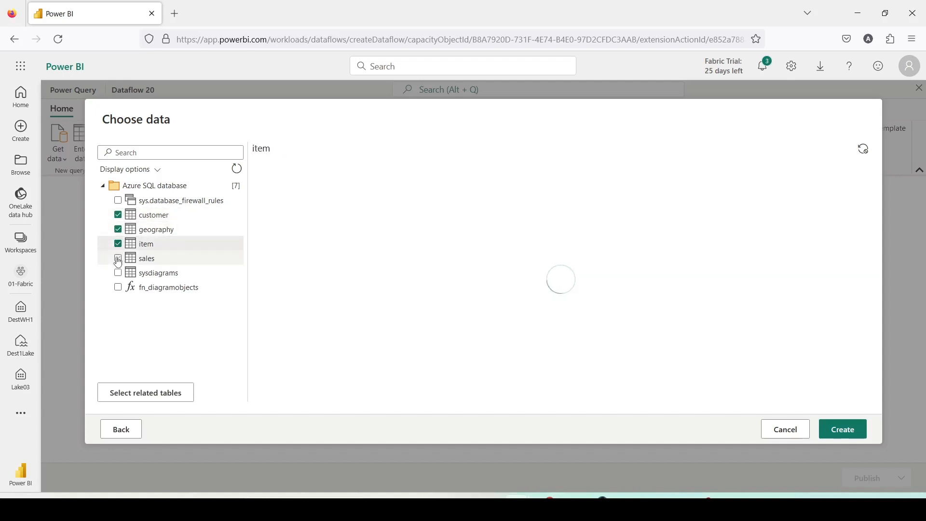
left_click(119, 260)
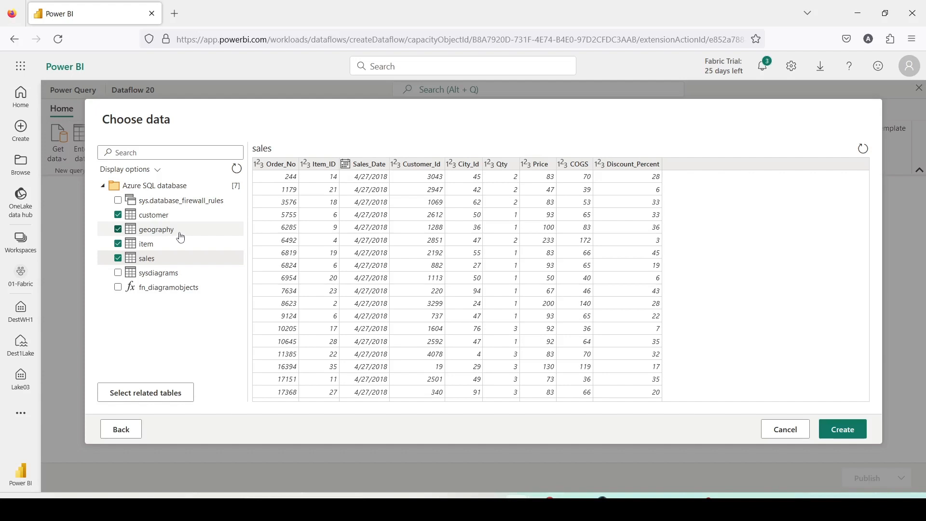
left_click(843, 438)
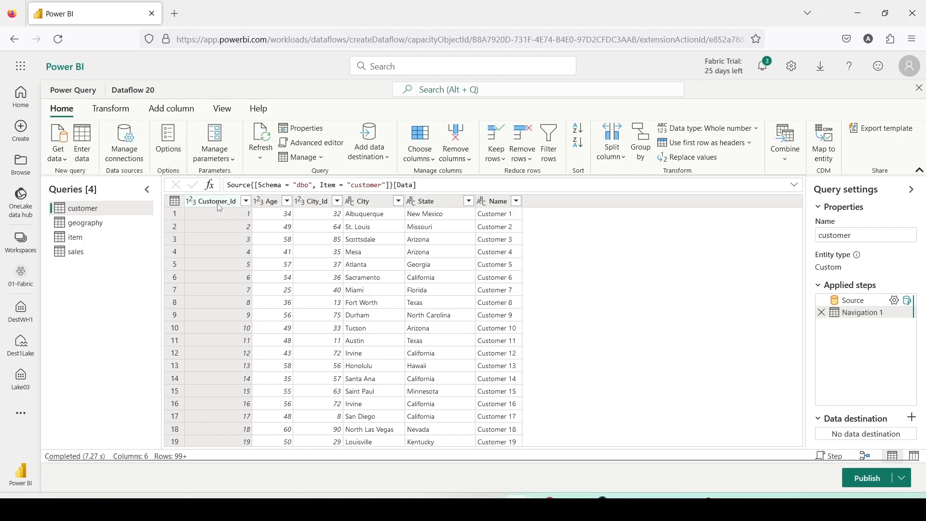
Review the data destination types available for the customer query, and switch to the sales query
left_click(385, 163)
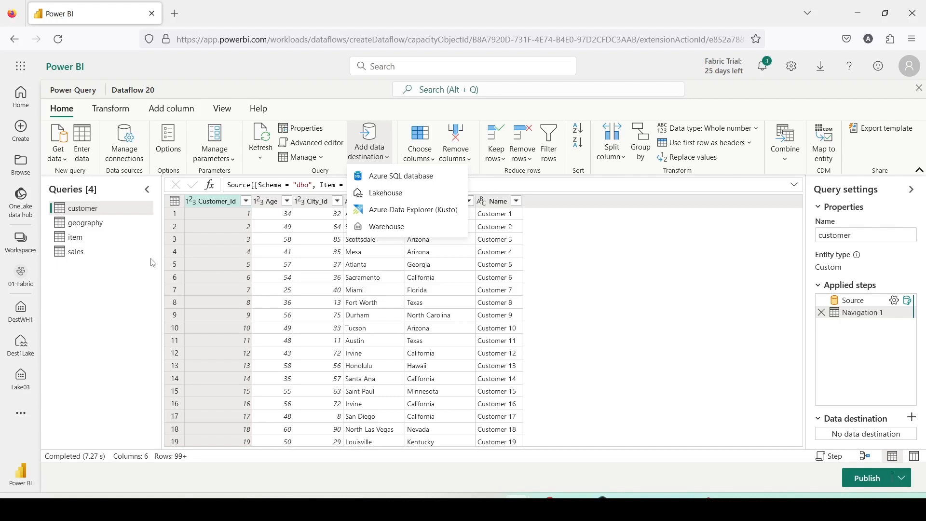
left_click(139, 250)
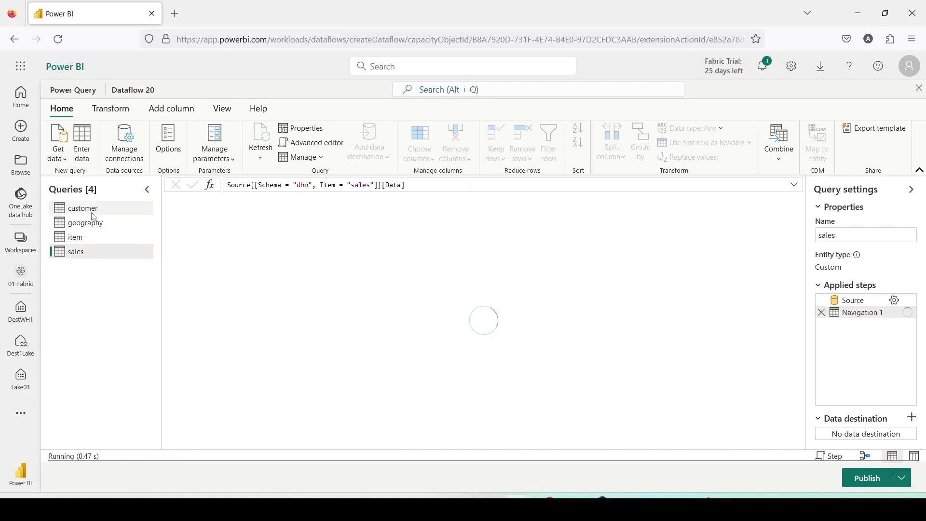
Examine the customer query's columns: Customer_Id, Age, City_Id, City, State and Name
left_click(93, 213)
double_click(202, 201)
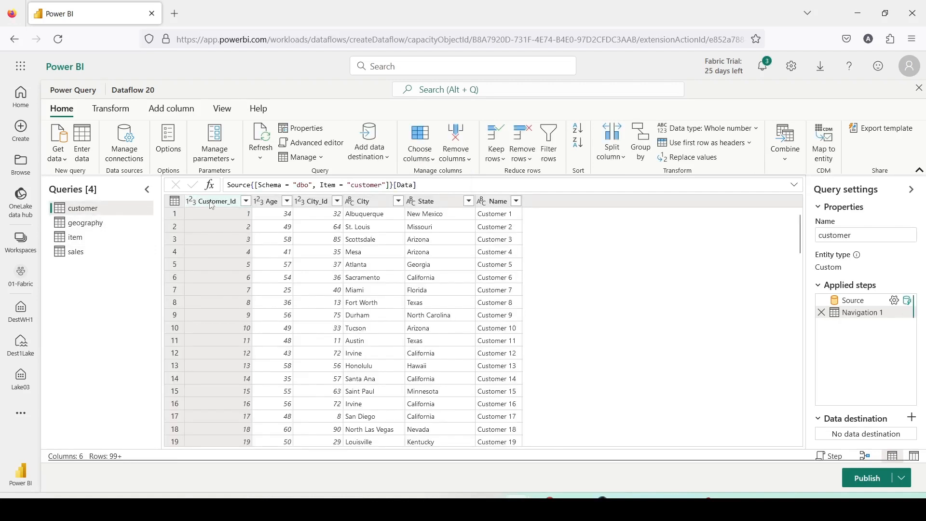
double_click(272, 203)
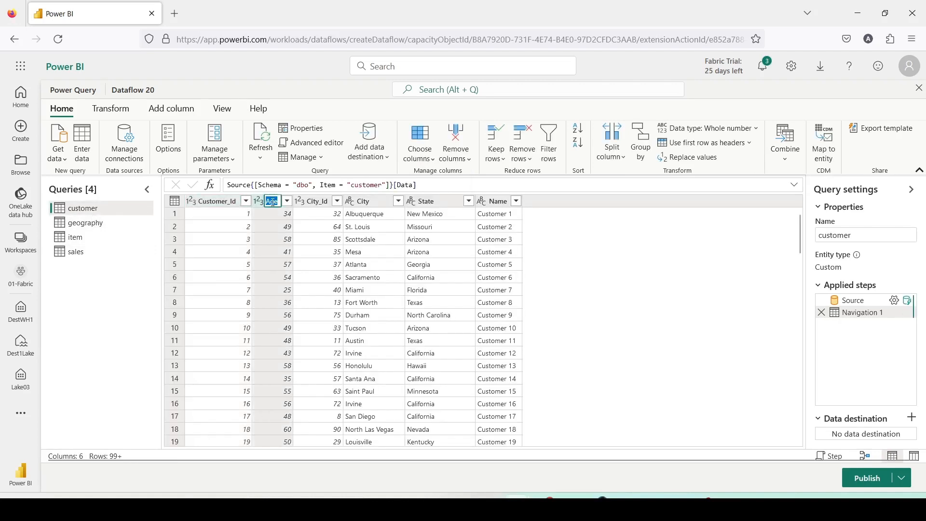
double_click(313, 203)
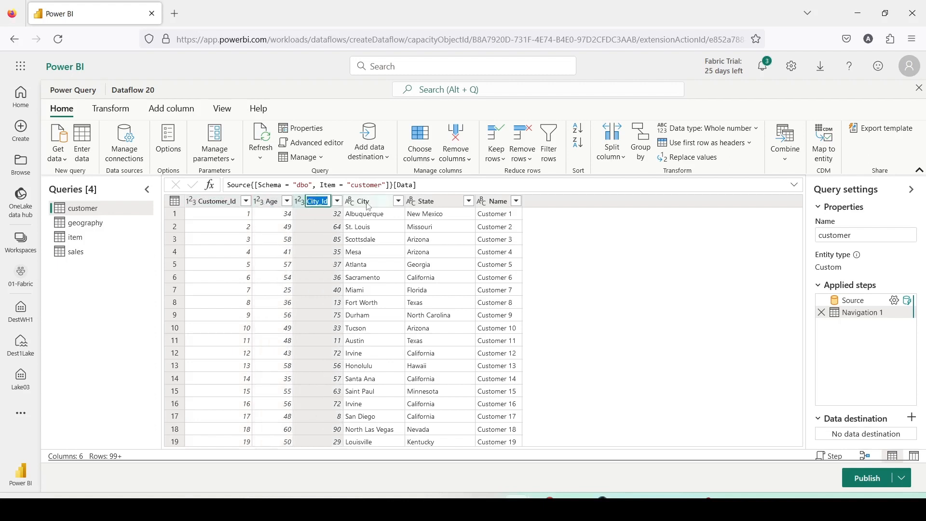
double_click(368, 201)
double_click(427, 201)
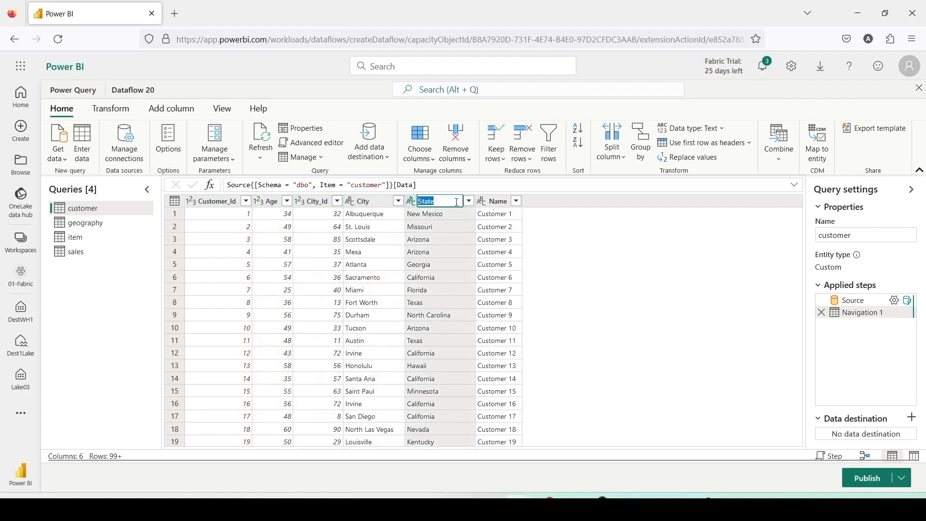
double_click(497, 201)
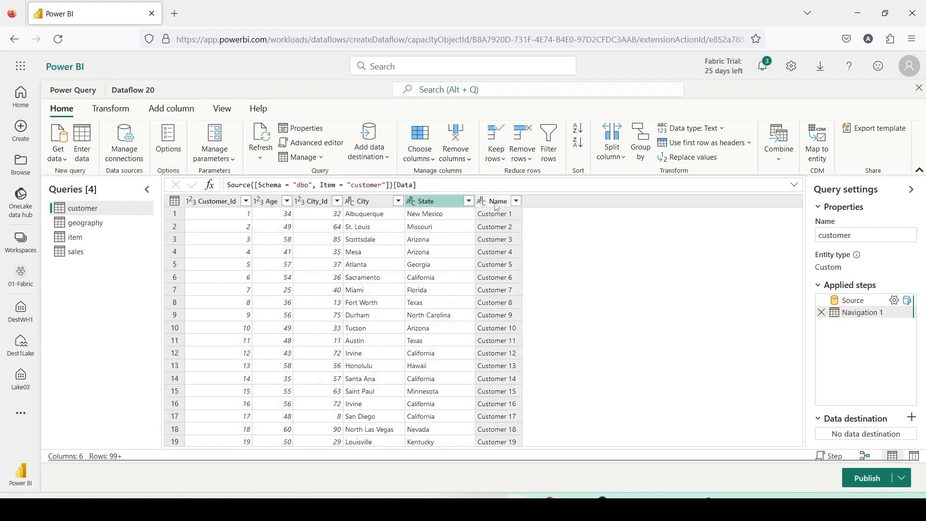
Examine the geography query's City_Id, City and State columns
left_click(78, 229)
left_click(78, 229)
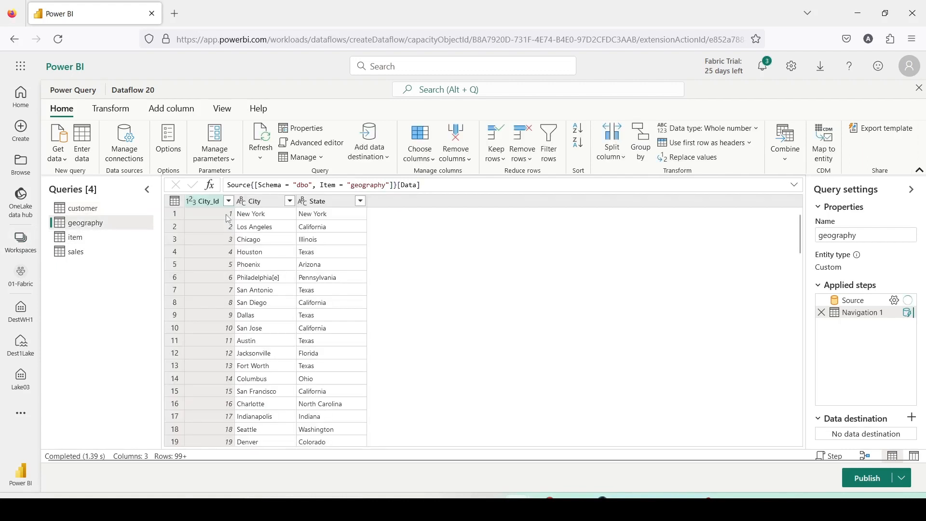
left_click(213, 206)
double_click(213, 206)
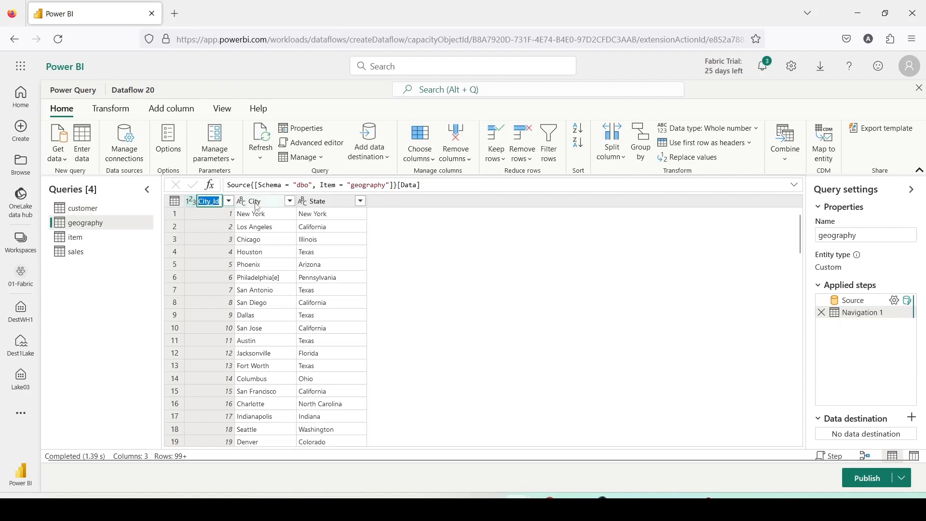
double_click(255, 204)
double_click(334, 204)
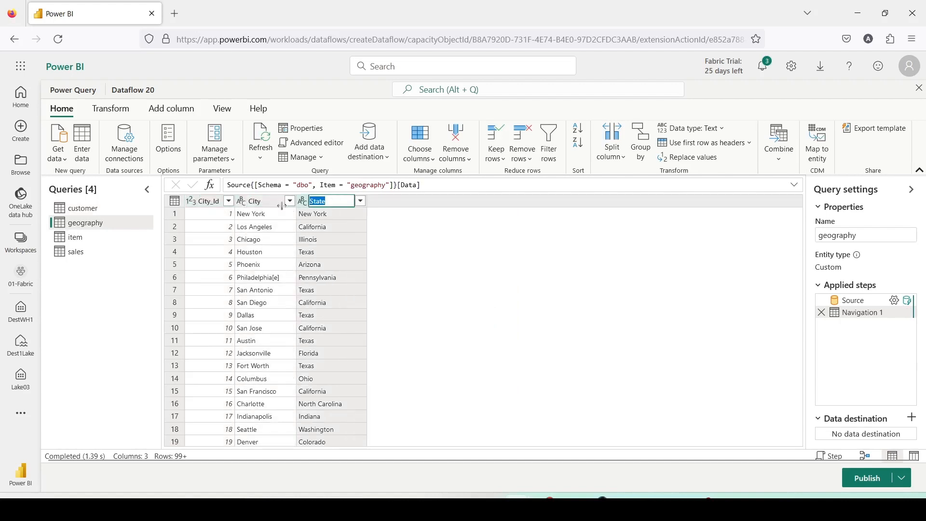
Examine the item query's columns, from the item ID and name through the brand, category and subcategory fields
left_click(82, 238)
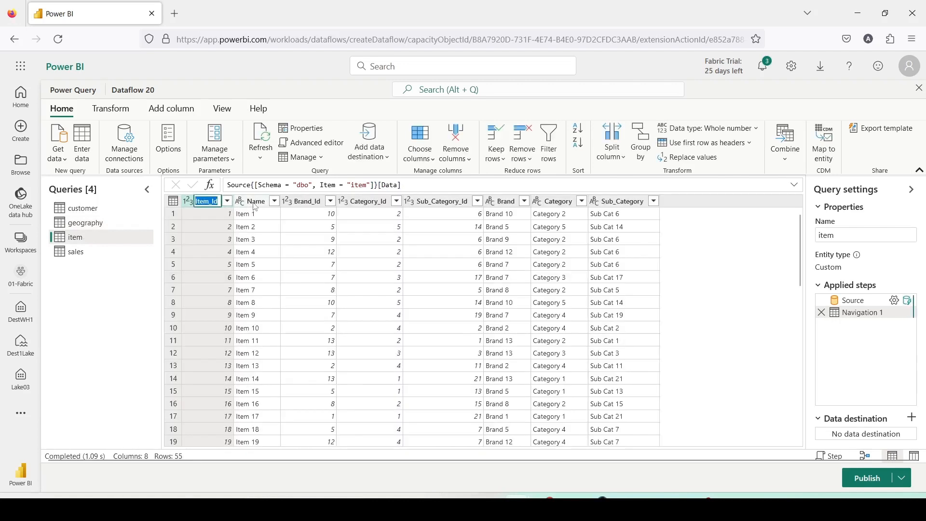
left_click(255, 206)
left_click(305, 206)
left_click(380, 205)
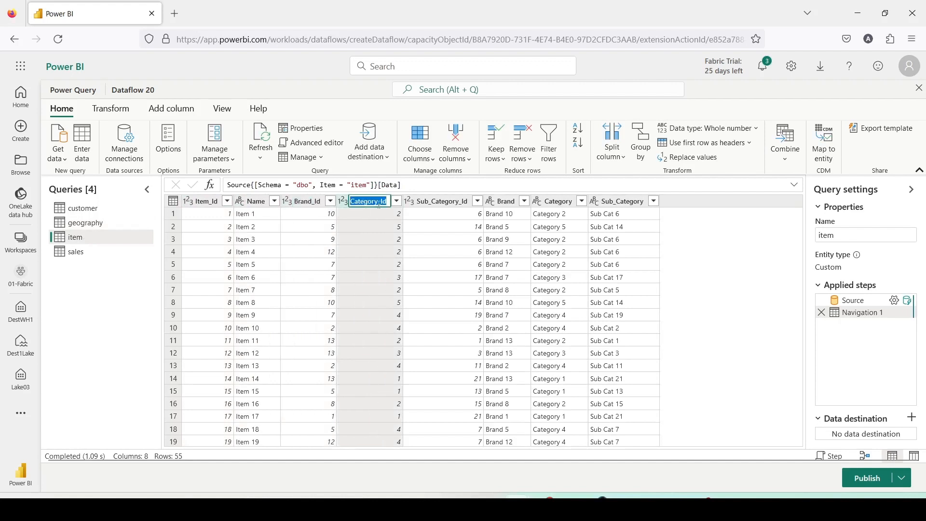
left_click(439, 203)
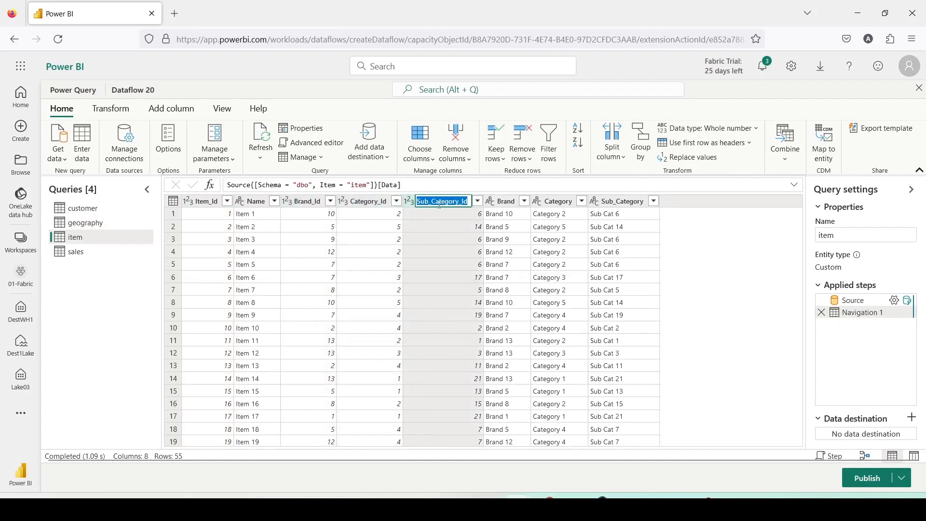
left_click(501, 205)
left_click(556, 206)
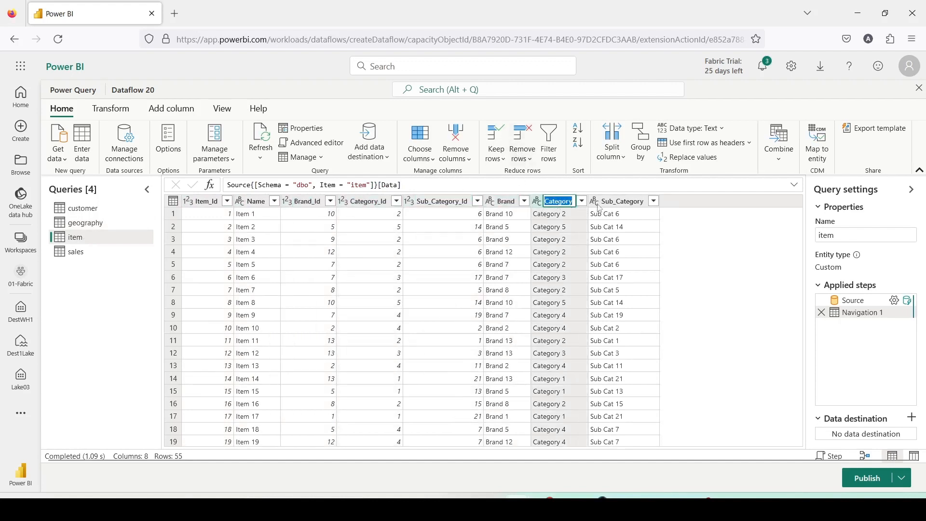
left_click(627, 202)
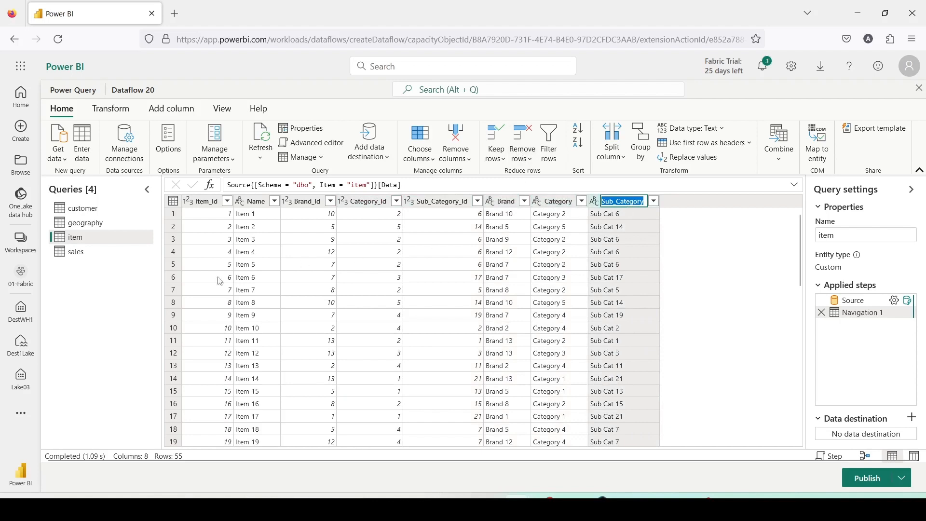
Examine the sales query's columns, including Item_ID, Sales_Date, Customer_Id, City_Id and Discount_Percent
left_click(76, 252)
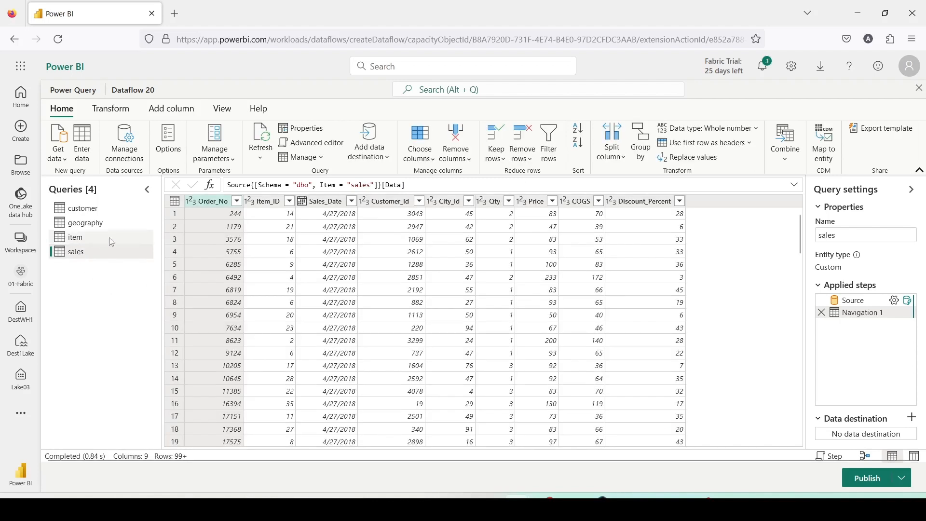
left_click(273, 202)
left_click(337, 201)
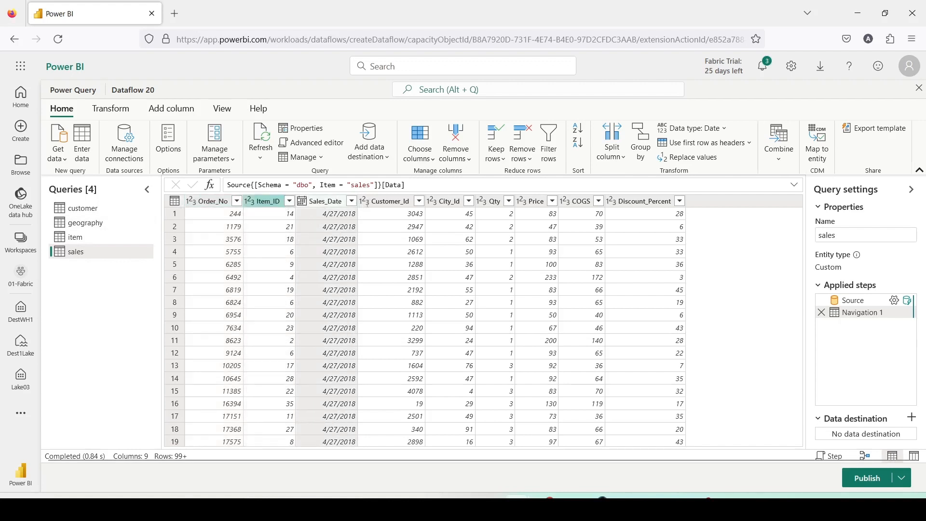
left_click(399, 202)
left_click(458, 203)
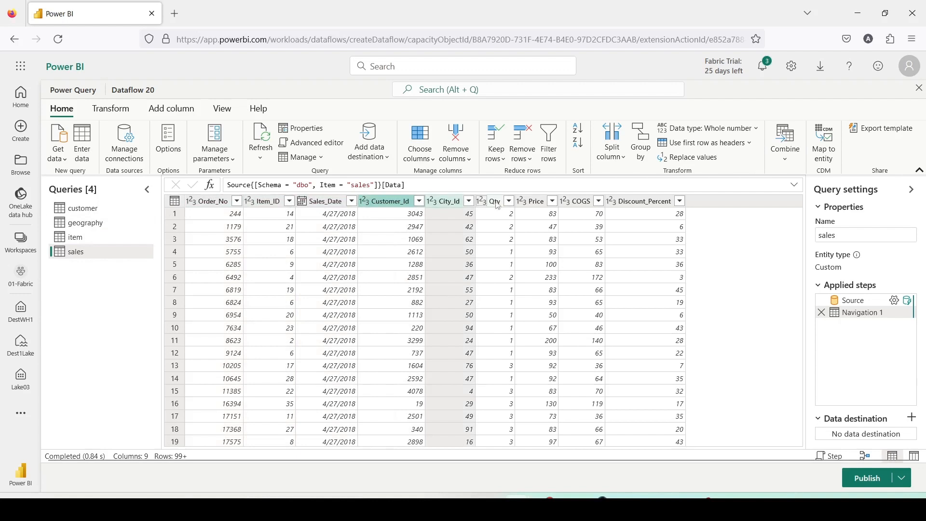
left_click(630, 203)
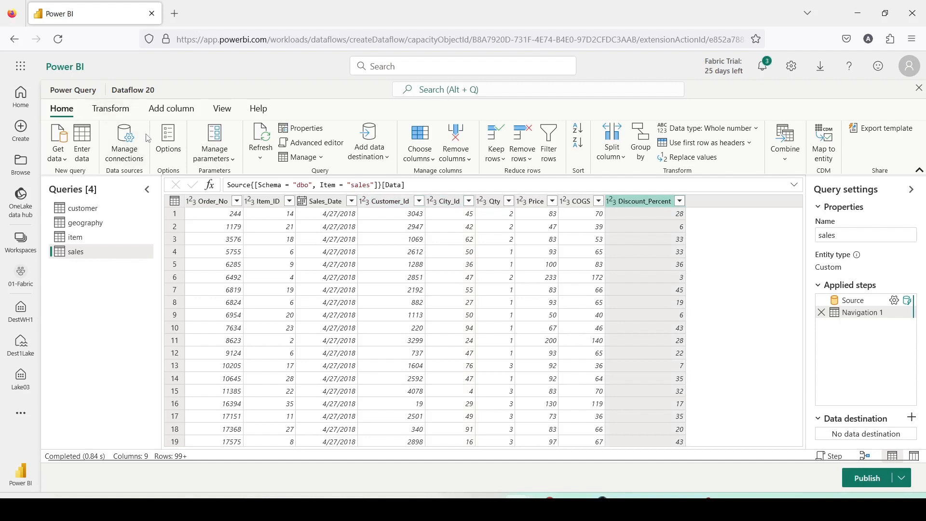
Start a custom column in the sales query named Gross Amount with the Decimal number data type
left_click(164, 114)
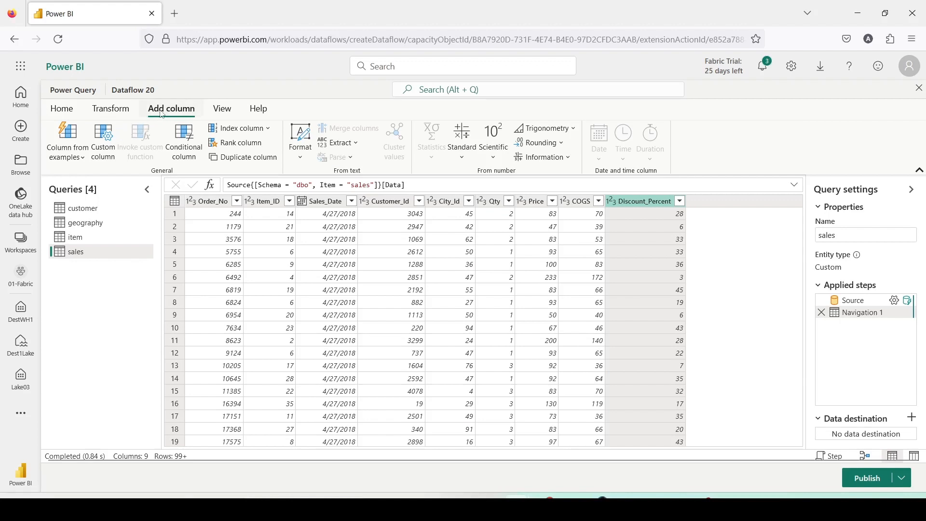
left_click(111, 142)
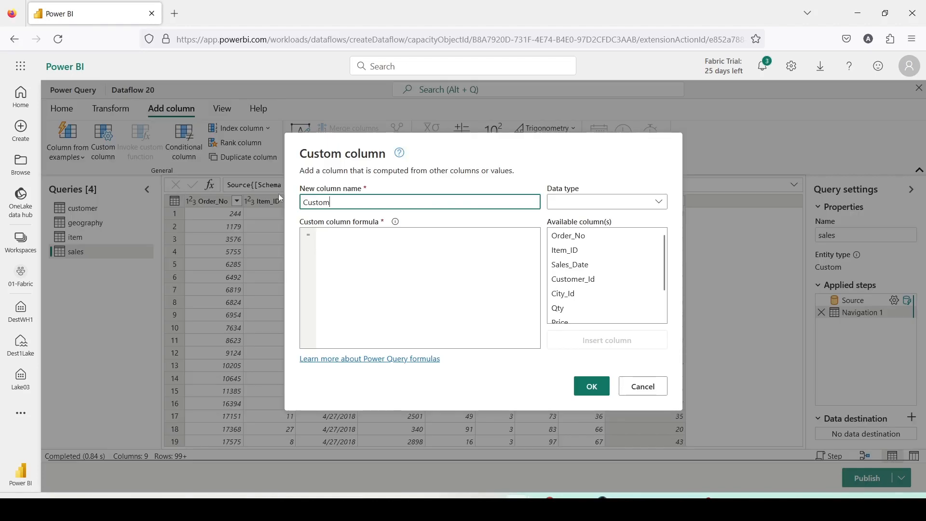
double_click(352, 207)
type("G")
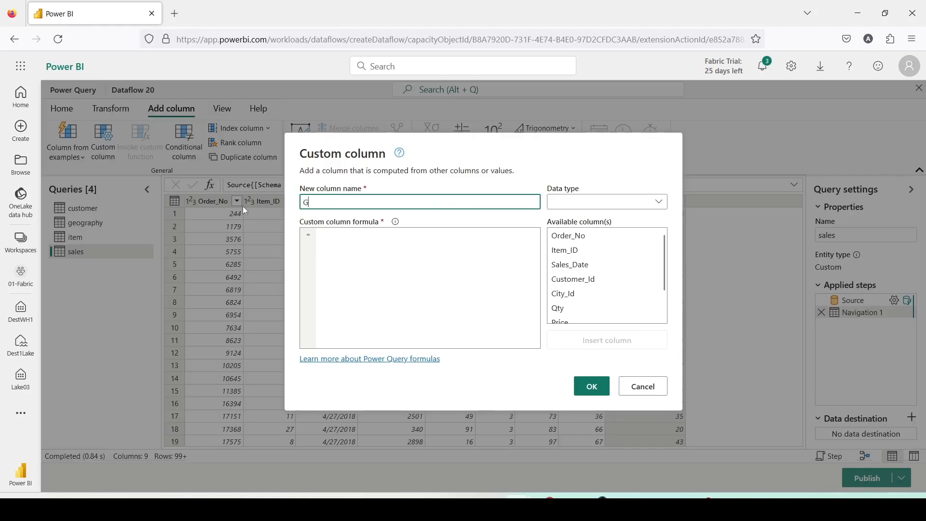
type("ross Amount")
left_click(596, 207)
left_click(591, 233)
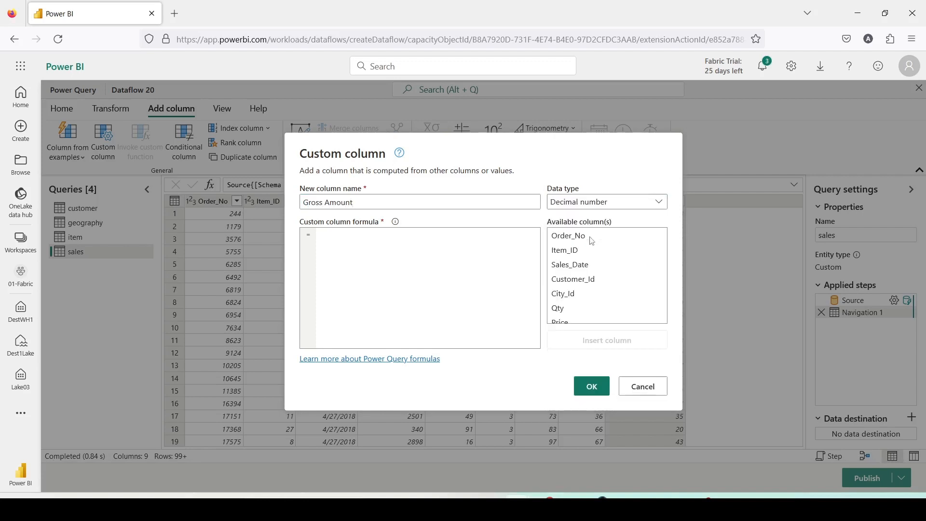
Define the Gross Amount formula as [Qty]*[Price] and add the column to the sales query
left_click(384, 263)
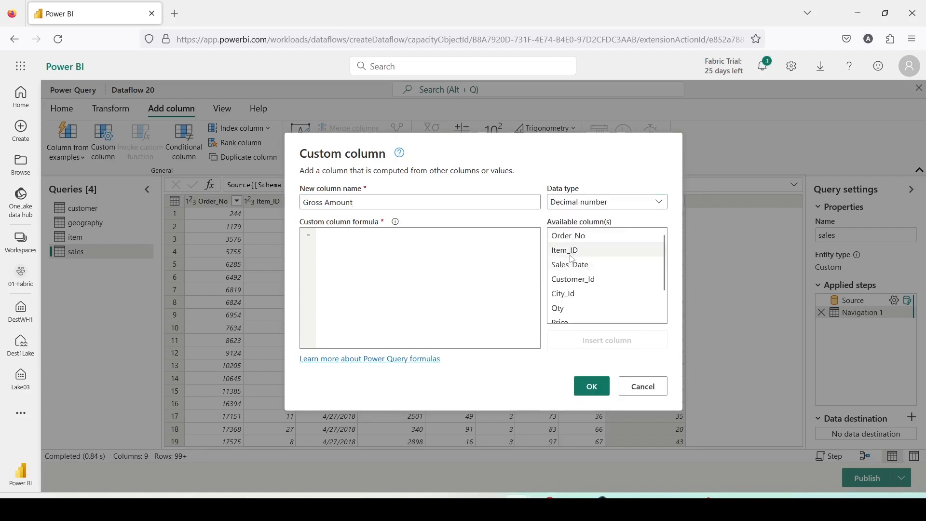
scroll(572, 299, "down", 1)
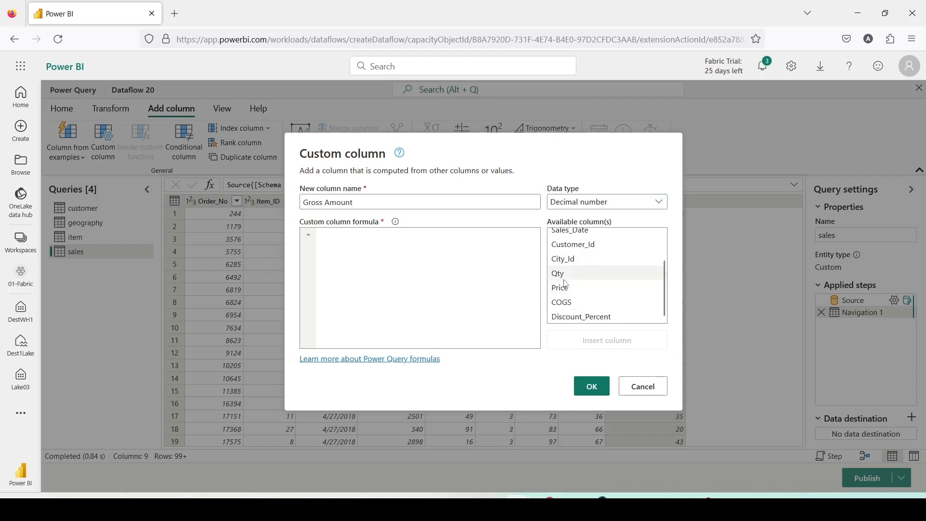
double_click(565, 283)
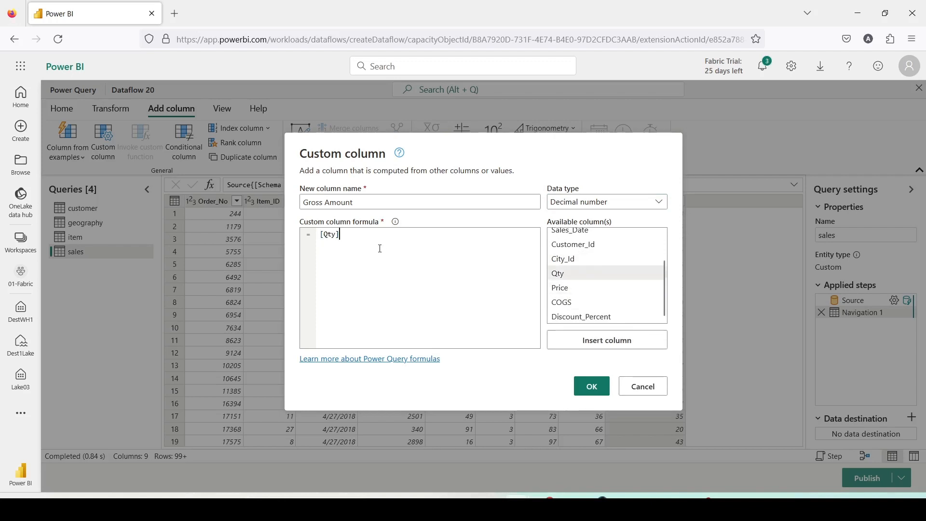
type("*")
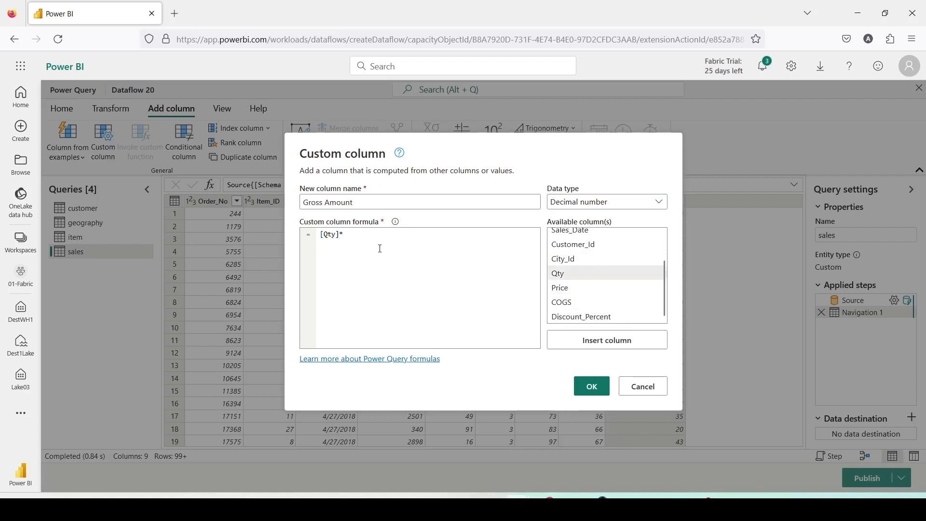
double_click(572, 288)
left_click(587, 395)
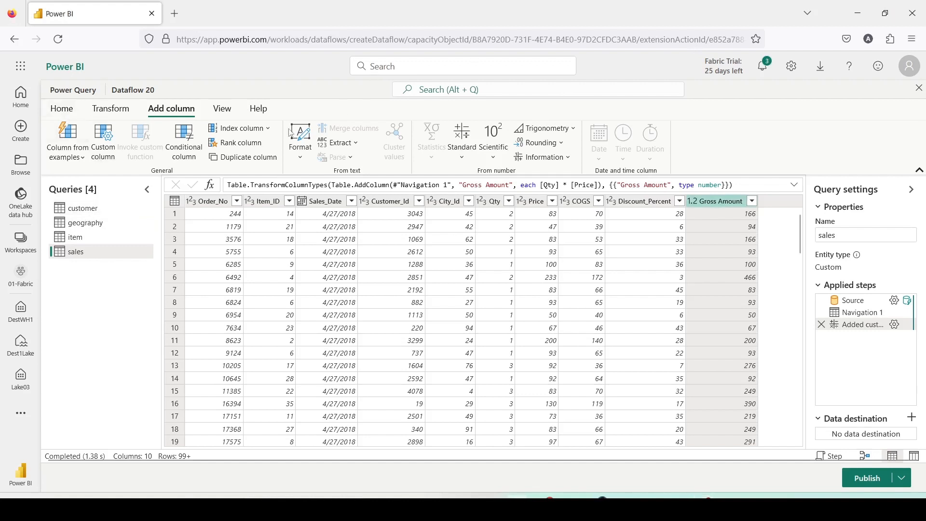
Add a Lakehouse data destination to the customer query
left_click(62, 115)
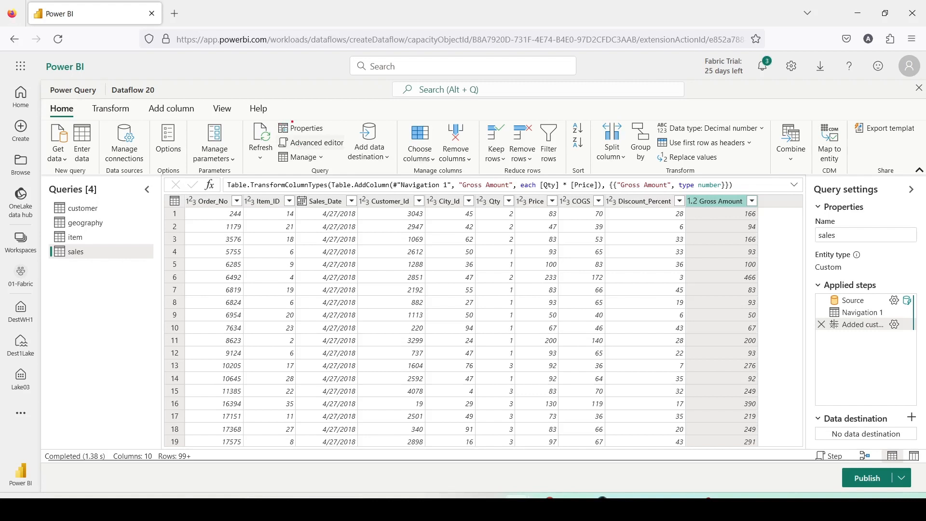
left_click_drag(344, 108, 404, 172)
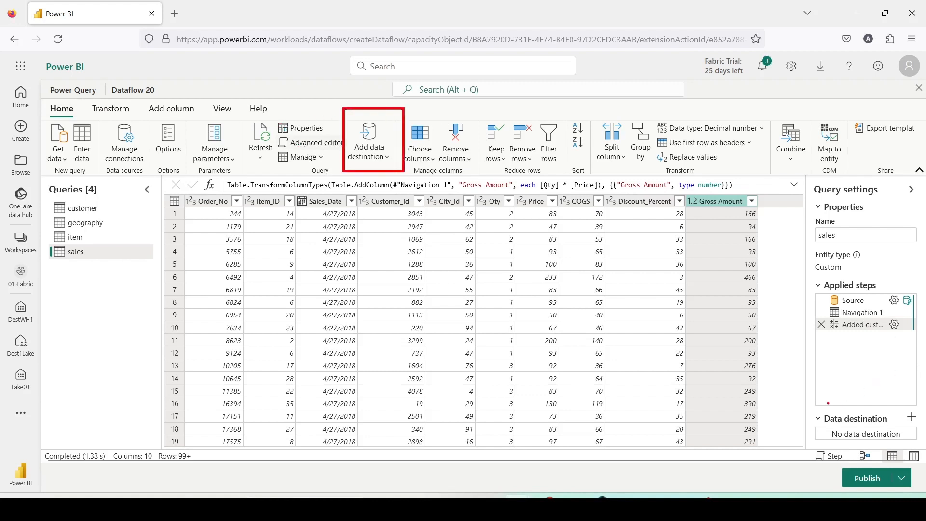
mouse_move(803, 406)
left_mouse_down()
mouse_move(845, 428)
mouse_move(922, 446)
left_mouse_up()
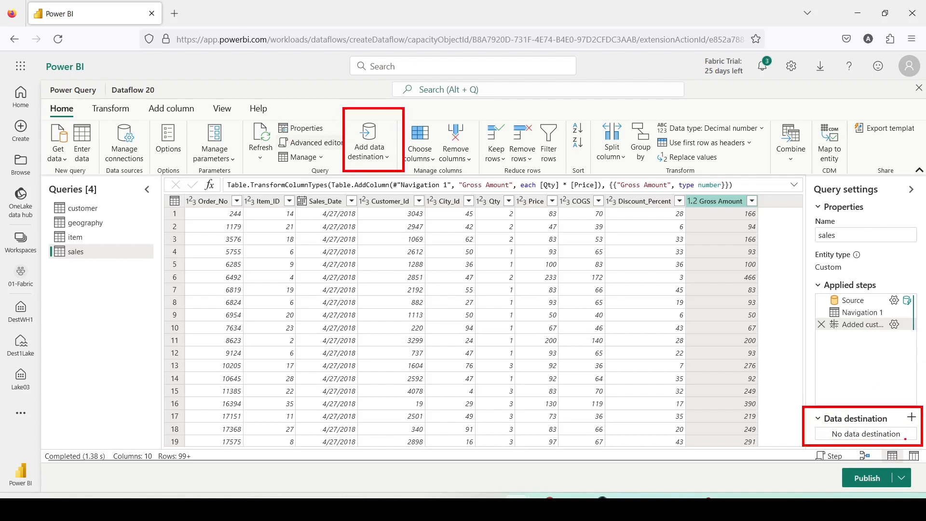
key("Escape")
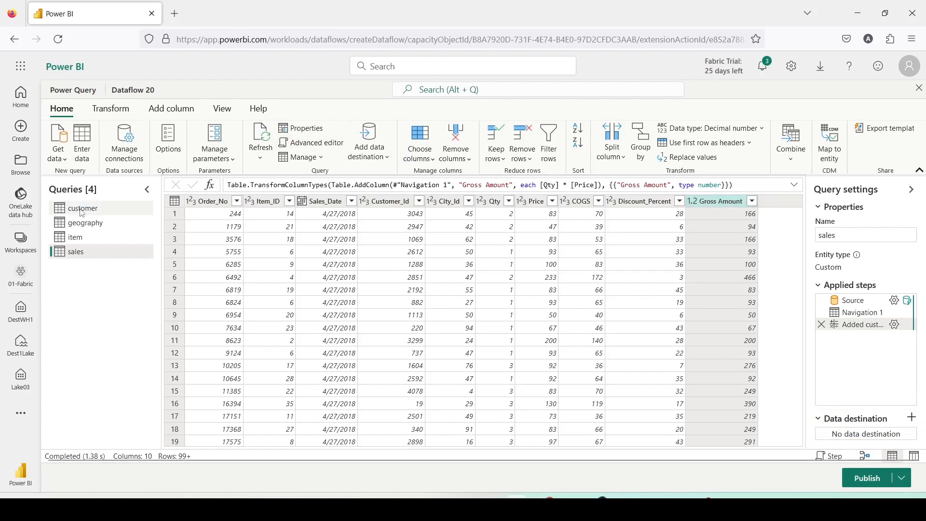
left_click(82, 213)
left_click(389, 158)
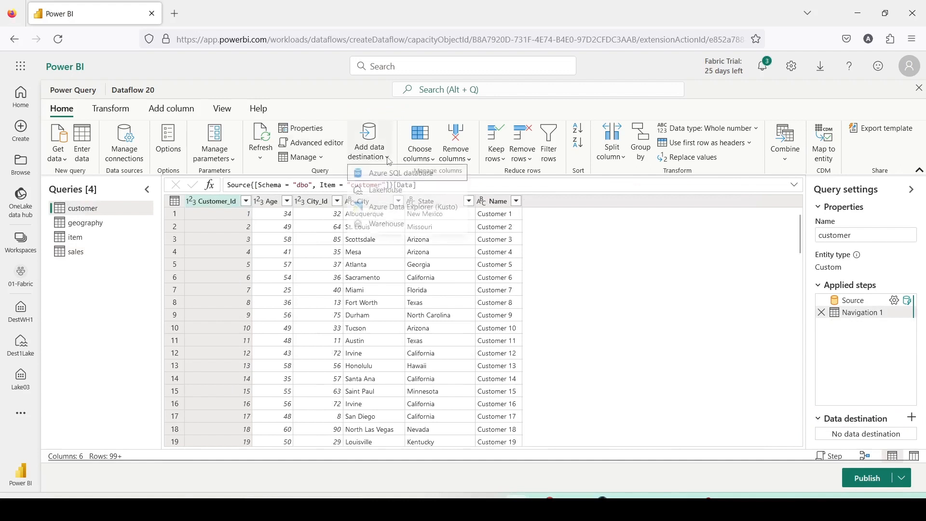
left_click(386, 192)
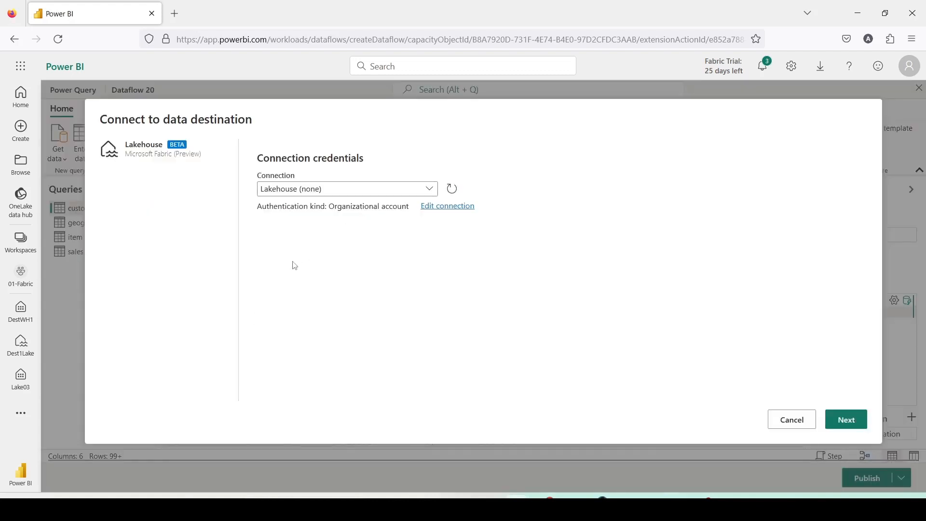
Accept the existing Lakehouse (none) connection and continue to choosing the destination target
left_click(856, 417)
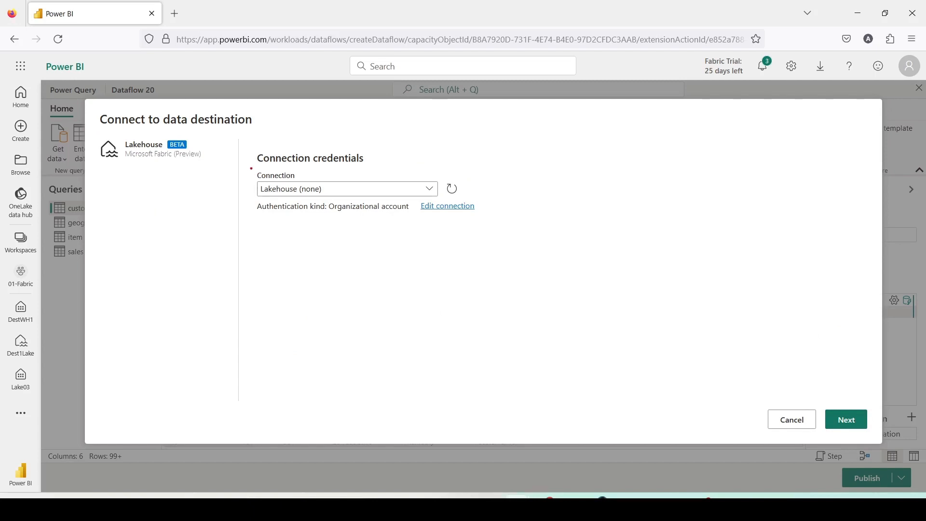
mouse_move(246, 167)
left_mouse_down()
mouse_move(482, 230)
mouse_move(508, 224)
left_mouse_up()
key("Escape")
left_click(847, 420)
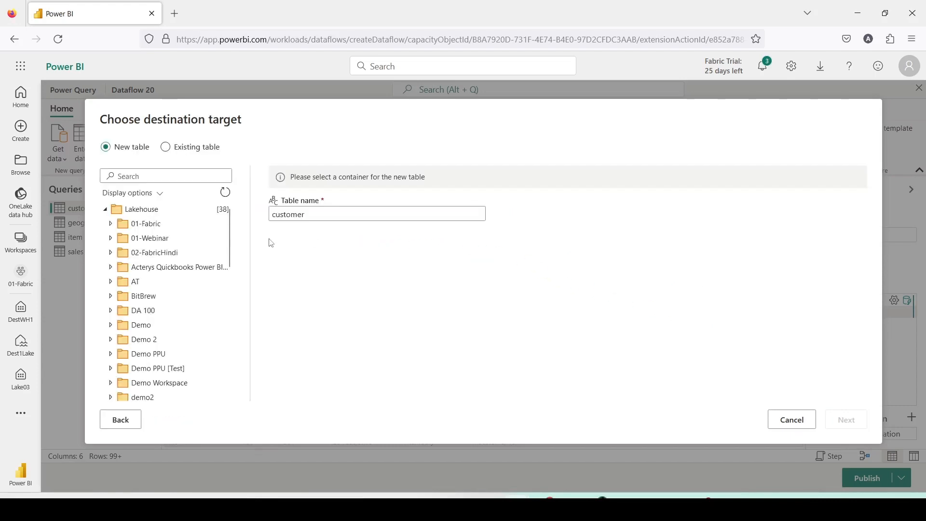
Target a new customer table in the Dest1Lake lakehouse of 01-Fabric and save the destination settings with the Replace update method
left_click(110, 225)
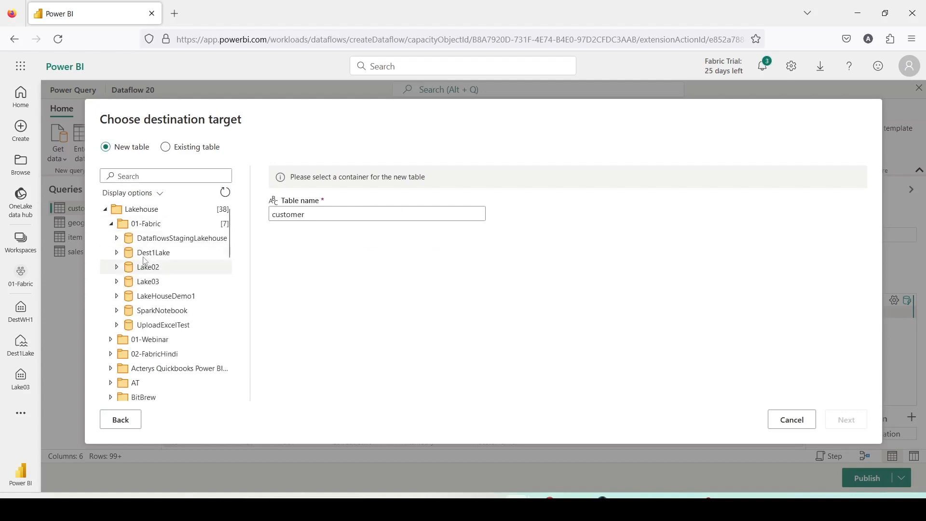
left_click(144, 256)
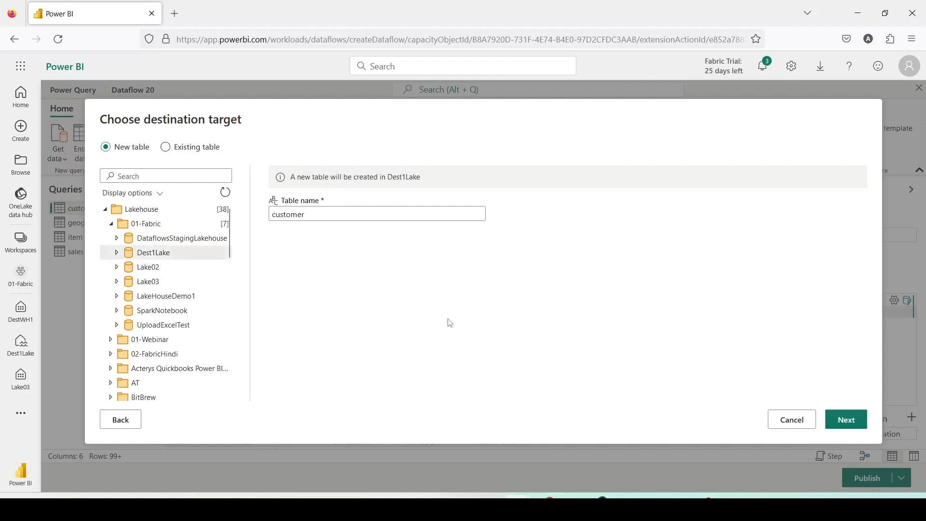
left_click(846, 420)
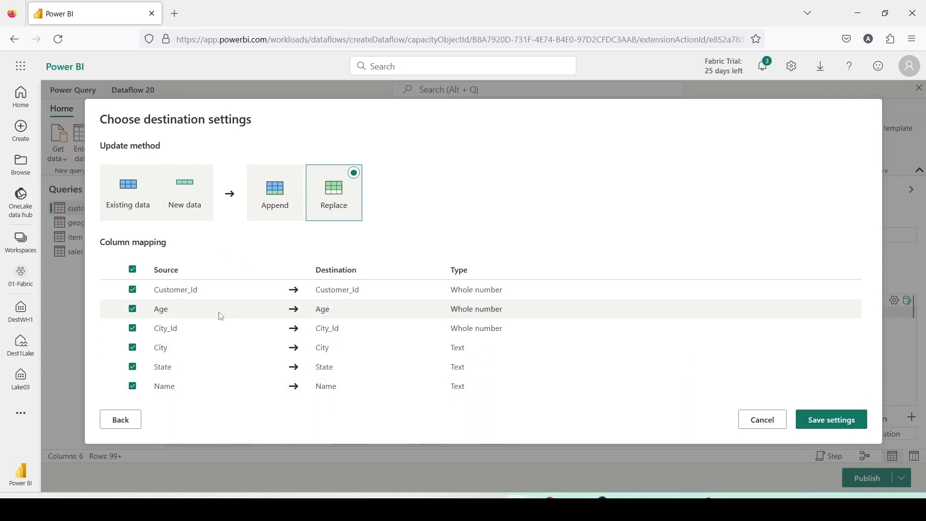
left_click(812, 420)
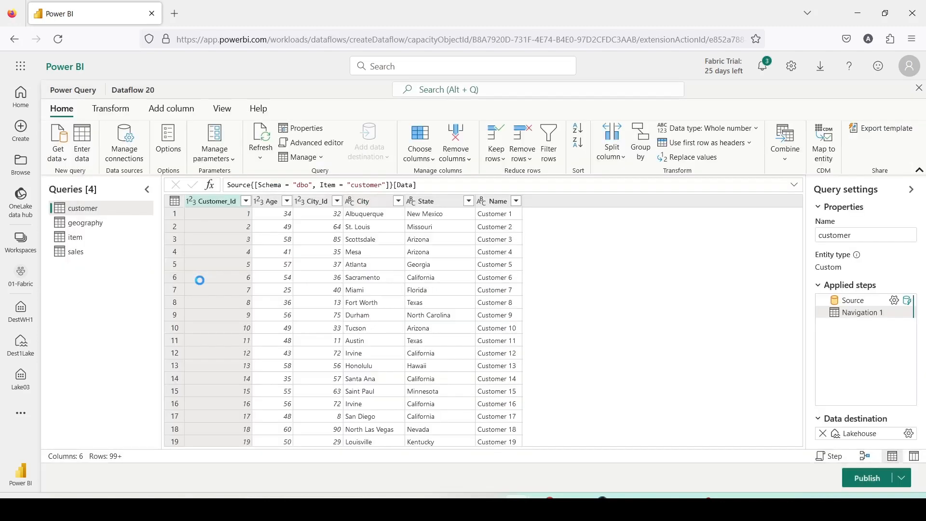
Add a Lakehouse destination to the geography query, writing a new geography table to Dest1Lake in 01-Fabric with the Replace update method
left_click(85, 226)
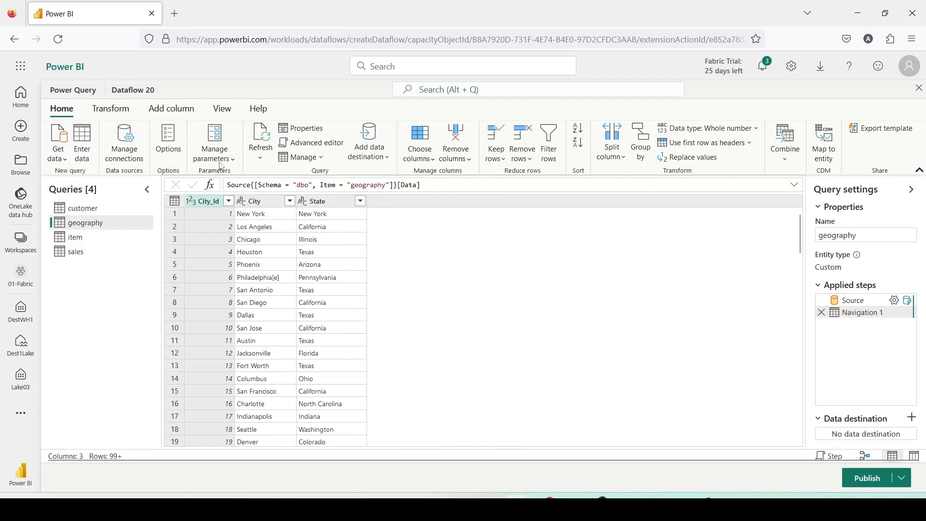
left_click(381, 158)
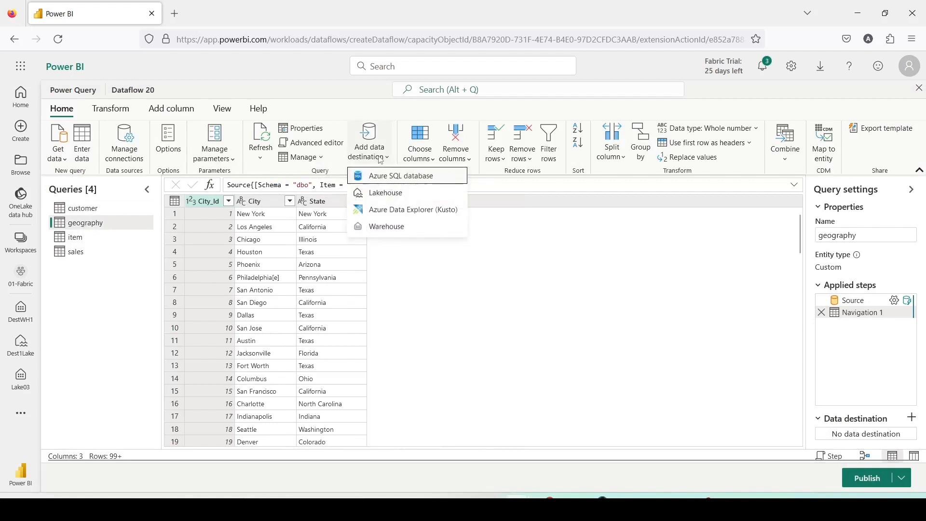
left_click(382, 191)
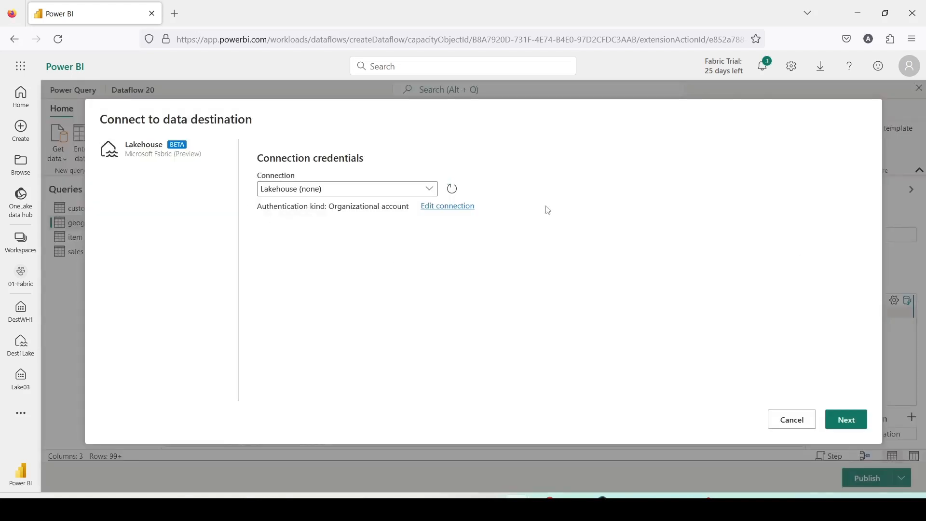
left_click(845, 419)
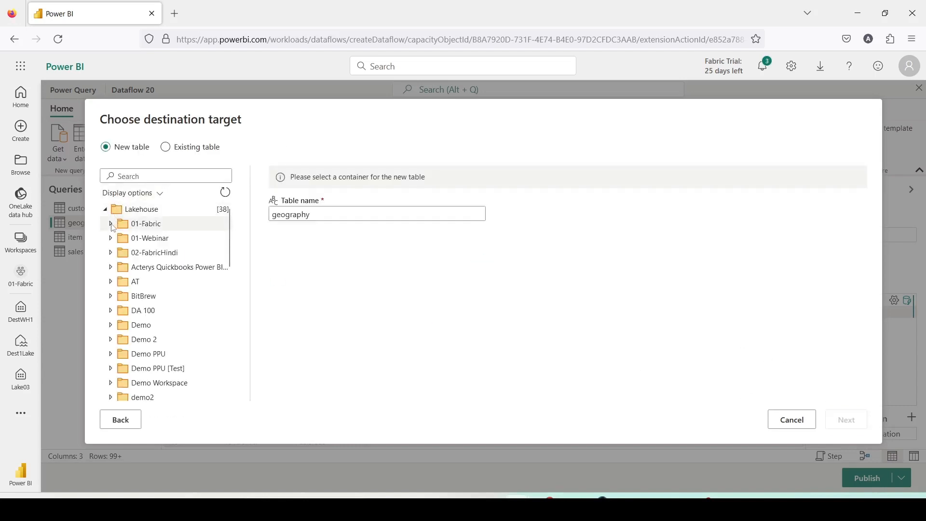
left_click(112, 224)
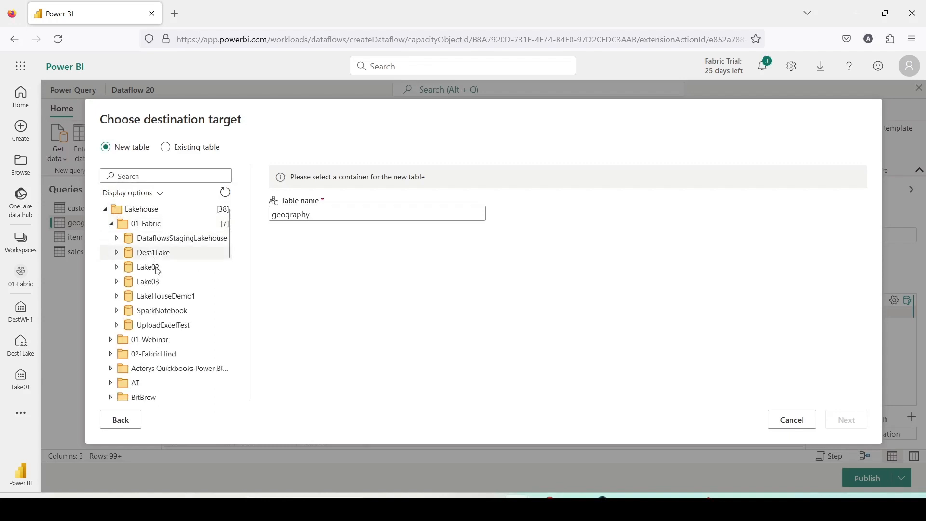
left_click(153, 252)
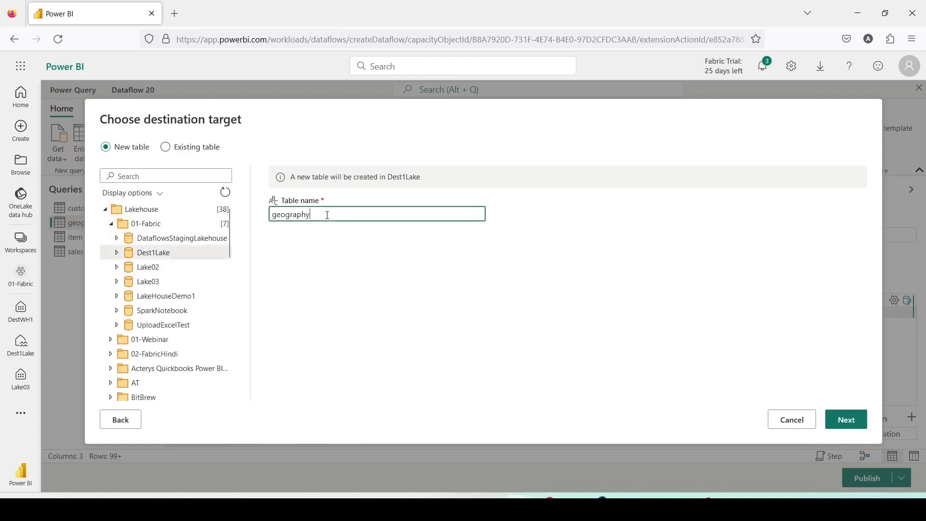
left_click(849, 420)
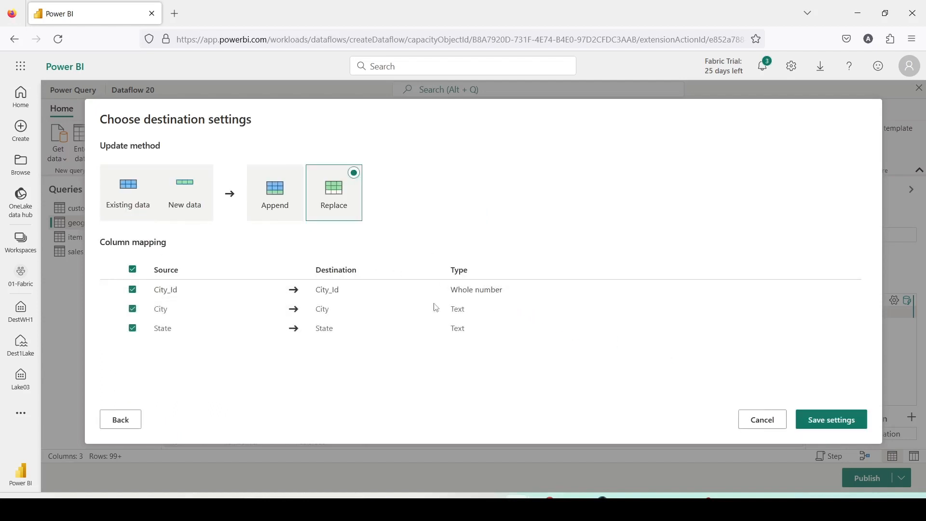
left_click(831, 420)
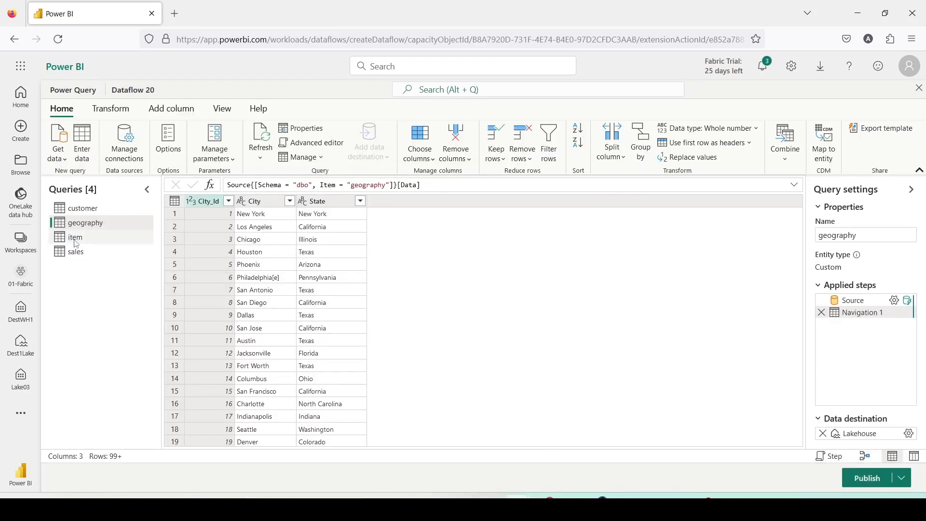
Add a Lakehouse destination to the item query, writing a new item table to Dest1Lake in 01-Fabric with the Replace update method
left_click(75, 237)
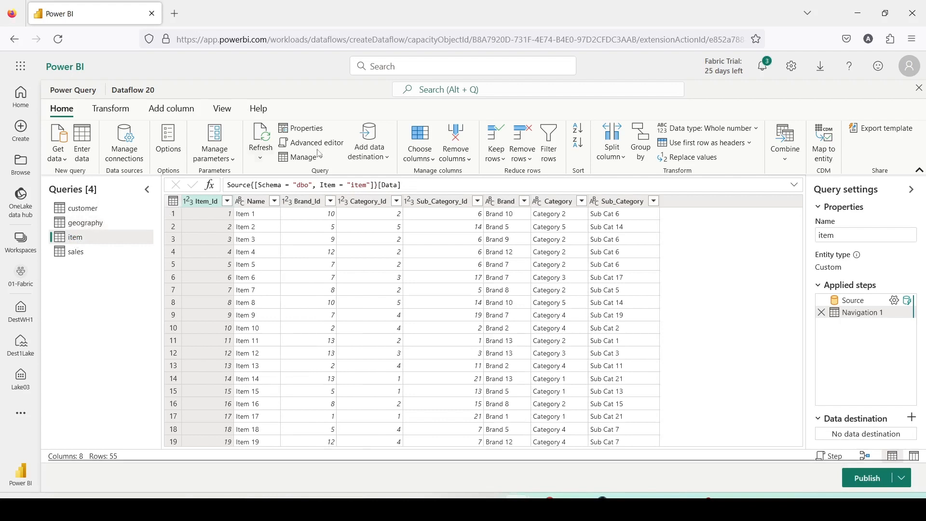
left_click(379, 162)
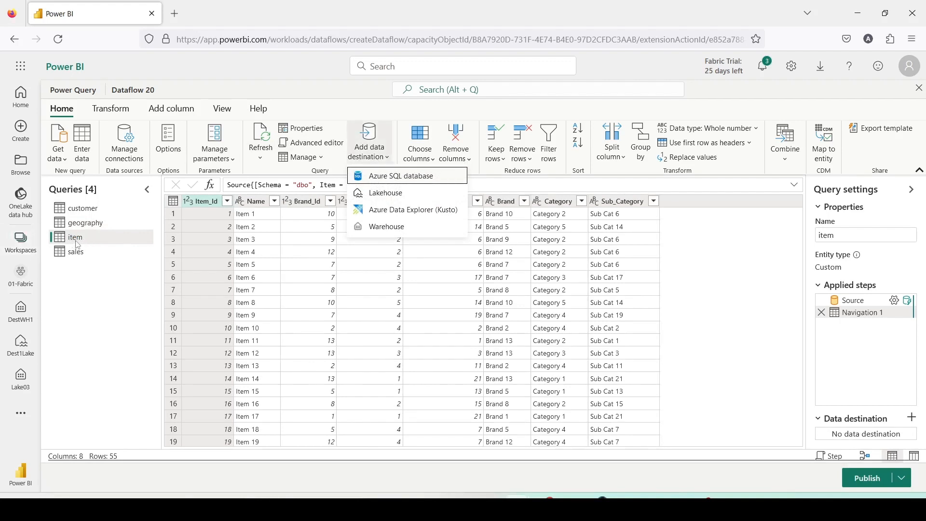
left_click(379, 194)
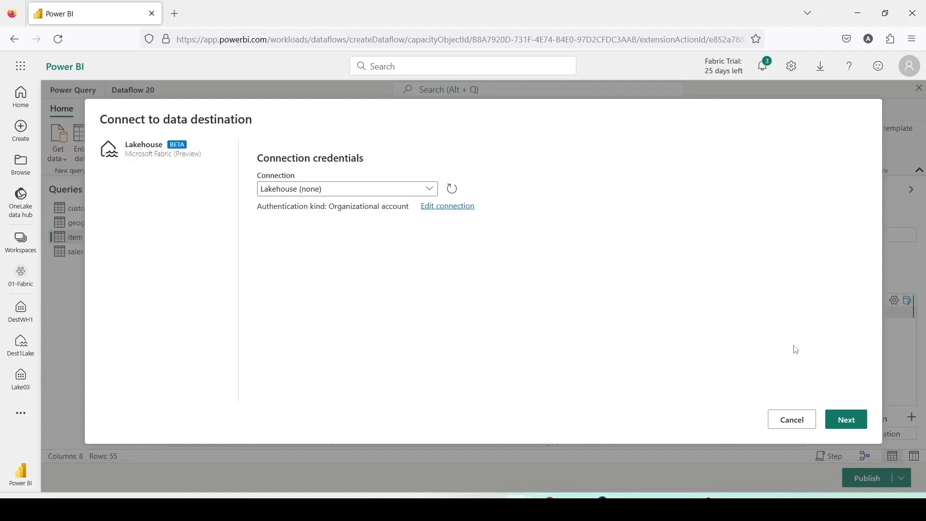
left_click(847, 419)
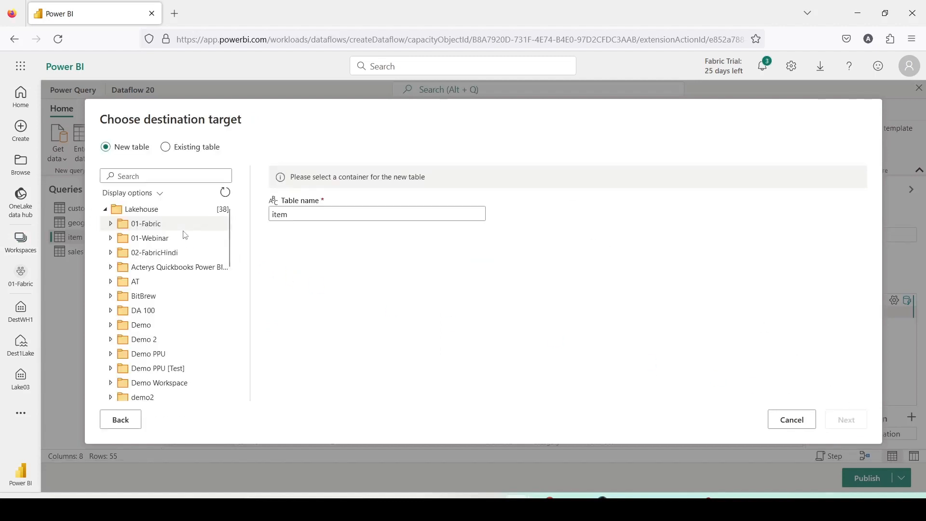
left_click(112, 224)
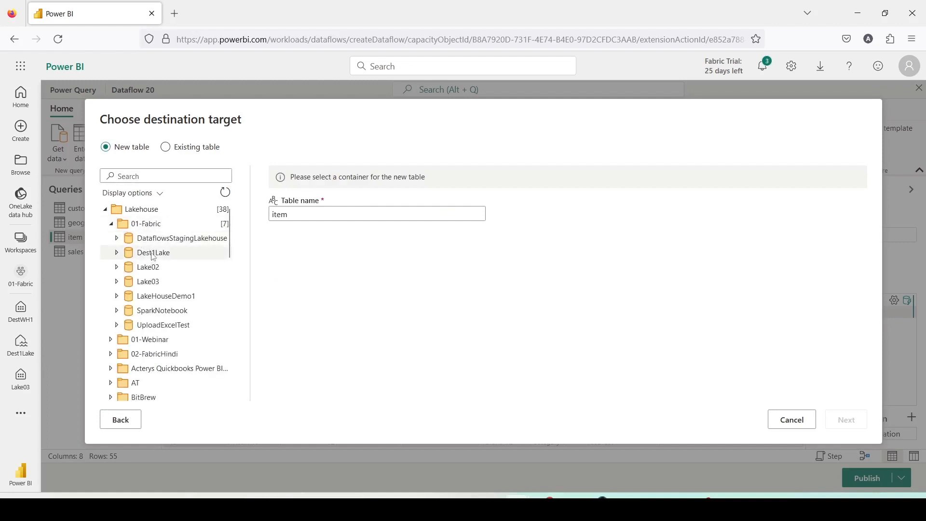
left_click(153, 256)
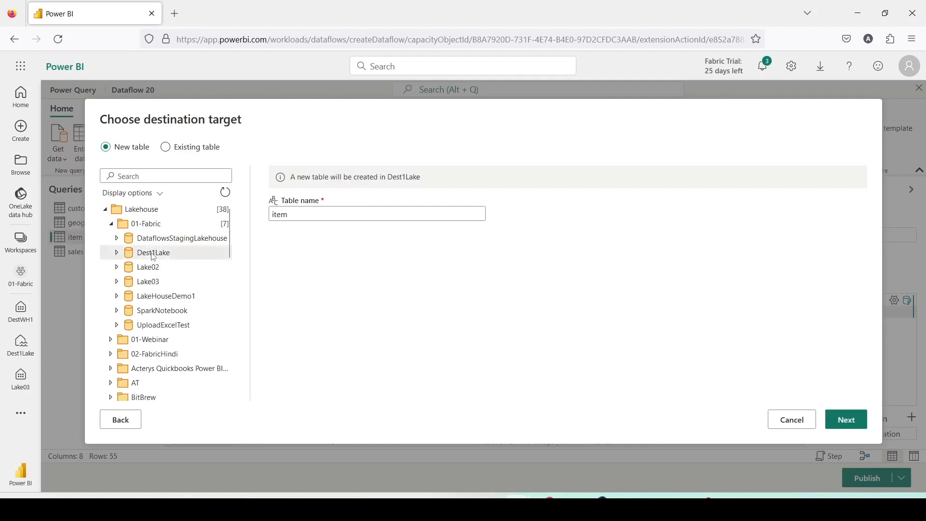
left_click(849, 420)
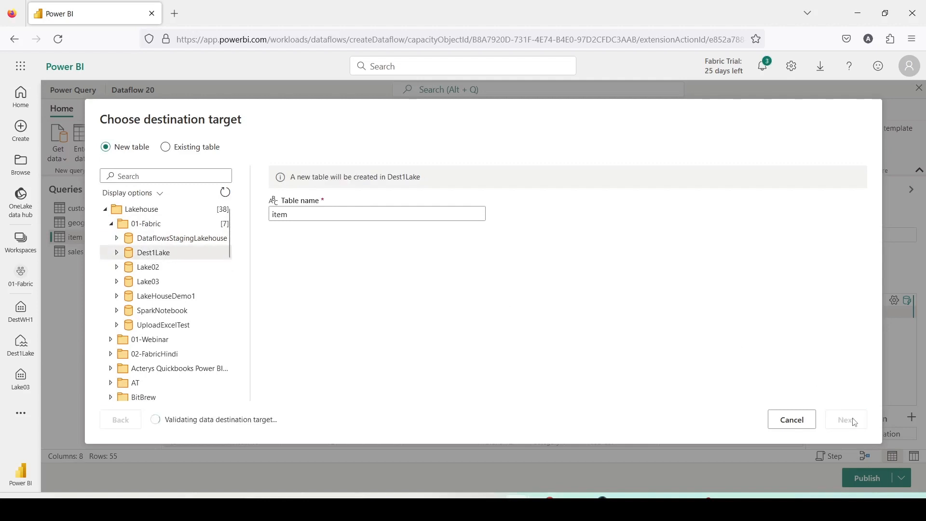
scroll(368, 317, "down", 2)
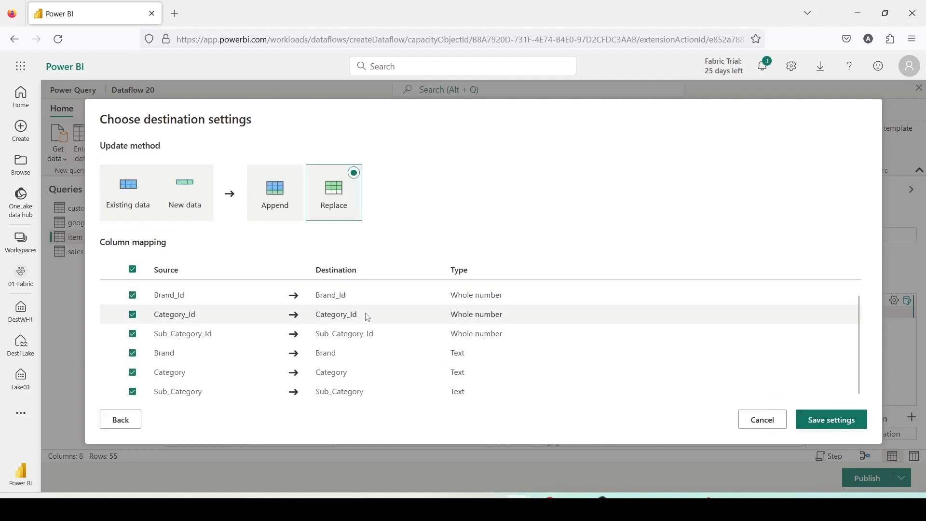
scroll(363, 315, "up", 2)
scroll(362, 315, "down", 2)
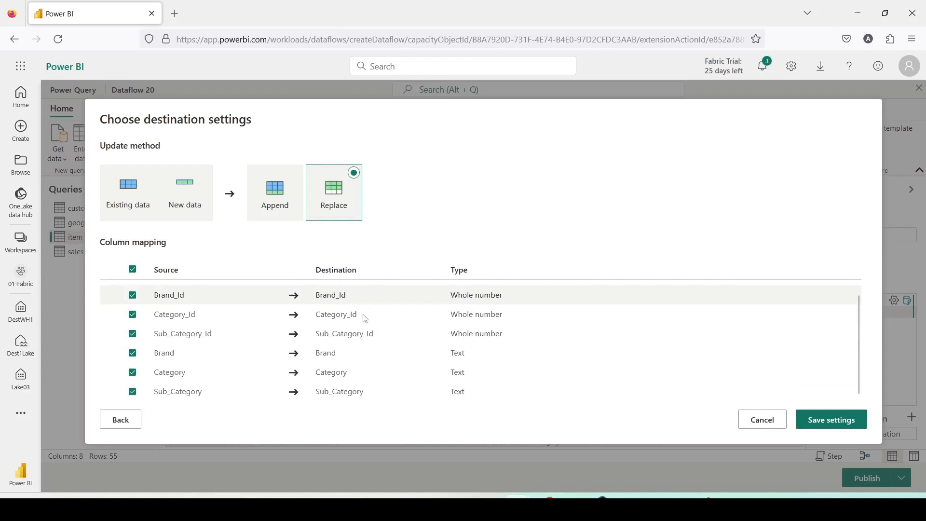
left_click(819, 427)
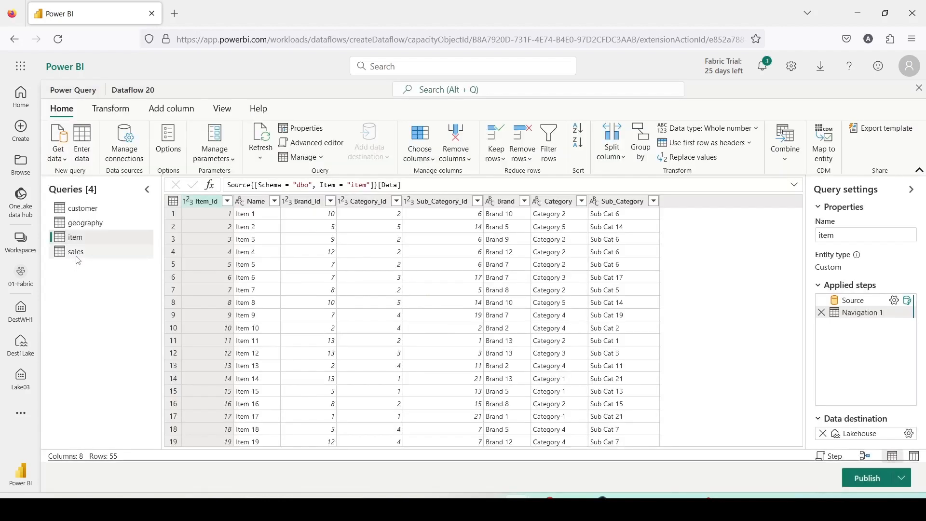
Add a Warehouse destination to the sales query, writing a new sales table to DestWH1 in 01-Fabric with the Replace update method
left_click(76, 255)
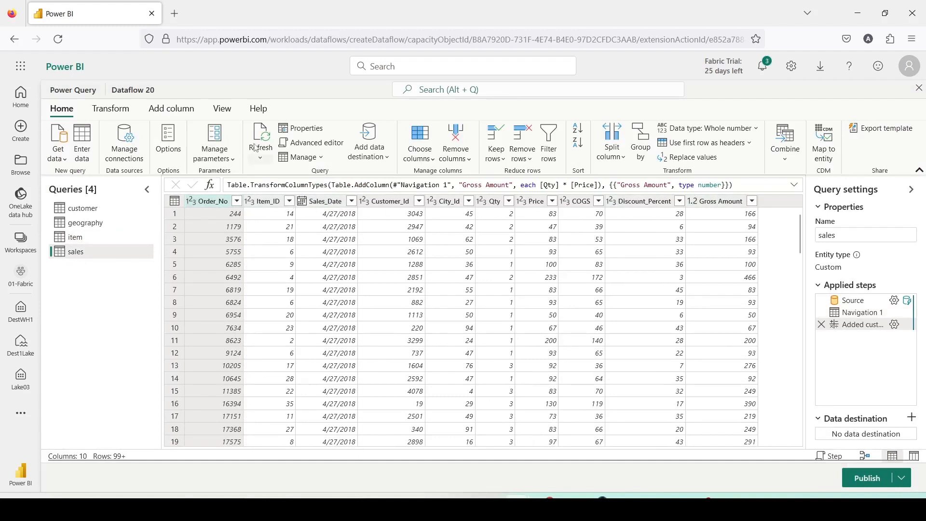
left_click(378, 154)
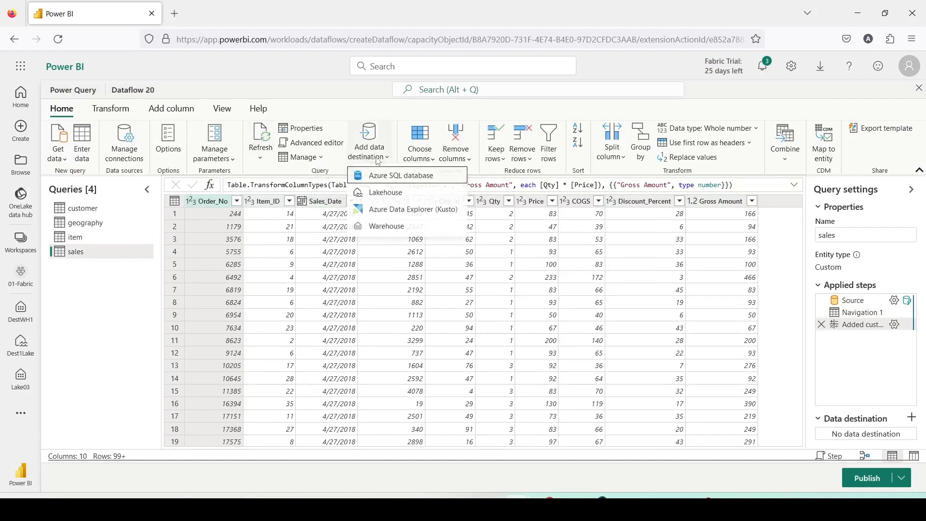
left_click(385, 228)
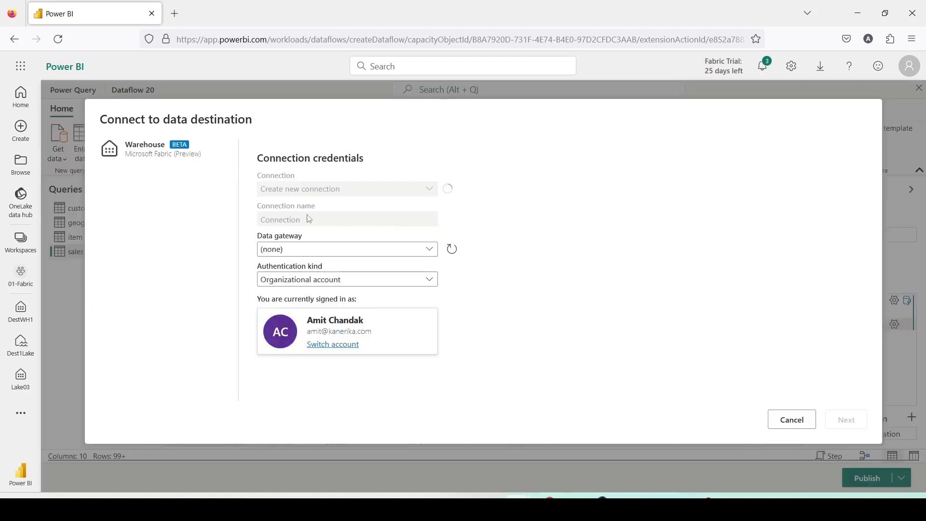
left_click(843, 419)
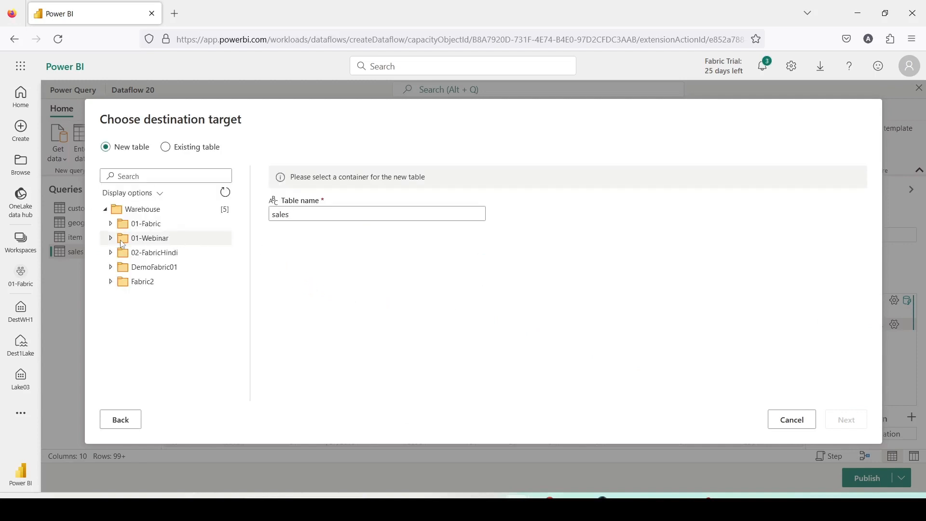
left_click(111, 224)
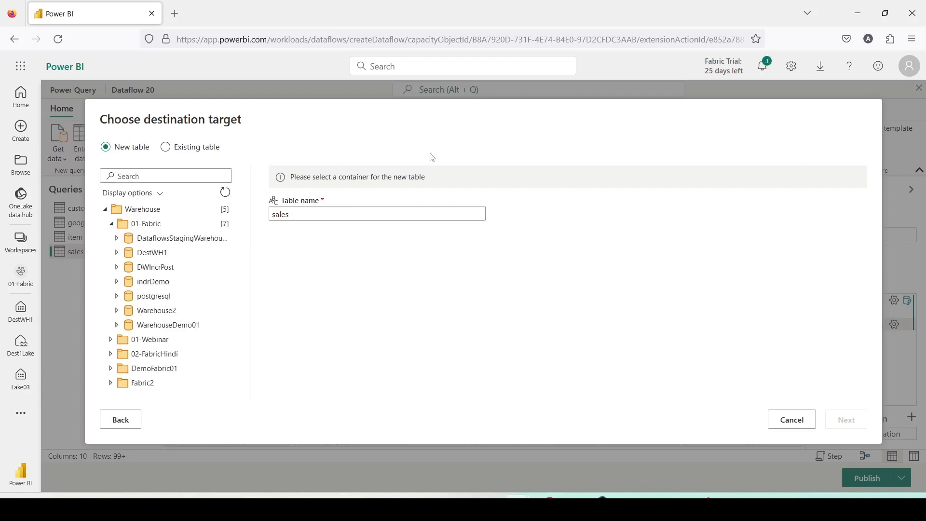
left_click(150, 254)
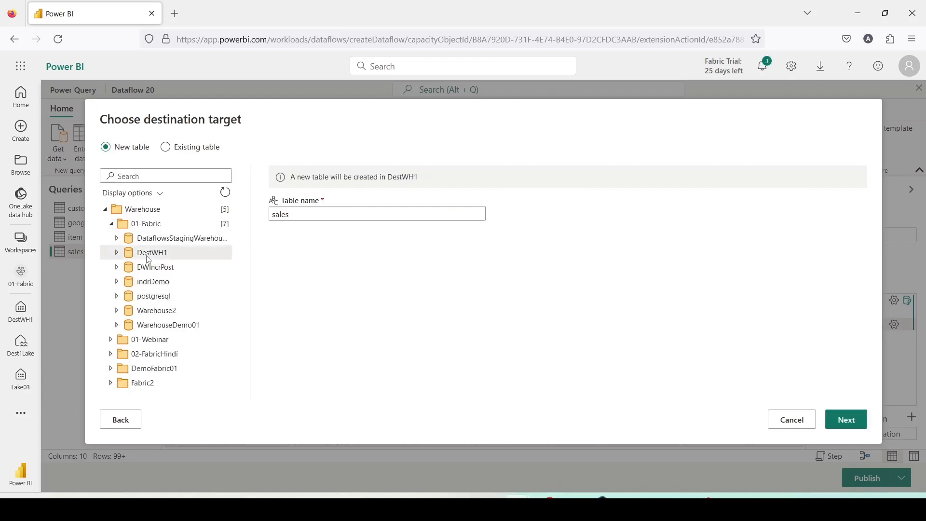
left_click(846, 421)
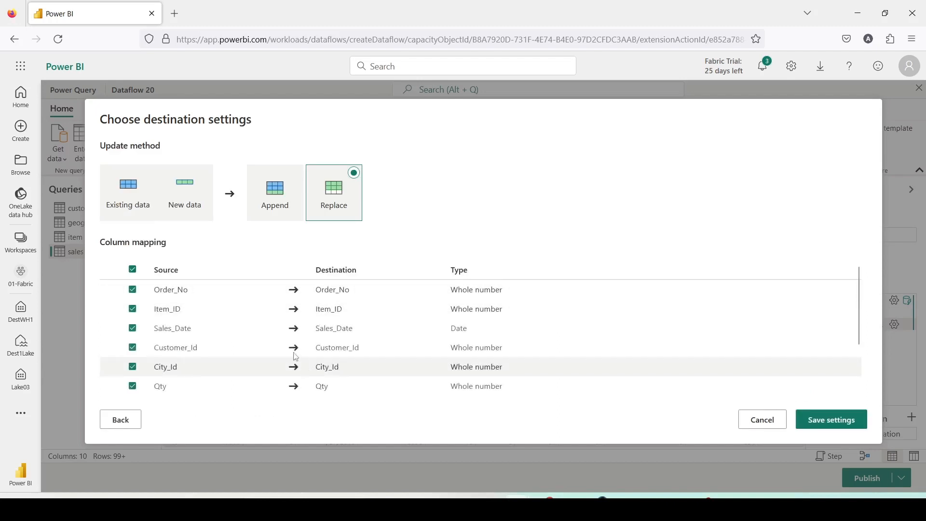
scroll(271, 341, "down", 2)
scroll(263, 338, "up", 2)
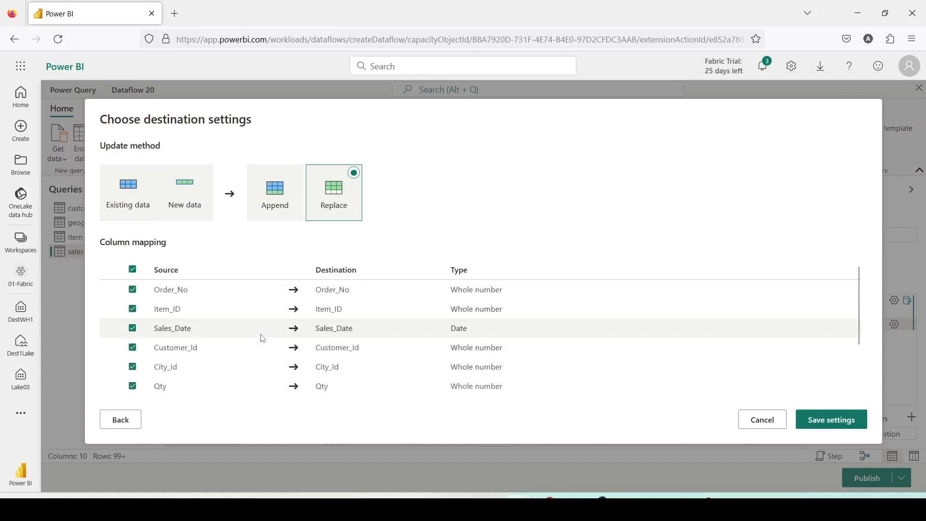
left_click(818, 419)
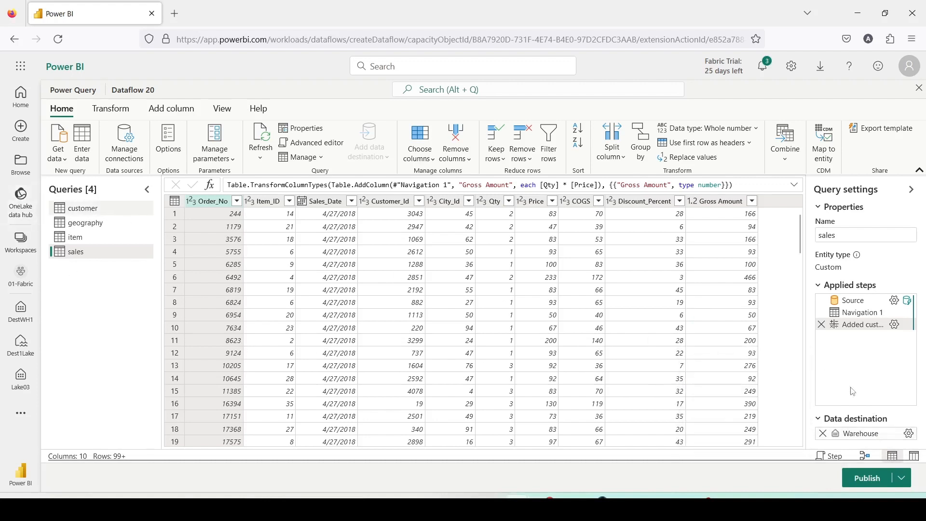
Publish Dataflow 20 and locate it in the 01-Fabric workspace list
mouse_move(848, 439)
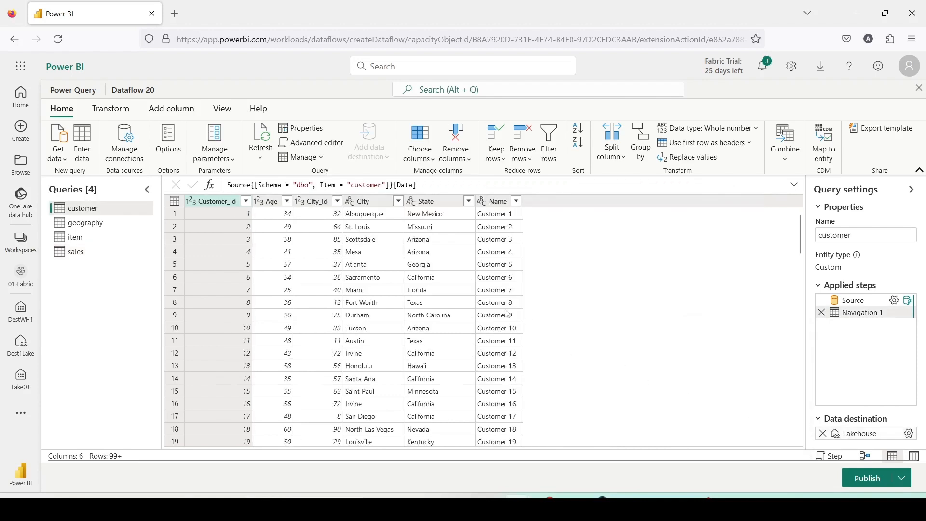
left_click(900, 481)
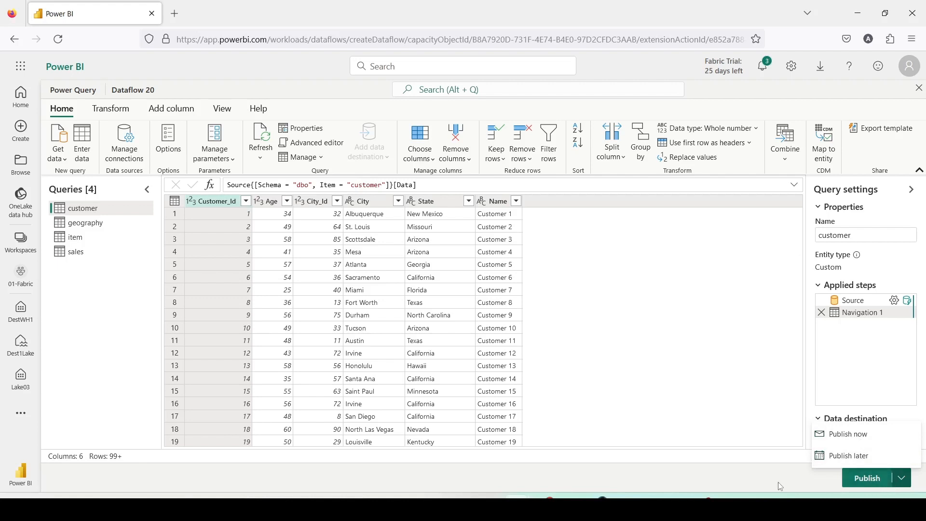
left_click(813, 478)
left_click(869, 479)
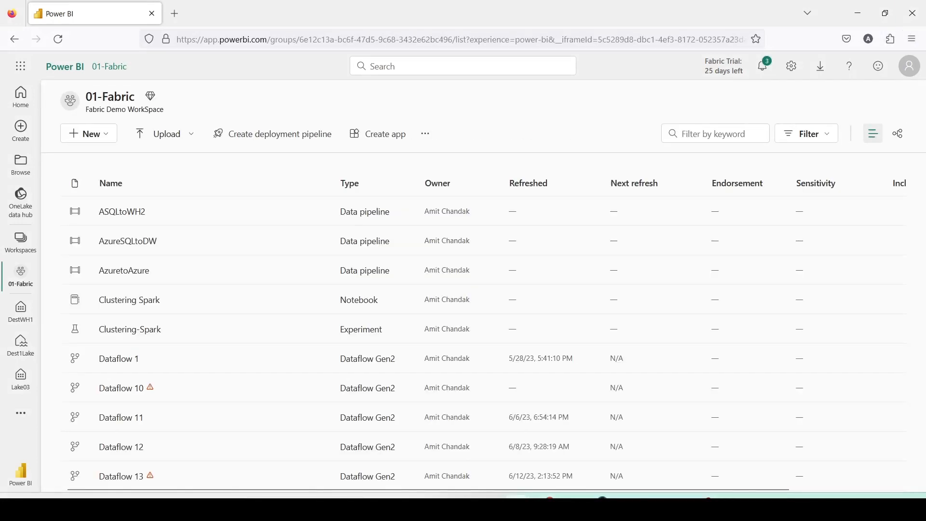
scroll(744, 258, "down", 9)
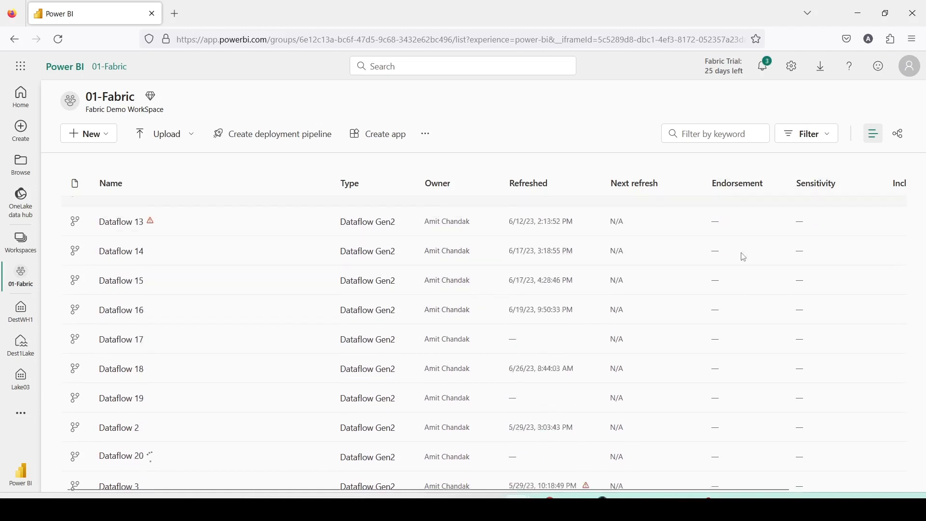
Locate Dataflow 20 in the 01-Fabric workspace list and open its refresh history
scroll(744, 257, "down", 2)
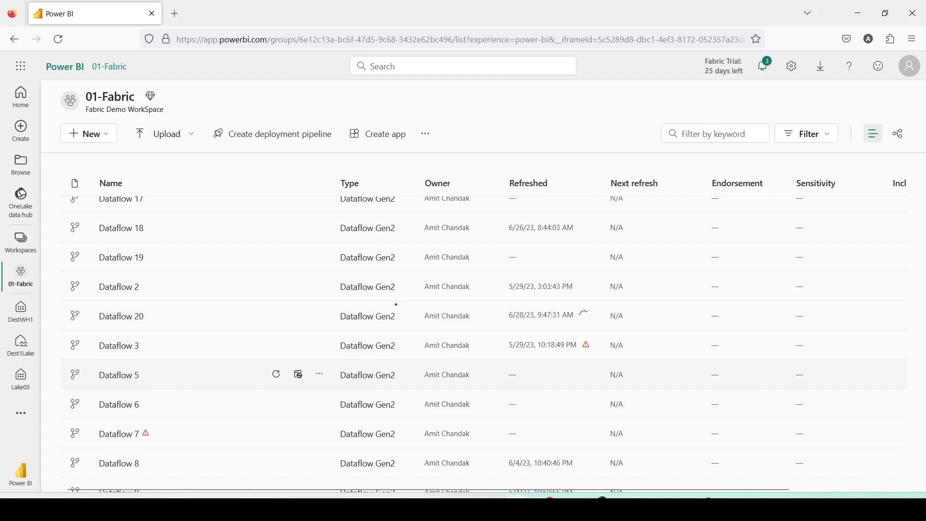
left_click_drag(334, 299, 430, 319)
scroll(165, 289, "up", 8)
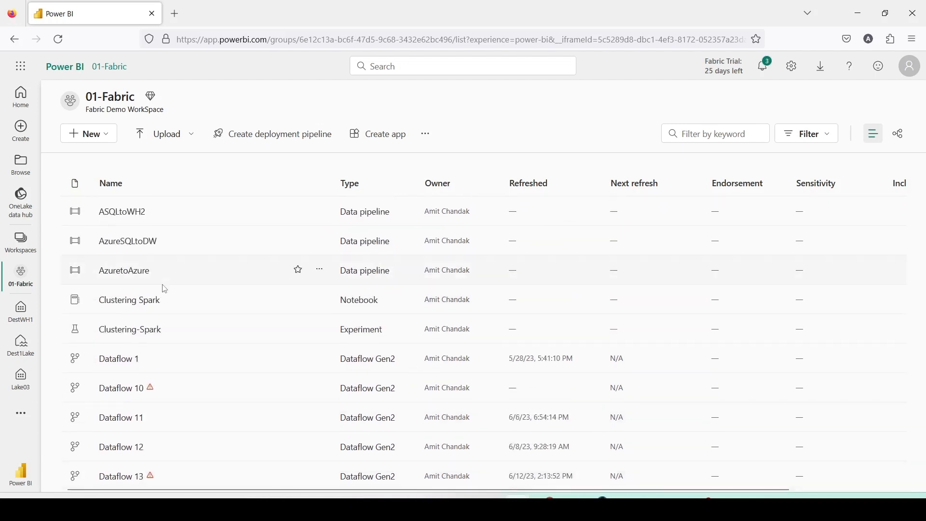
scroll(165, 289, "down", 8)
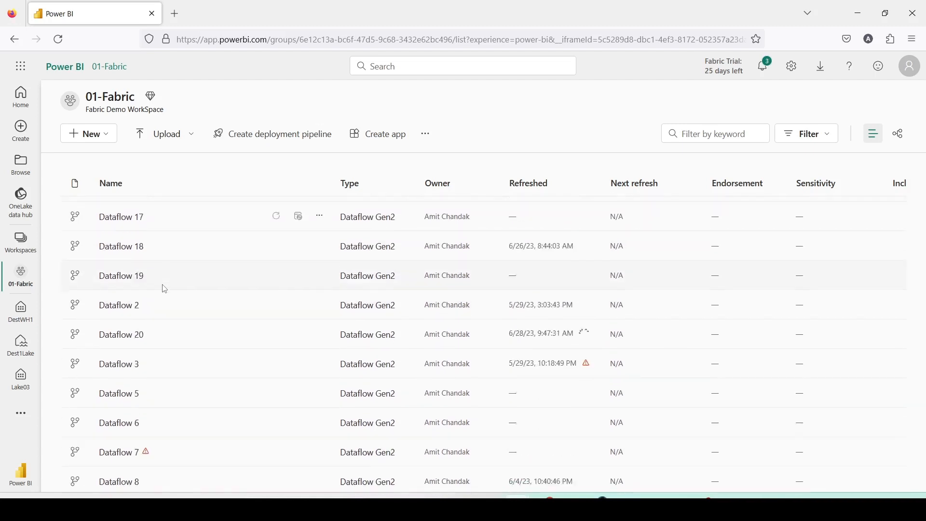
scroll(165, 289, "down", 3)
scroll(165, 297, "up", 4)
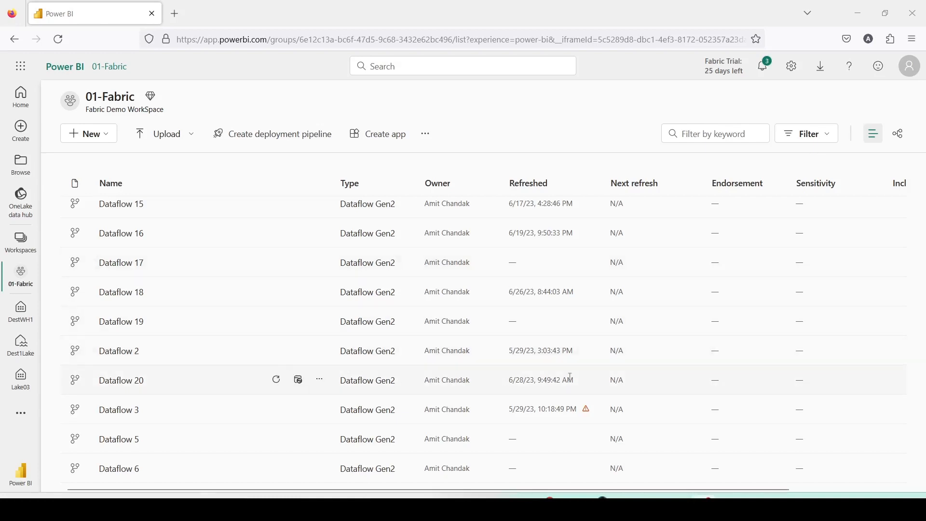
left_click(318, 382)
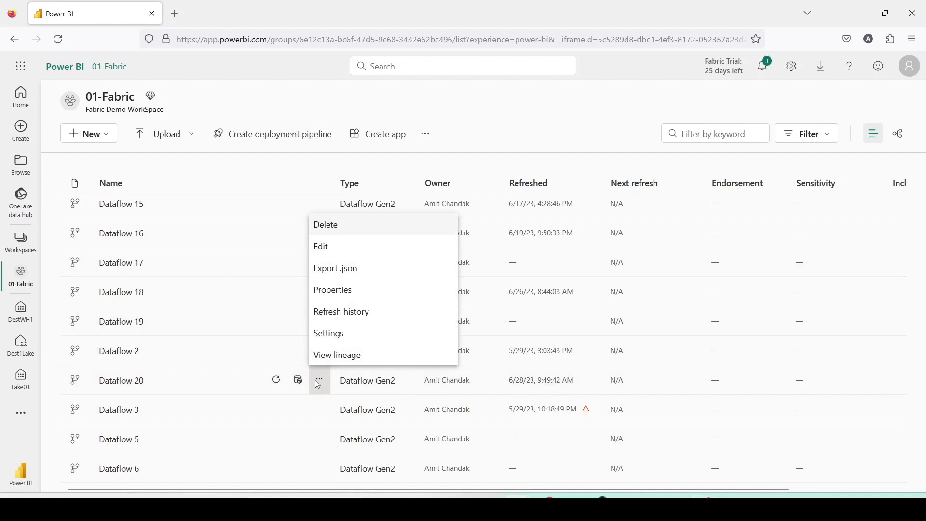
left_click(340, 313)
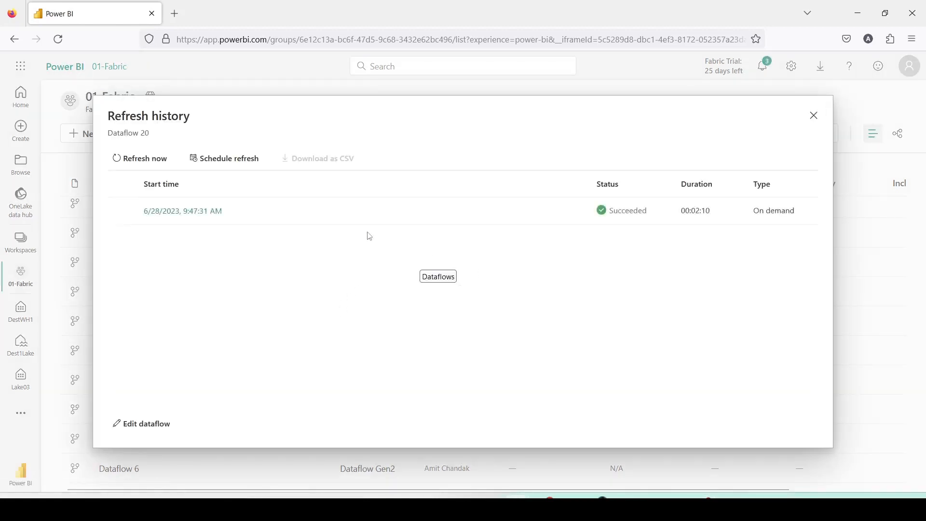
Examine the details of Dataflow 20's refresh run, including its table and activity statuses, and close them
left_click(292, 222)
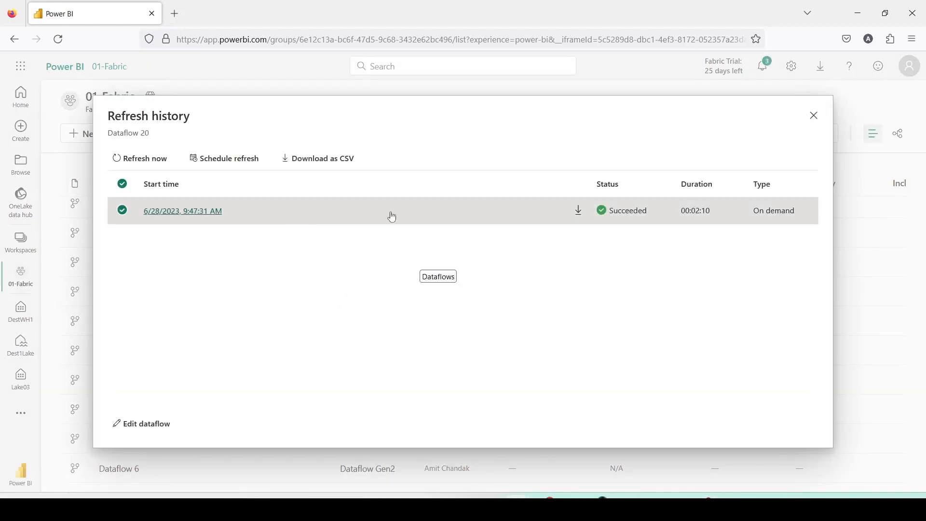
left_click(176, 211)
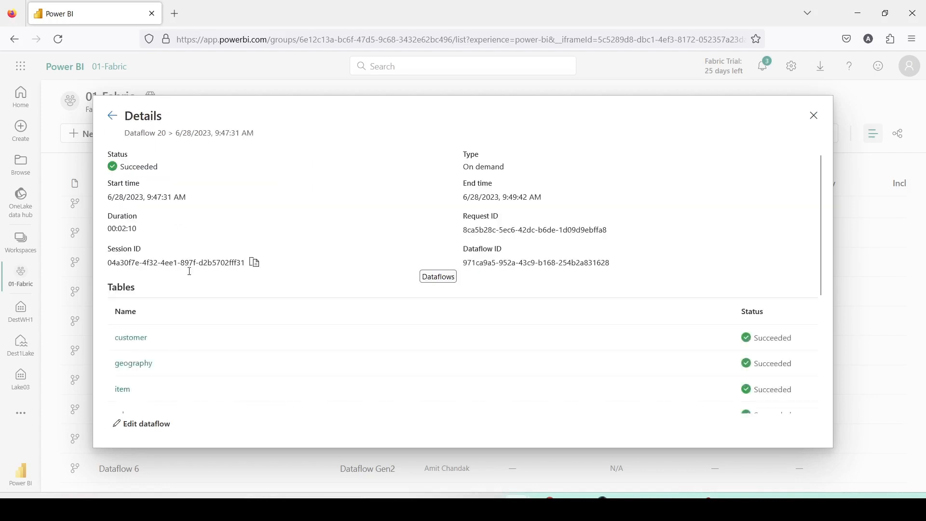
scroll(189, 277, "down", 3)
scroll(178, 288, "down", 2)
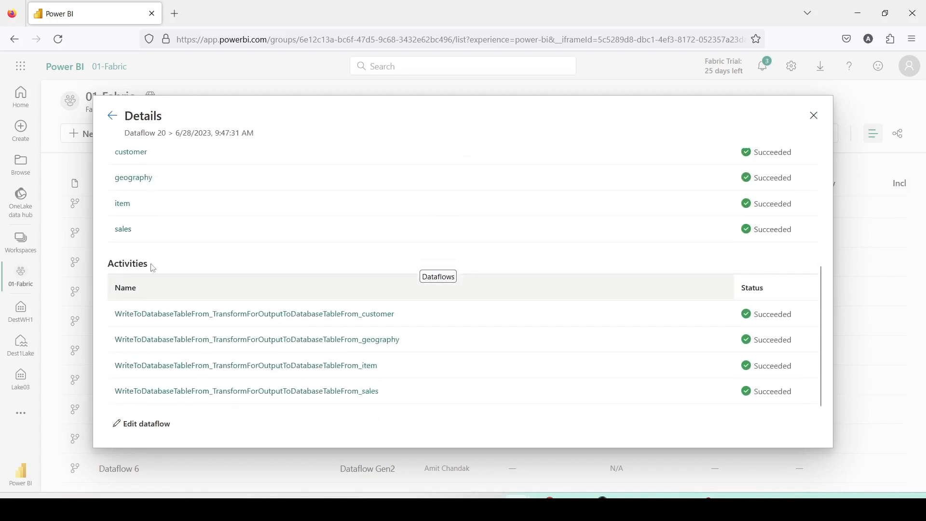
scroll(357, 265, "up", 3)
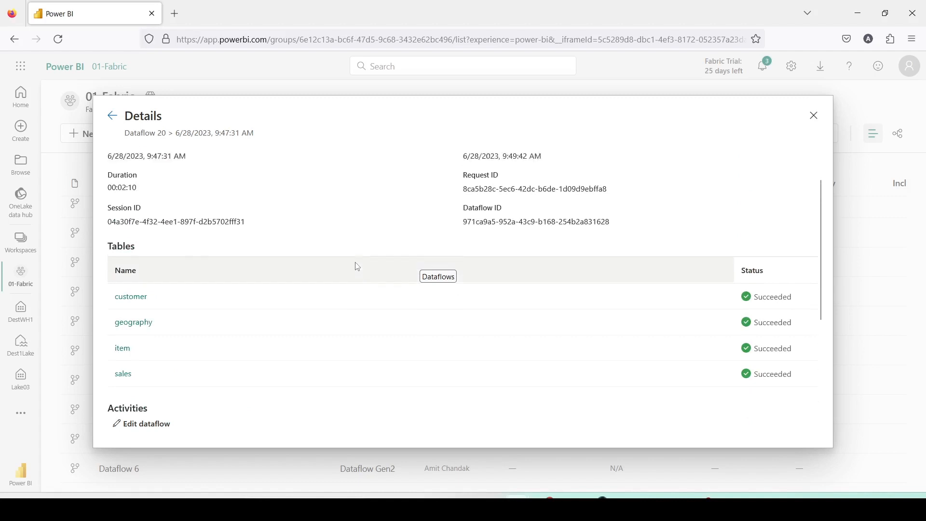
scroll(357, 267, "up", 1)
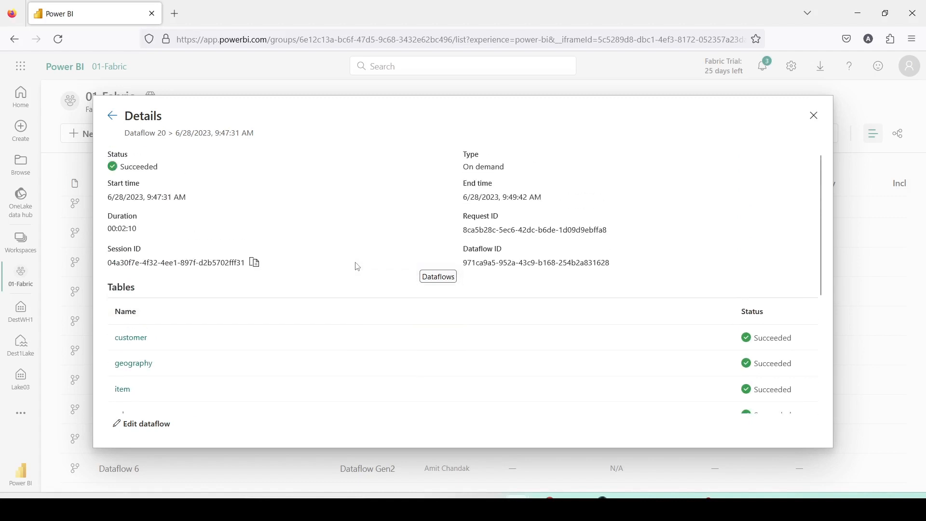
left_click(815, 116)
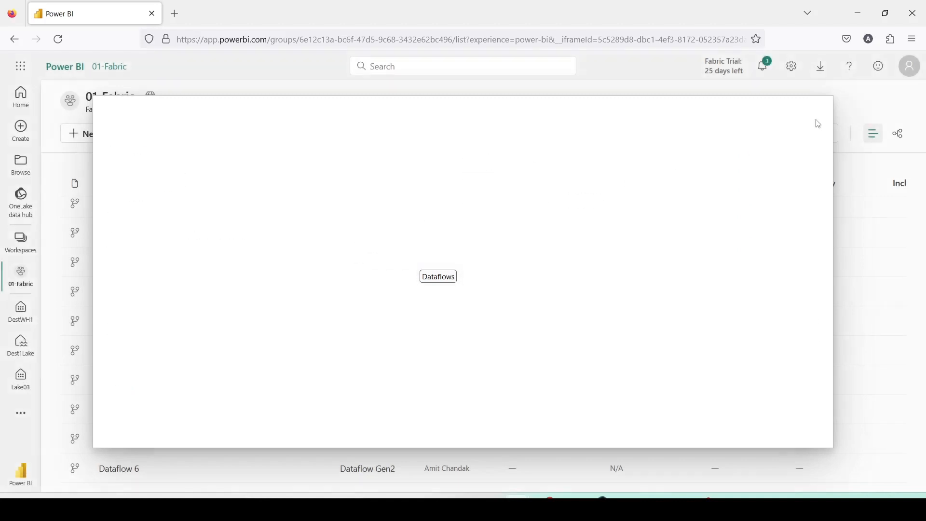
Open the Dest1Lake SQL endpoint from the 01-Fabric workspace list
scroll(160, 321, "down", 3)
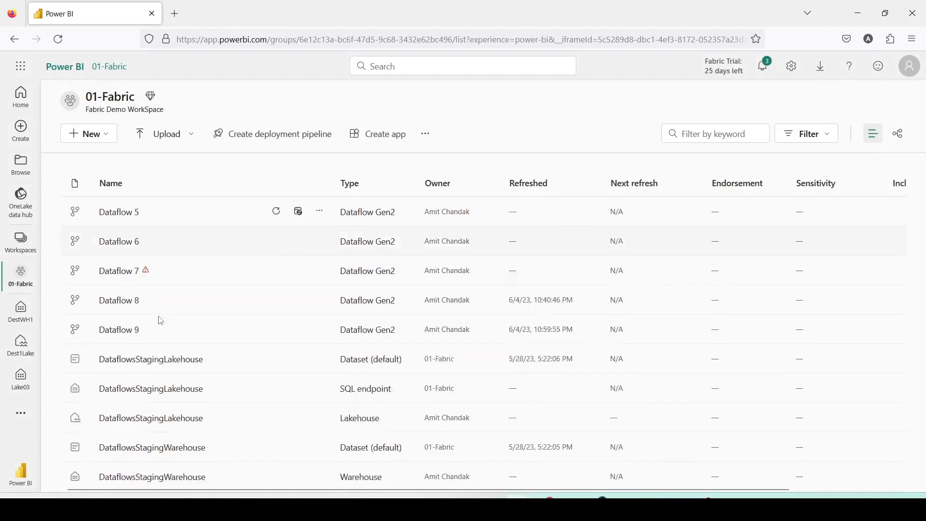
scroll(161, 321, "up", 10)
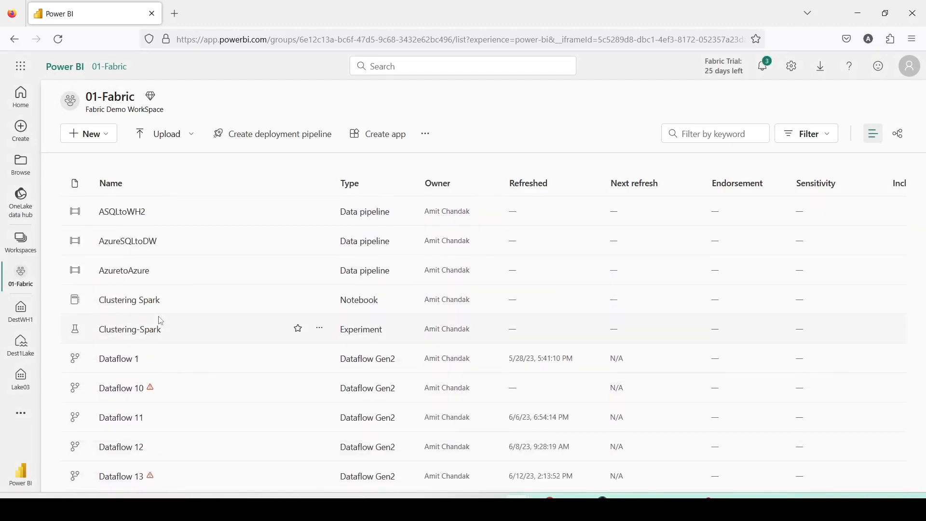
scroll(160, 321, "down", 10)
scroll(160, 320, "down", 4)
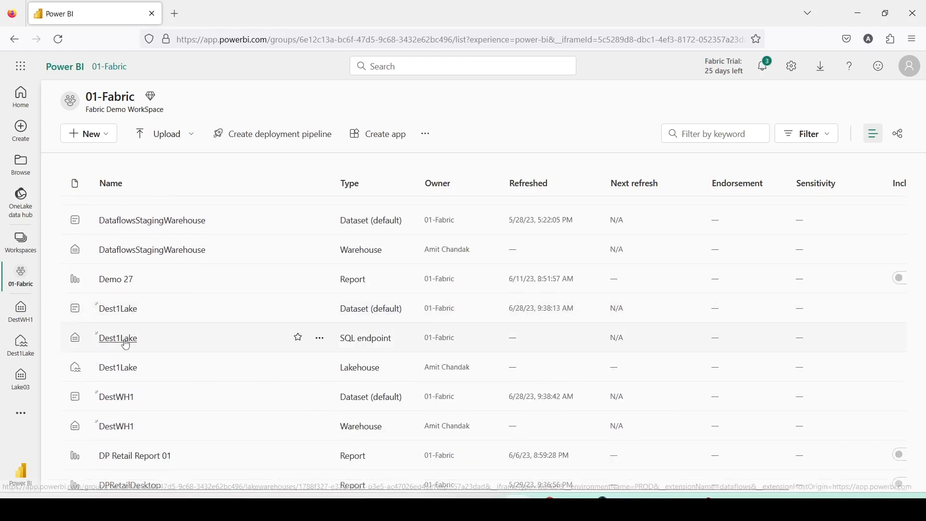
left_click(118, 340)
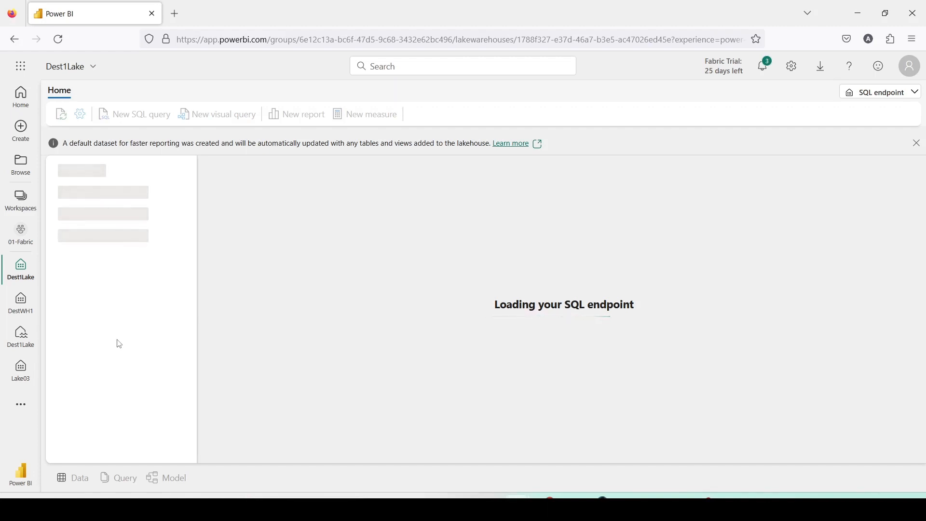
left_click(912, 93)
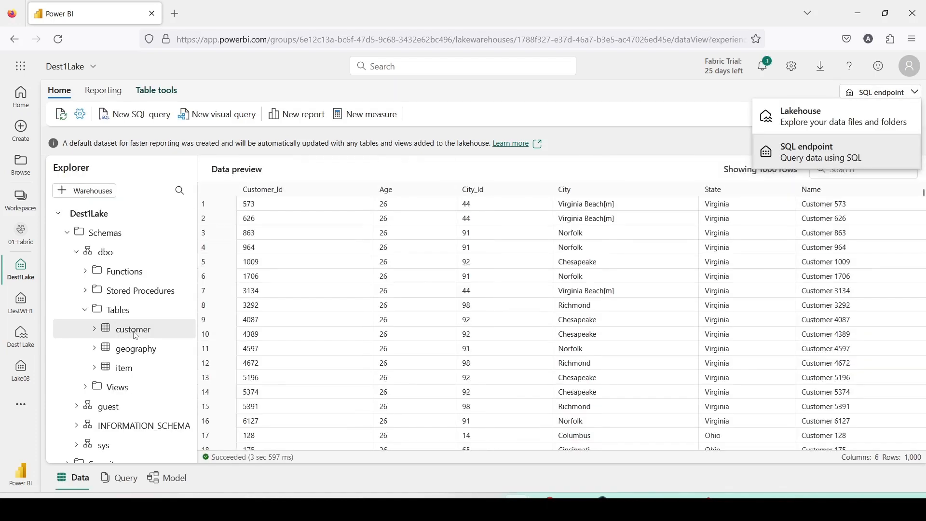
Preview the data of the geography and item tables in Dest1Lake
left_click(138, 351)
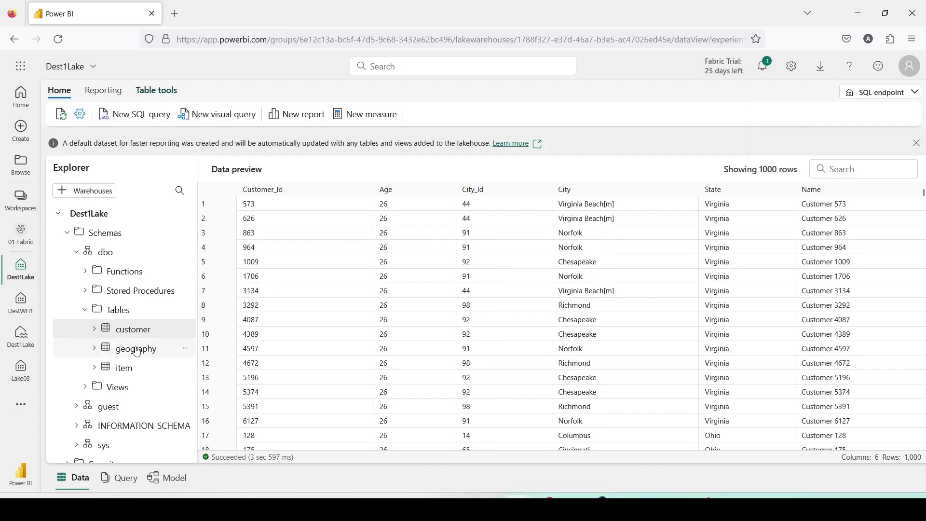
left_click(137, 351)
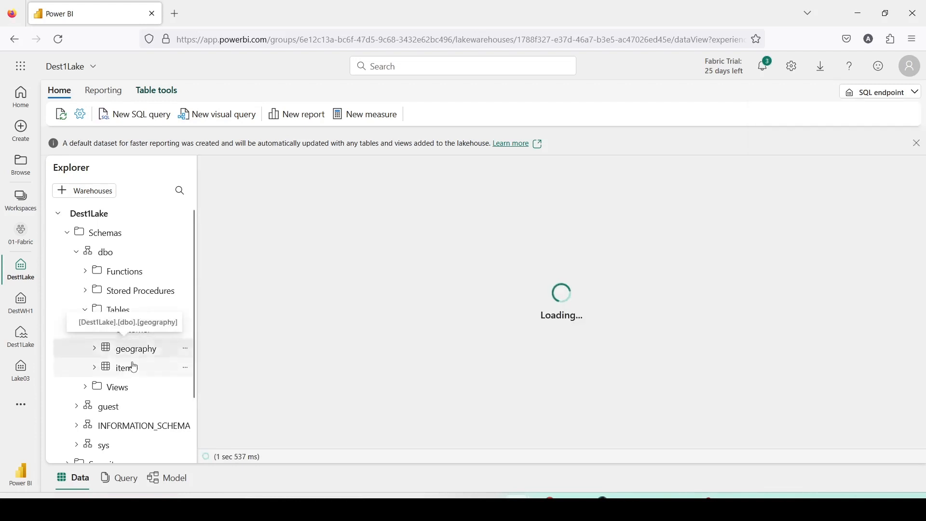
left_click(133, 368)
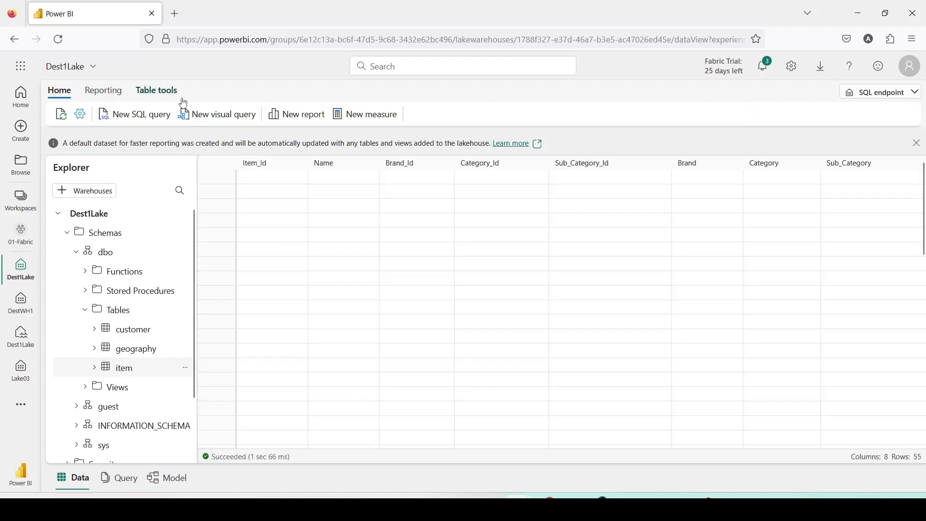
Open app.powerbi.com in a new browser tab and go to the 01-Fabric workspace
left_click(174, 14)
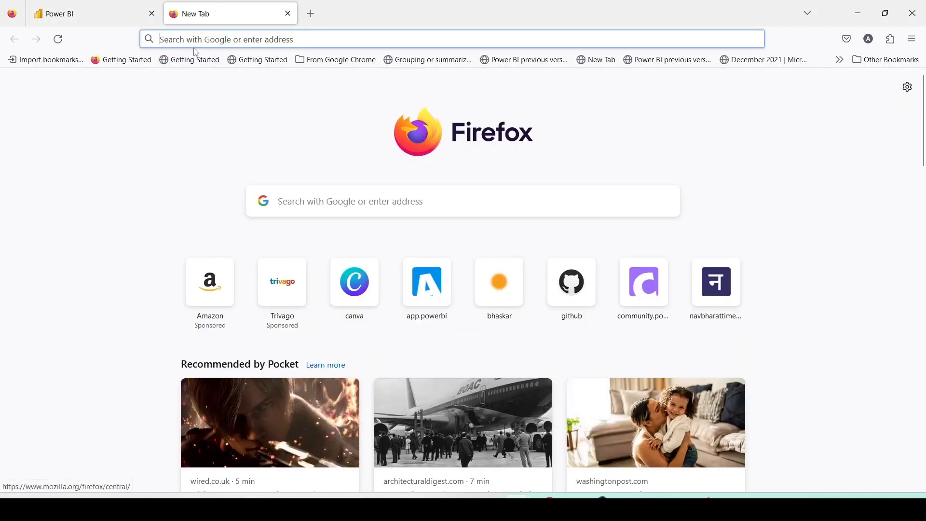
type("app.powerbi.com/")
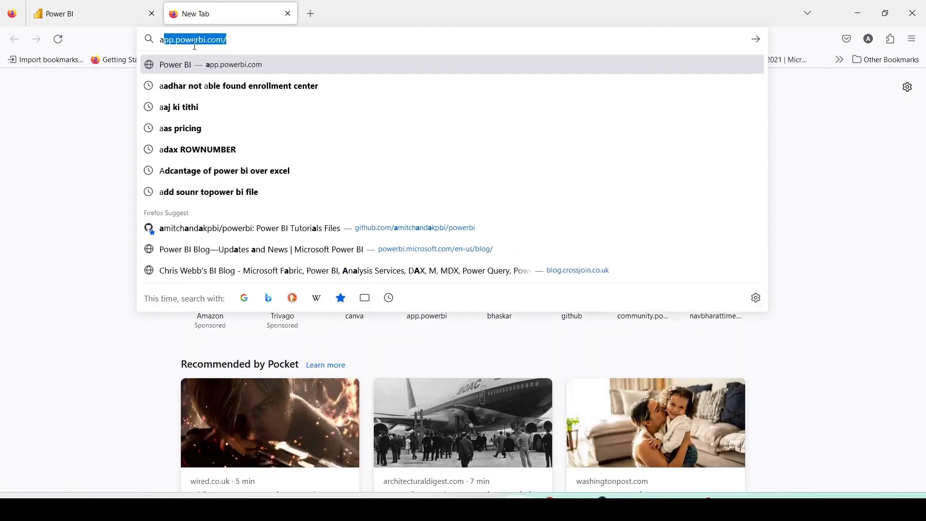
key("Return")
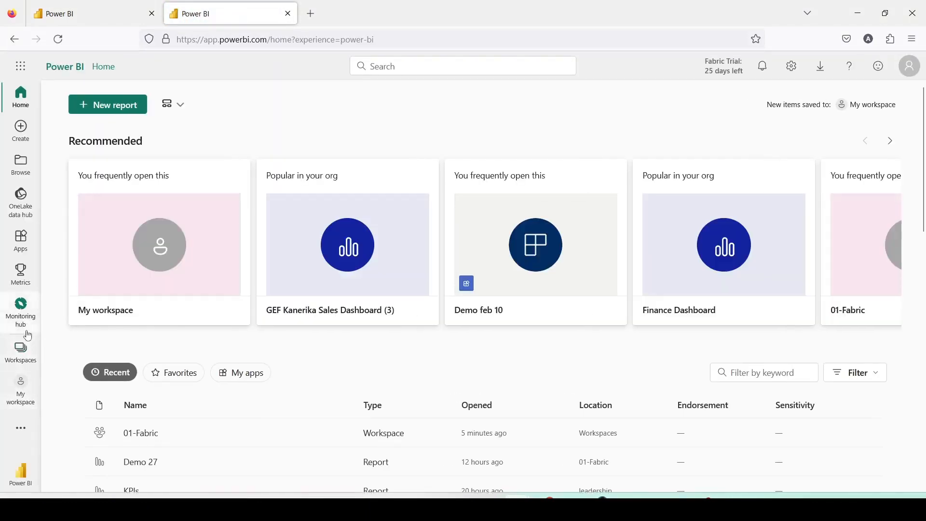
left_click(21, 351)
left_click(91, 226)
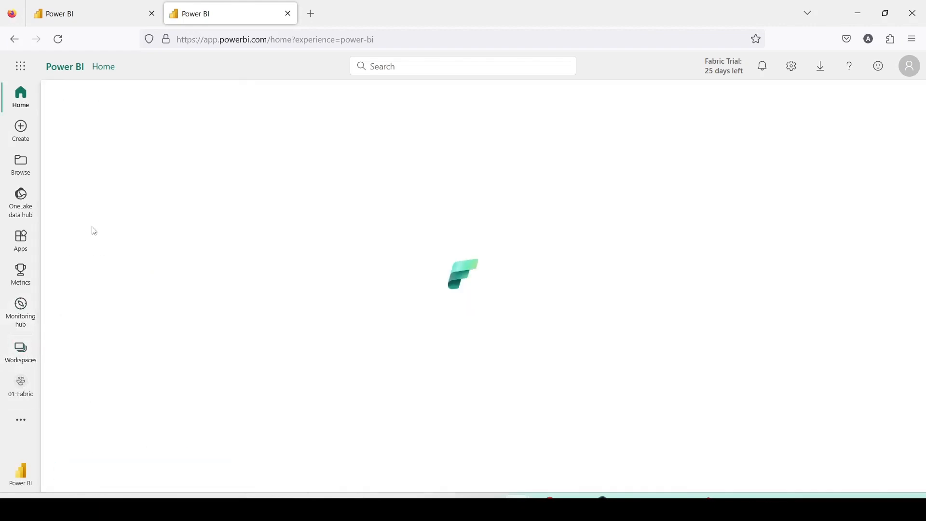
Find the DestWH1 warehouse in the workspace list and open it
scroll(116, 272, "down", 6)
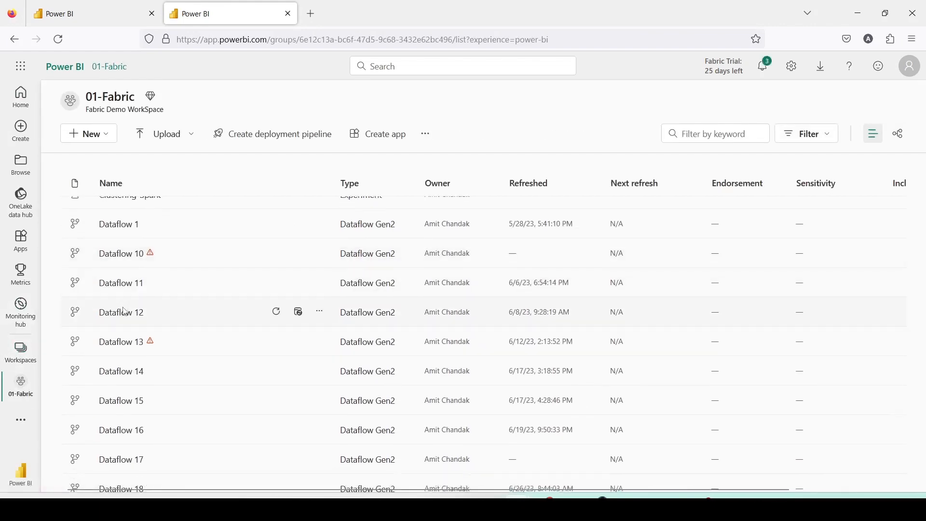
scroll(125, 311, "down", 10)
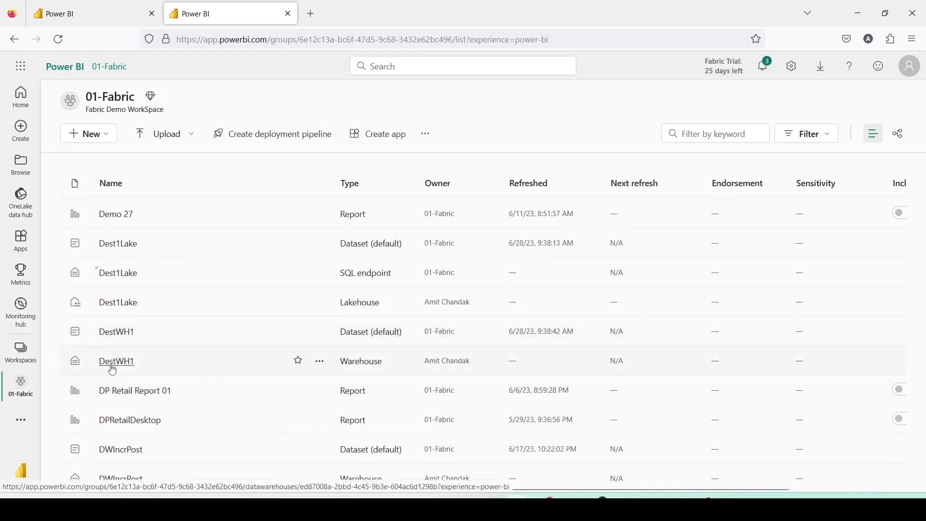
left_click(117, 361)
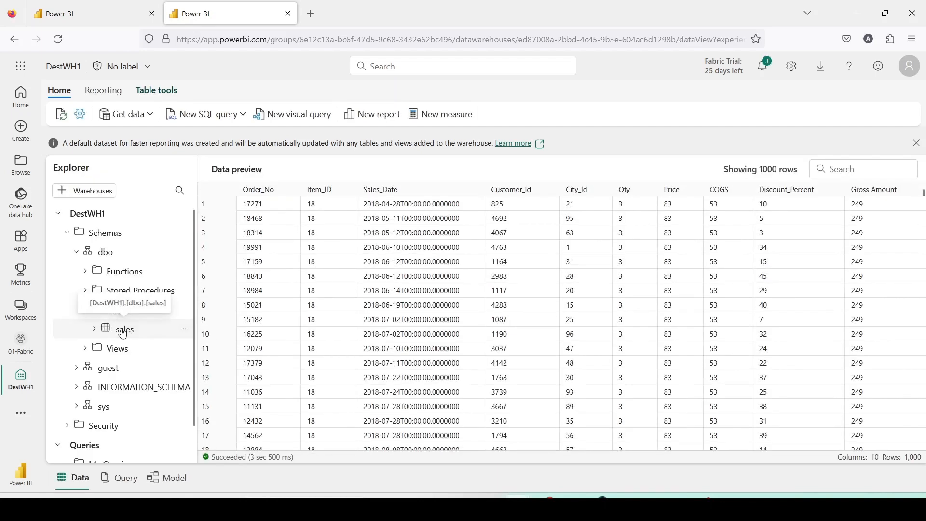
Generate a Select TOP 100 SQL query for the DestWH1 sales table, enlarge the editor, and copy the full query text
right_click(123, 332)
mouse_move(220, 341)
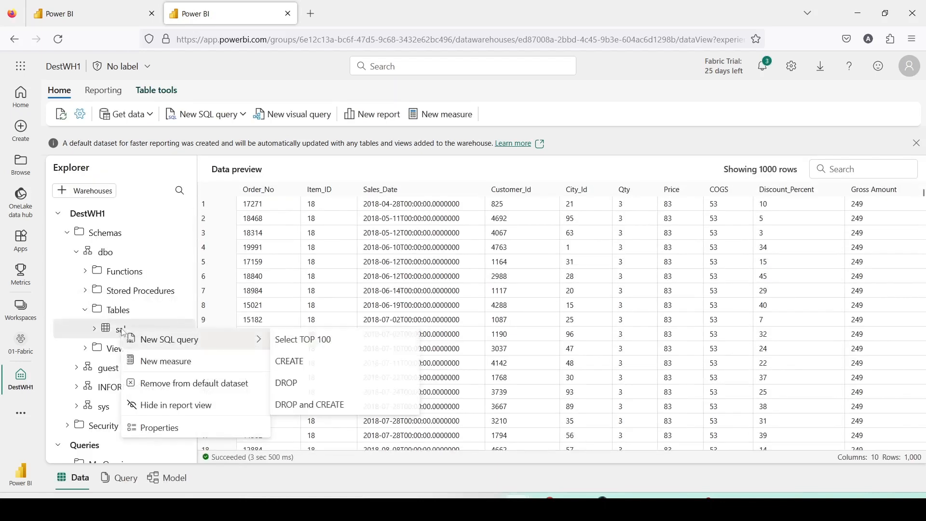
left_click(295, 341)
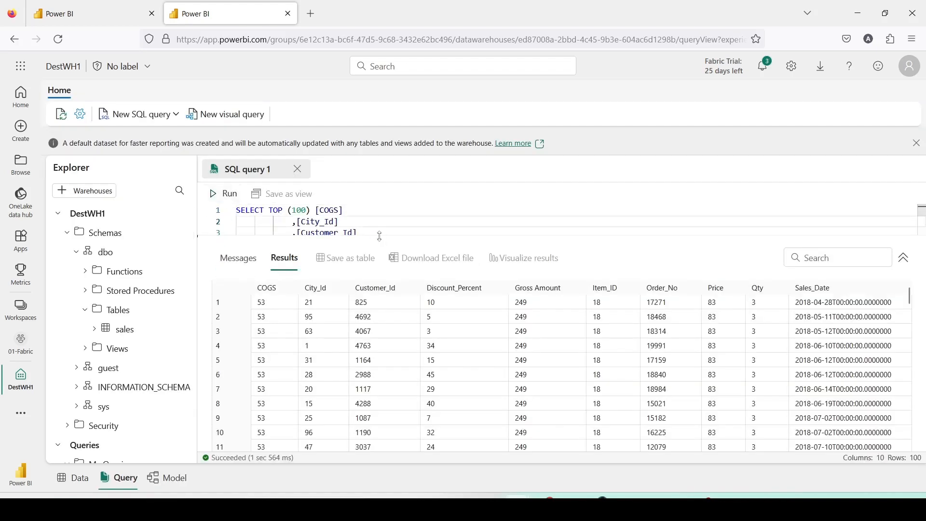
left_click_drag(379, 234, 389, 358)
left_click_drag(368, 325, 223, 215)
key("ctrl+c")
Paste the sales query into a new SQL query in the Dest1Lake SQL endpoint and remove TOP (100)
key("ctrl+Page_Up")
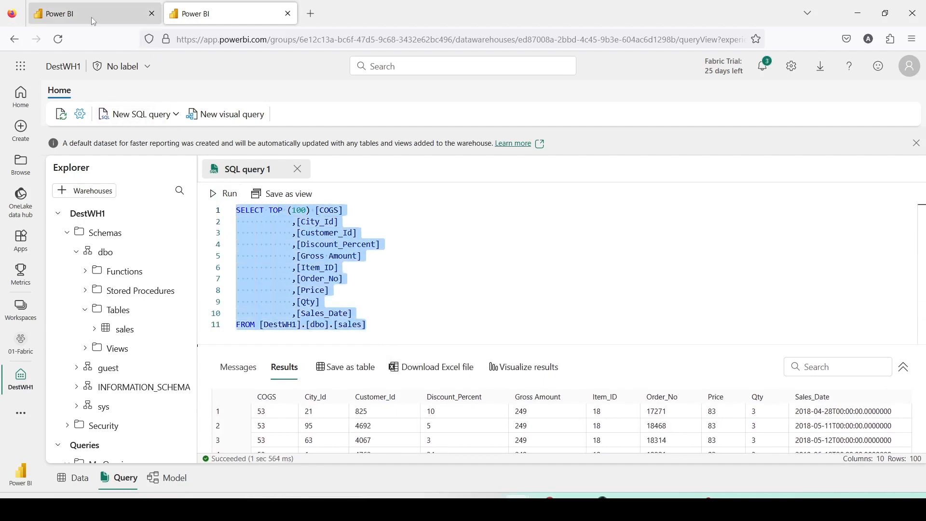
left_click(129, 115)
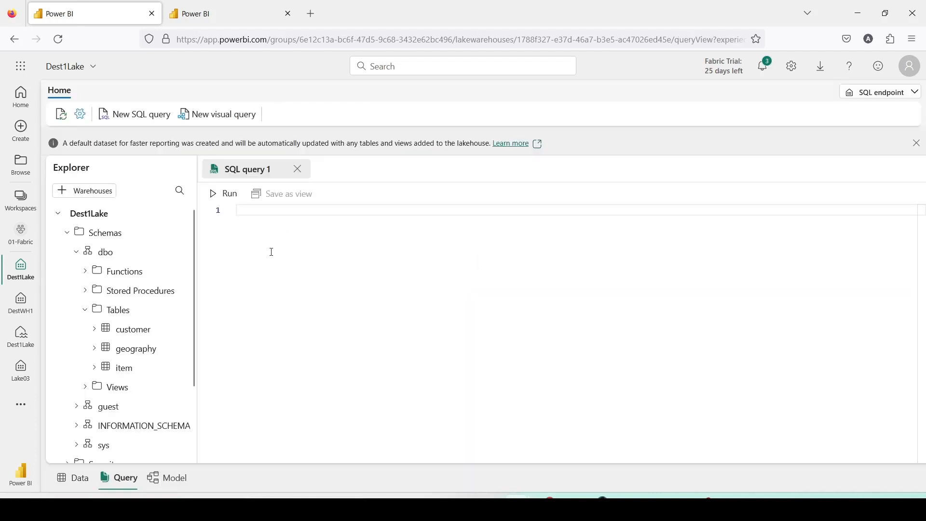
key("ctrl+v")
left_click_drag(268, 213, 308, 212)
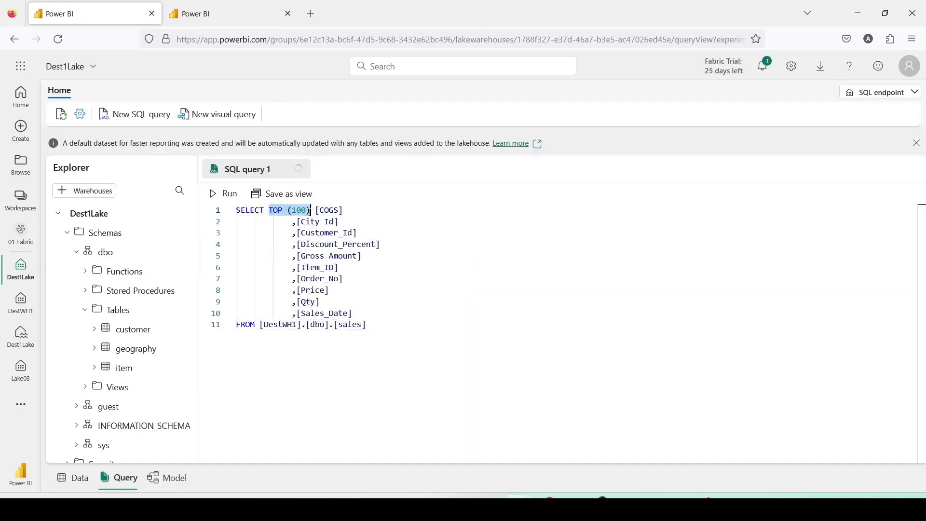
key("Delete")
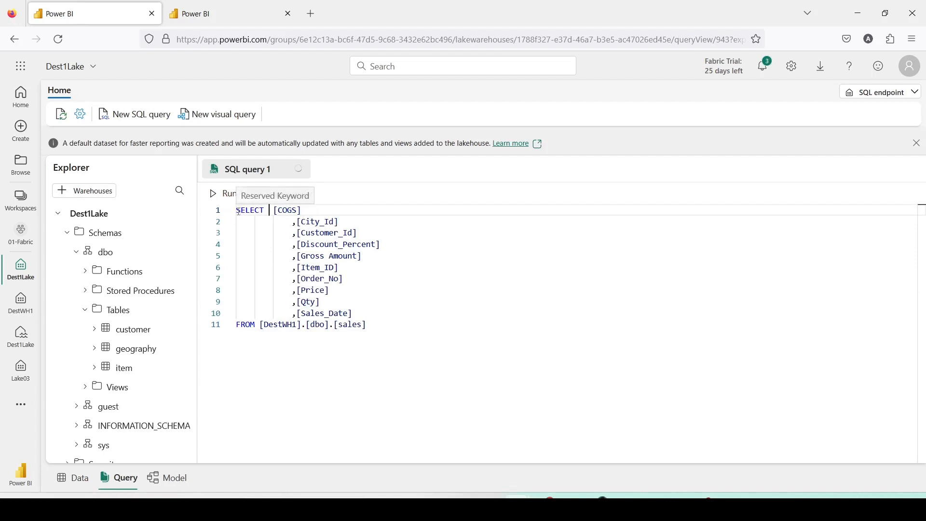
Insert a new first line reading "create view" above the SELECT statement
left_click(237, 212)
key("Return")
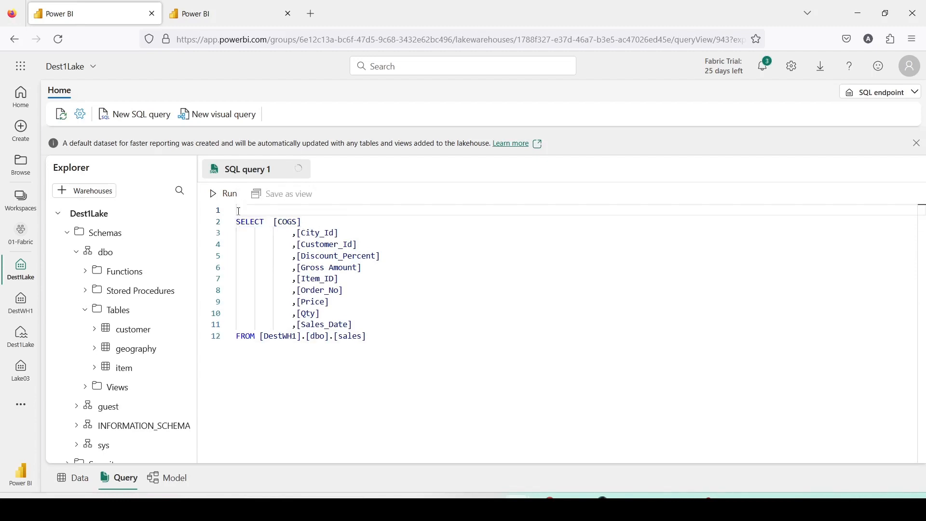
type("create view")
Generate a Select TOP 100 query for the lakehouse customer table, enlarge the editor, and copy [Dest1Lake].[dbo].[customer] from its FROM clause
right_click(133, 329)
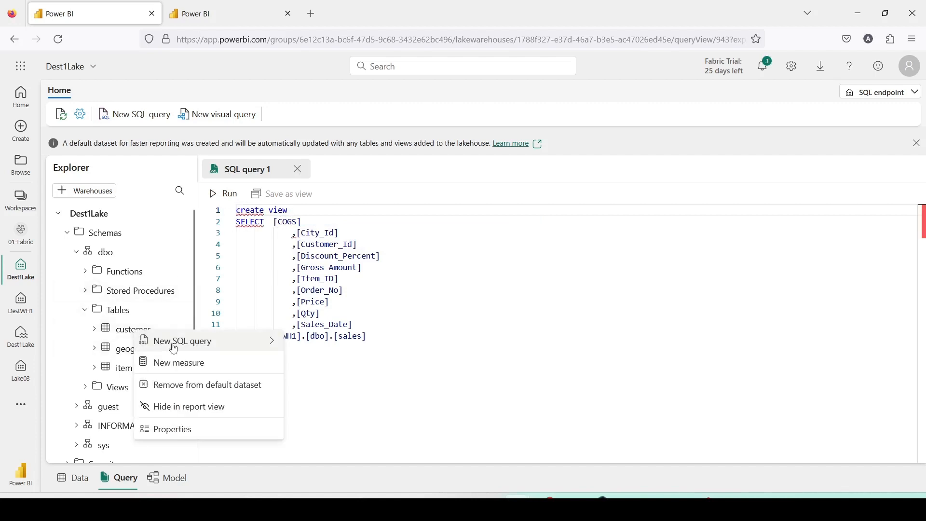
mouse_move(174, 348)
left_click(306, 343)
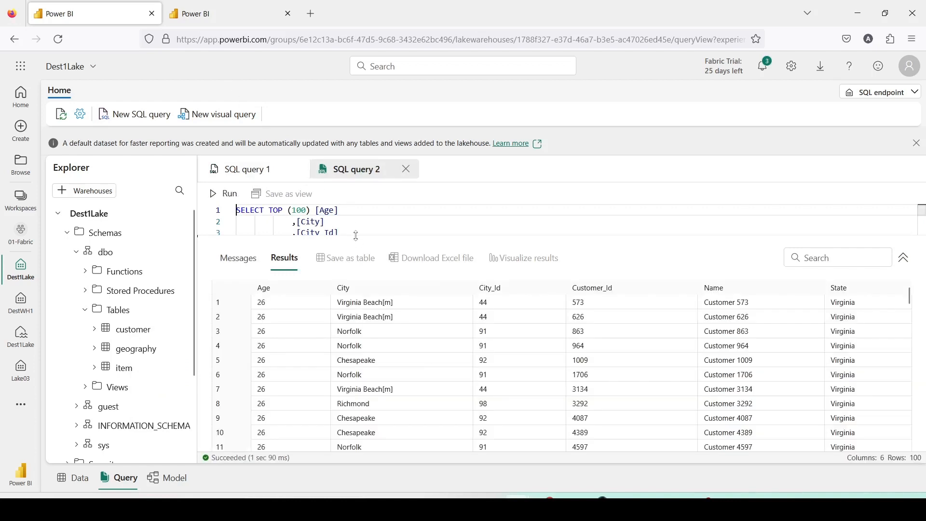
left_click_drag(356, 236, 358, 344)
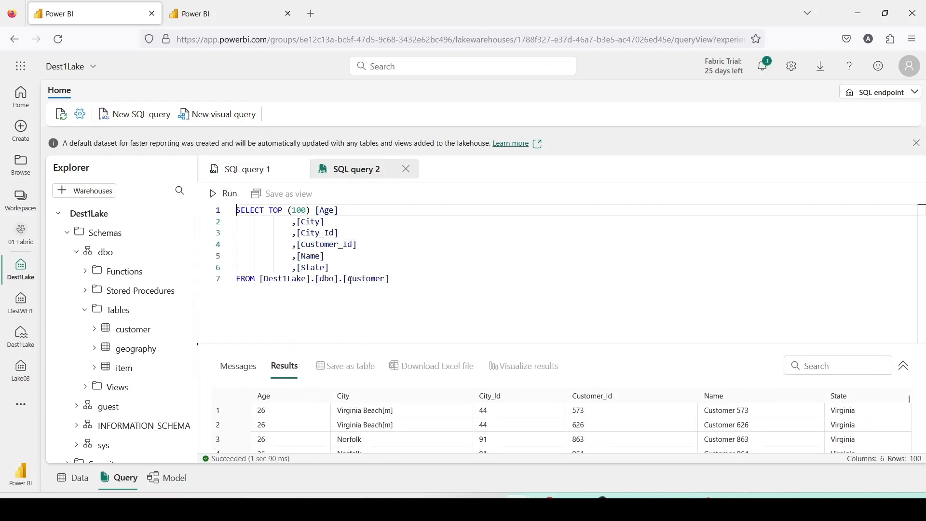
left_click_drag(408, 281, 262, 282)
key("ctrl+c")
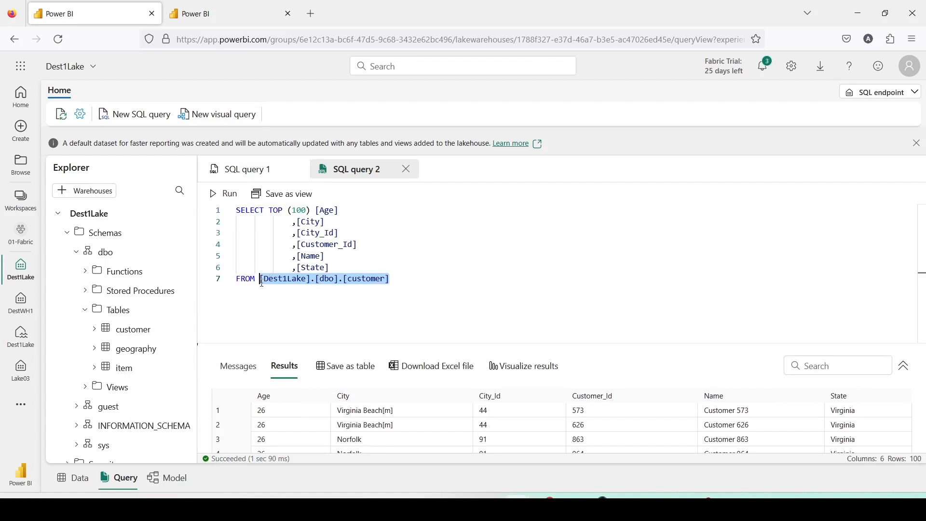
Complete the create view line in SQL query 1 with the copied table path, replacing customer with sales_wh, followed by "as"
left_click(242, 169)
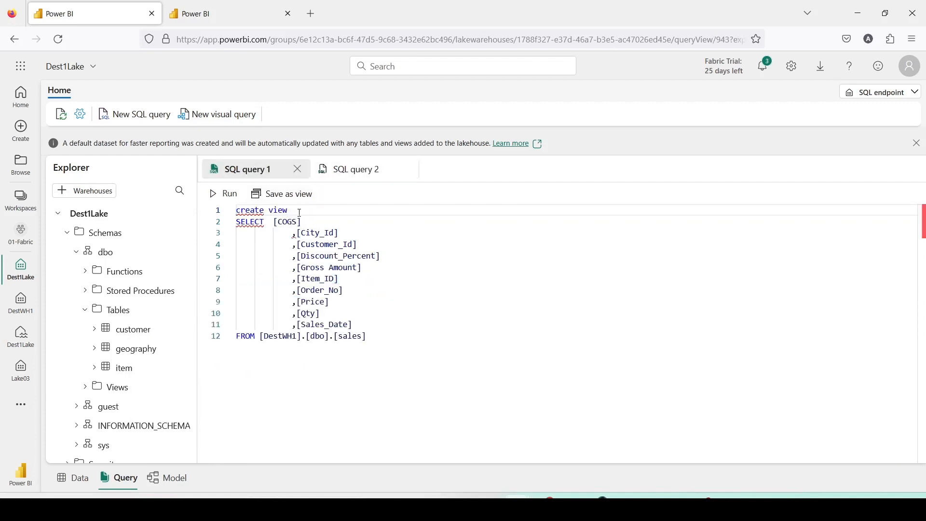
left_click(299, 212)
key("ctrl+v")
double_click(392, 211)
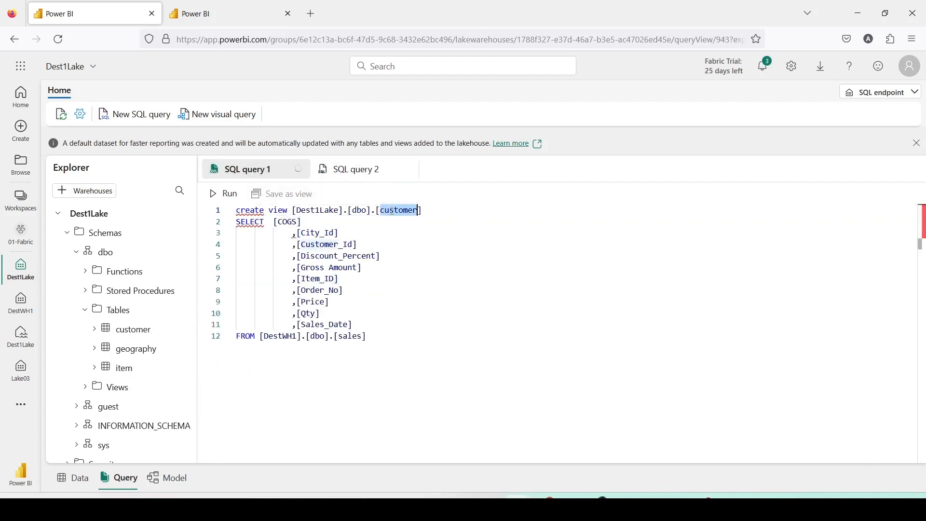
type("sales_")
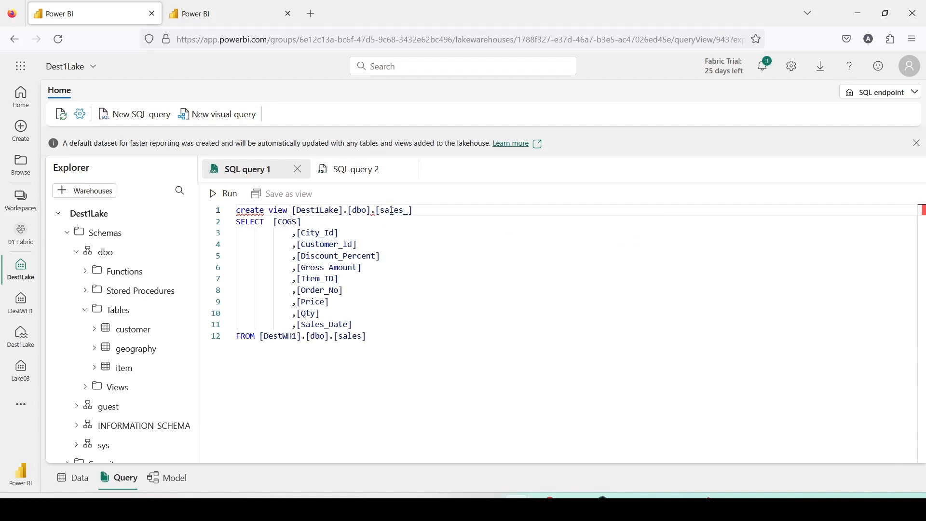
type("wh")
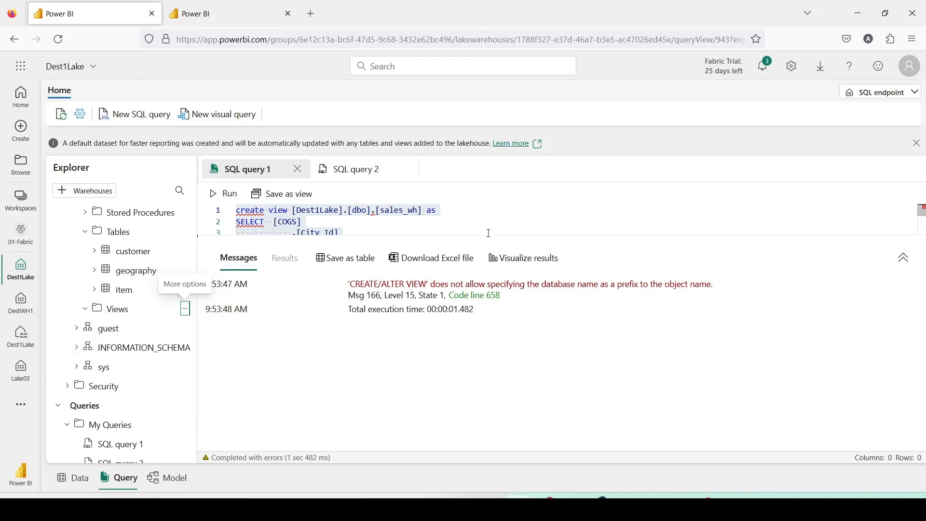
Remove the [Dest1Lake] prefix so the view is named [dbo].[sales_wh], and run the whole create view statement
left_click(375, 224)
key("ctrl+a")
left_click_drag(347, 210, 297, 211)
key("BackSpace")
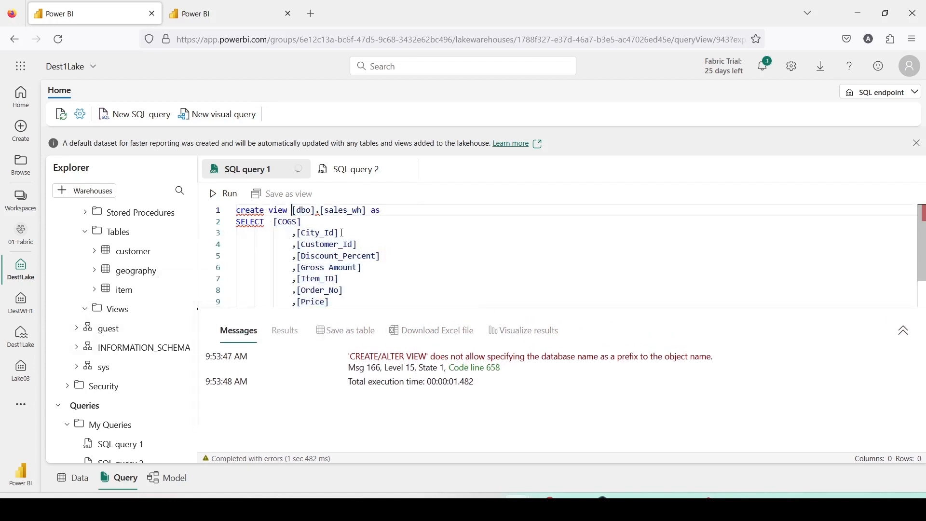
key("ctrl+a")
left_click(223, 194)
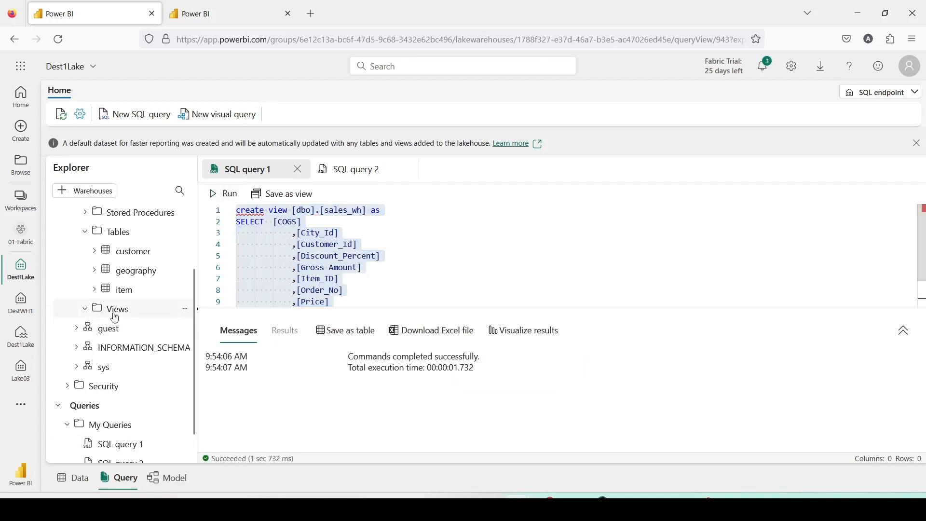
Refresh the lakehouse Views folder and open the data preview of the sales_wh view
left_click(186, 310)
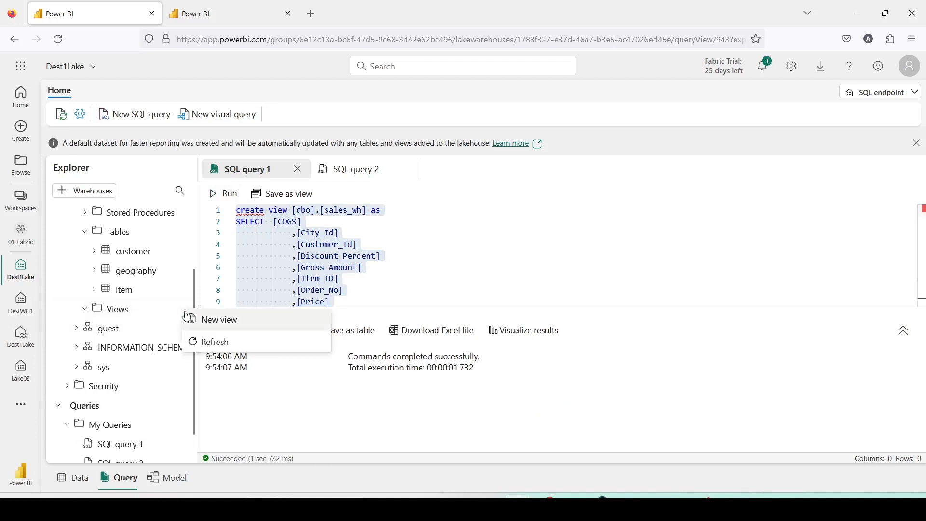
left_click(212, 342)
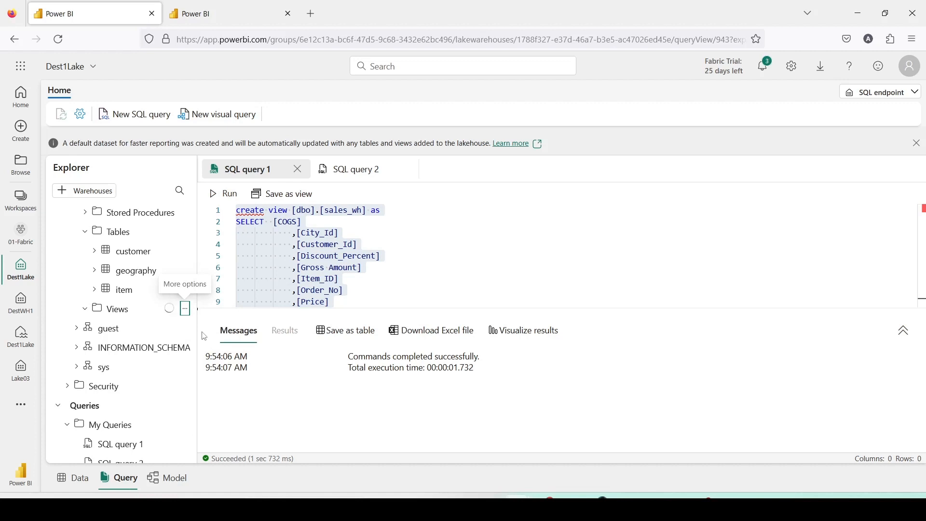
left_click(137, 328)
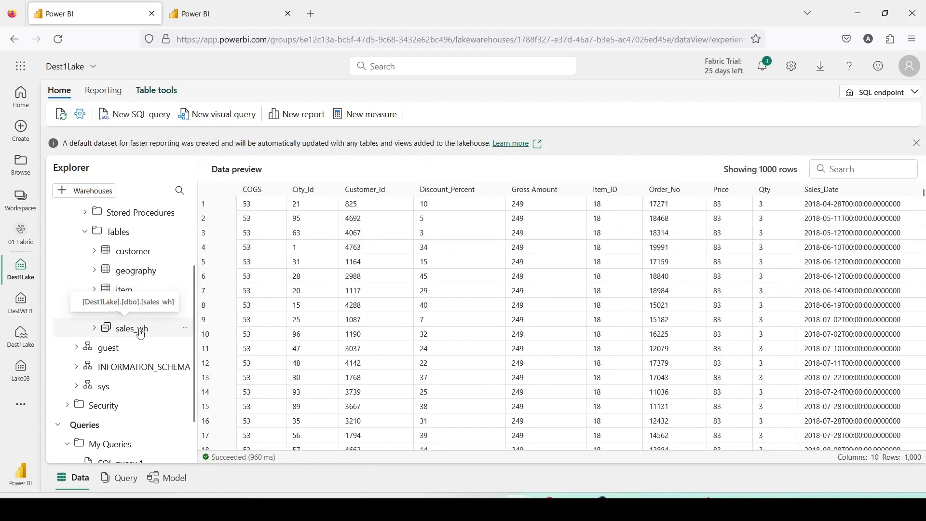
Generate a Select TOP 100 query for sales_wh, replace TOP and the column list with count(*), run it, and view the result
right_click(141, 334)
mouse_move(273, 345)
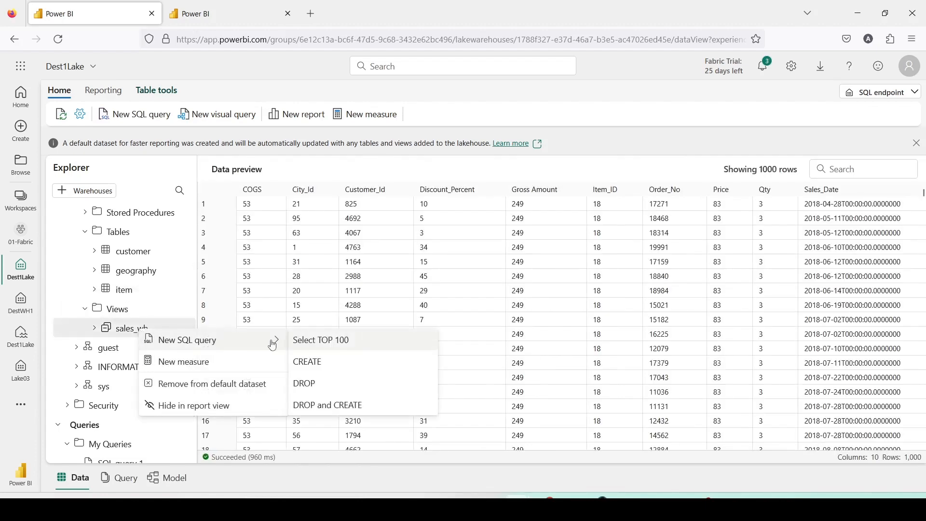
left_click(313, 340)
left_click_drag(269, 217, 363, 221)
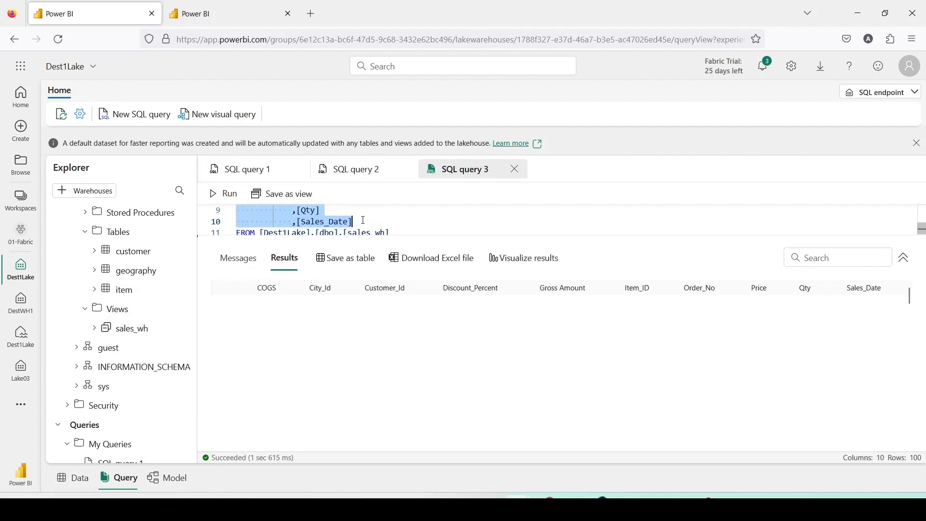
type("count(*")
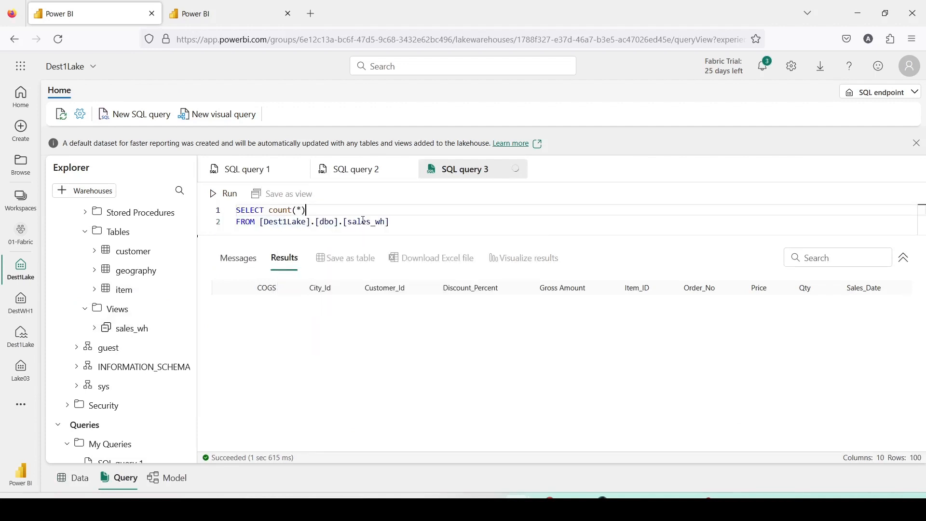
key("ctrl+a")
left_click(209, 202)
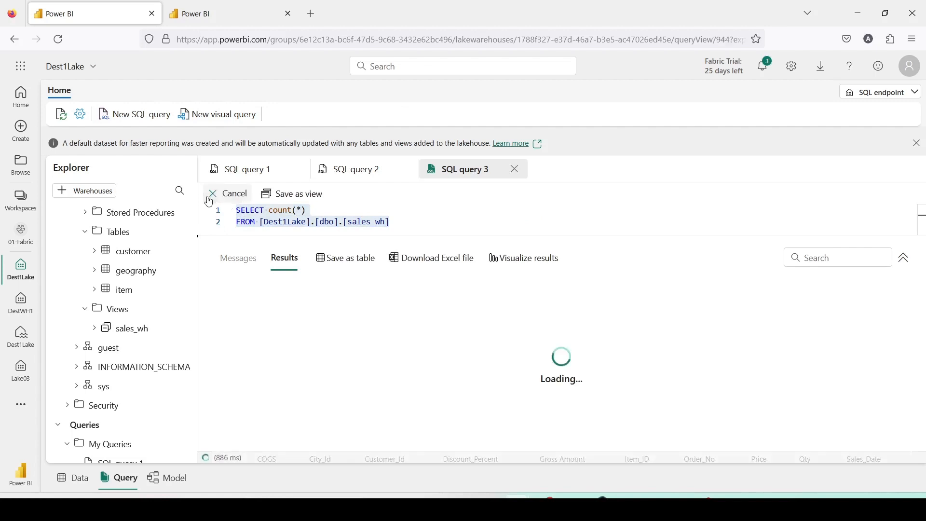
left_click(375, 172)
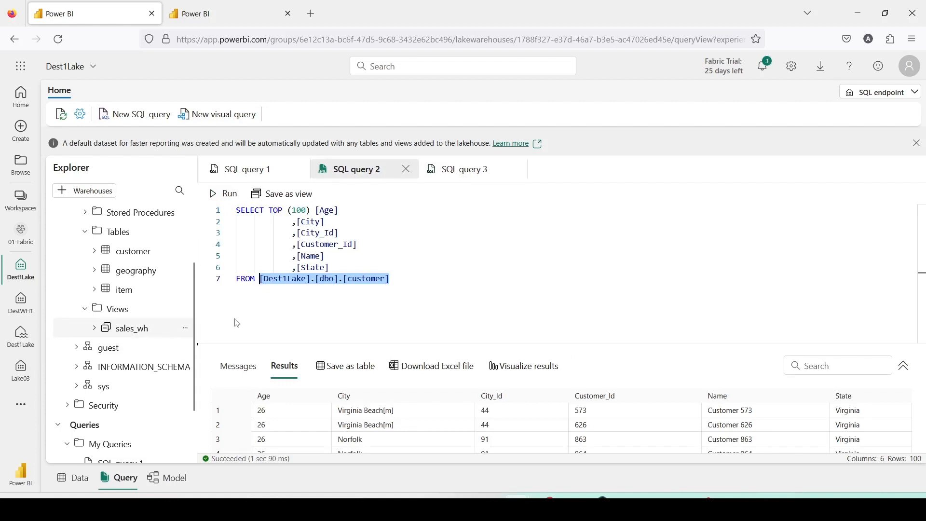
left_click(426, 299)
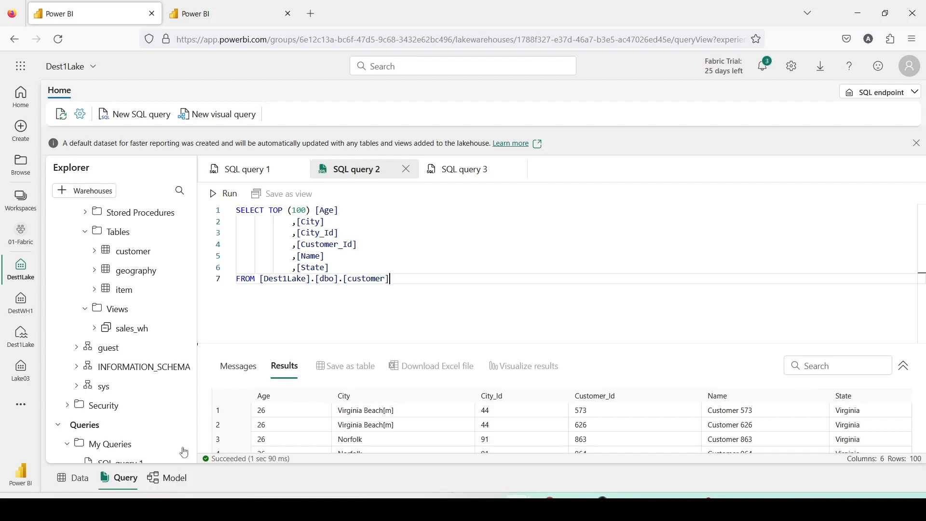
left_click(447, 179)
Return to SQL query 1 and copy the view name [dbo].[sales_wh] with its create view text
left_click(270, 170)
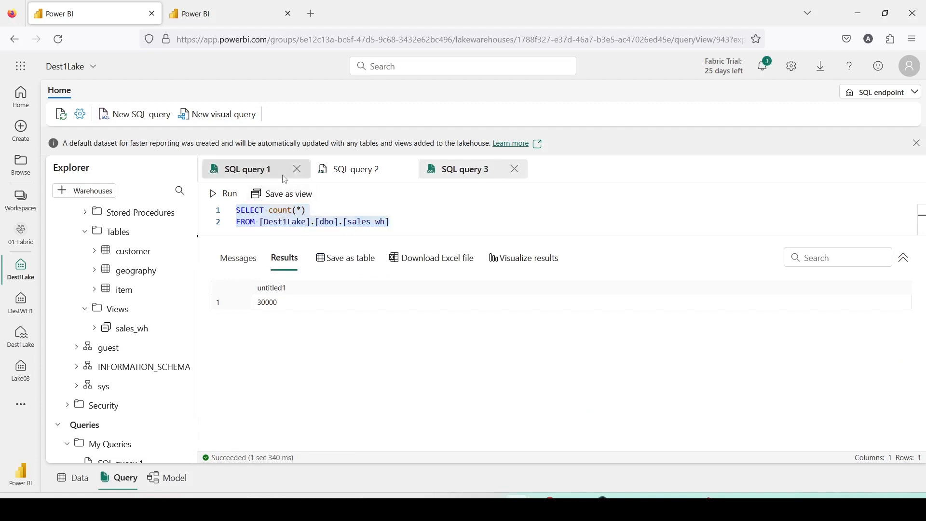
double_click(258, 210)
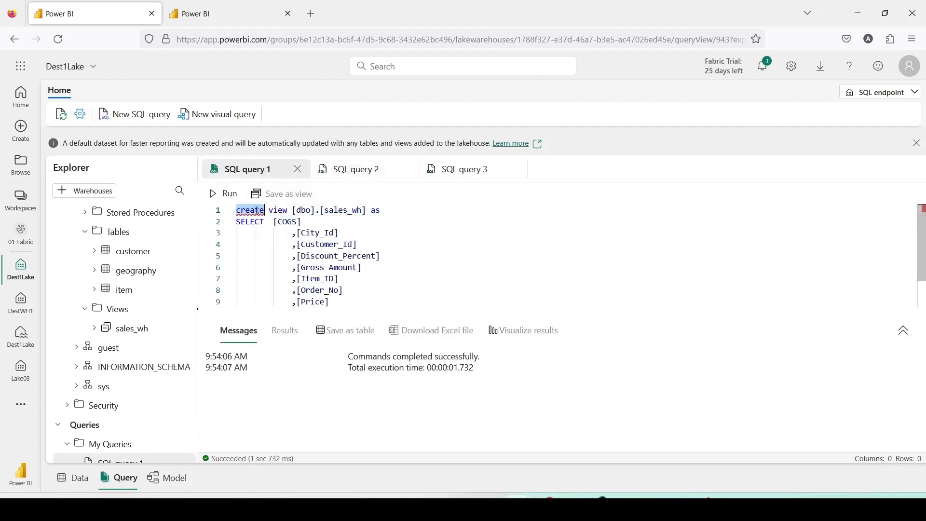
left_click_drag(368, 210, 207, 214)
key("ctrl+c")
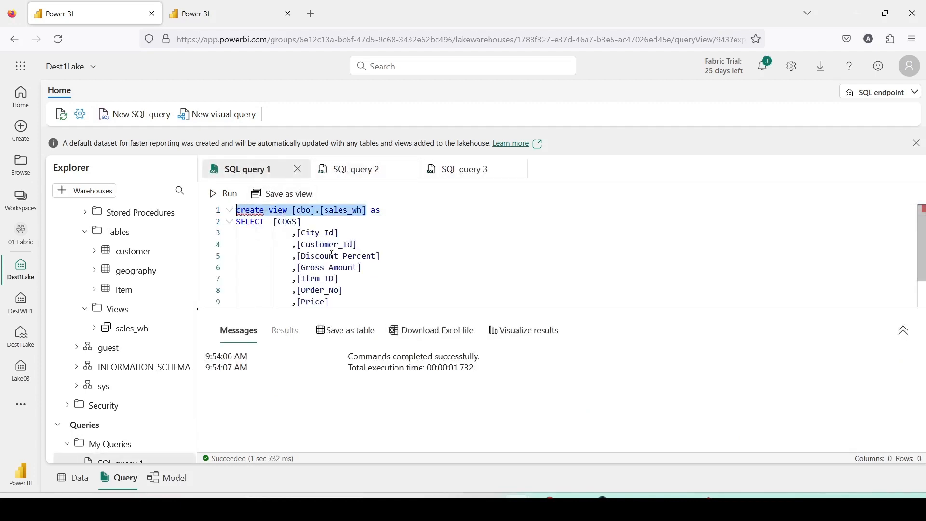
Add the statement "drop view [dbo].[sales_wh]" below the SELECT query and run only that statement
scroll(332, 270, "down", 2)
left_click(381, 307)
key("Return")
key("Return")
key("Return")
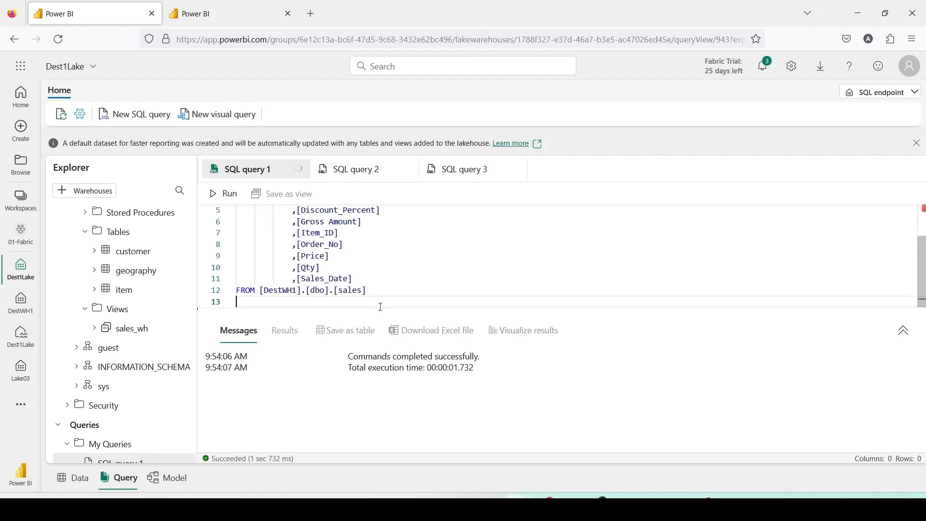
type("drop ")
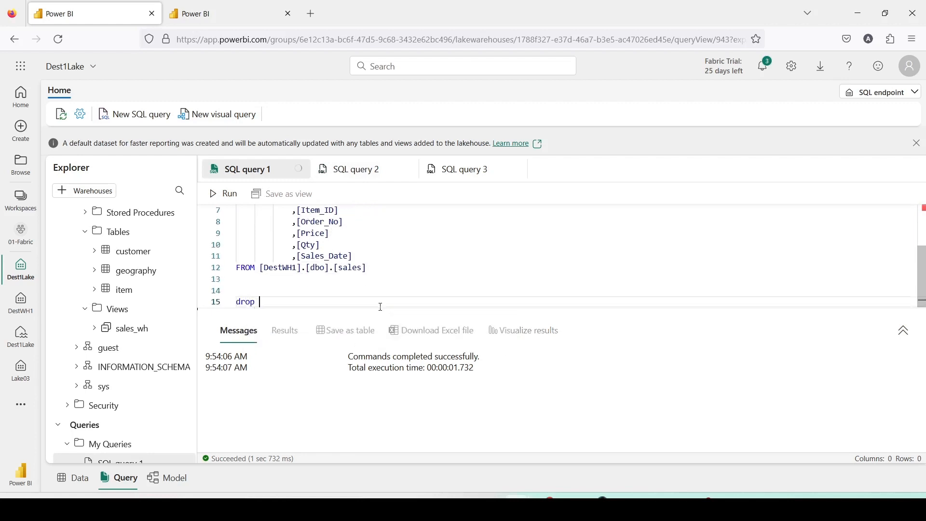
type("view")
key("ctrl+v")
left_click_drag(282, 302, 236, 302)
key("BackSpace")
left_click(214, 195)
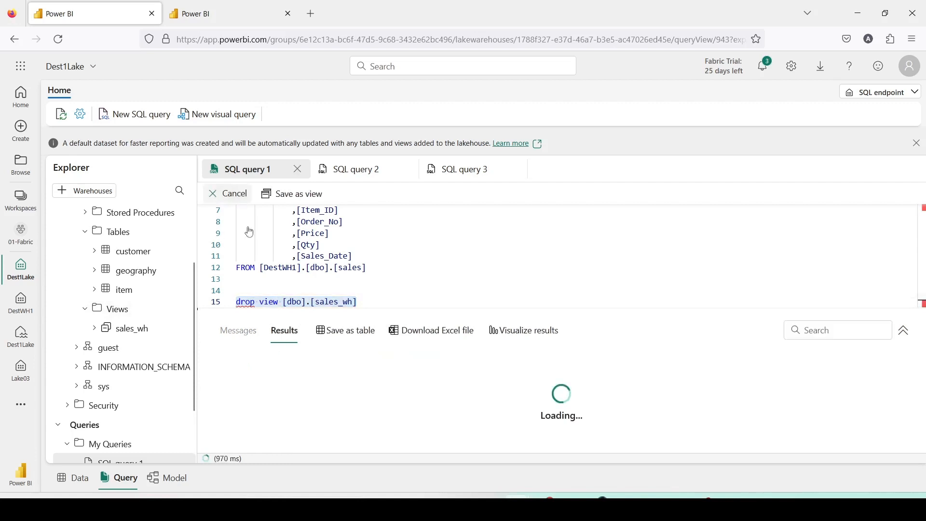
Delete the drop view statement from the end of SQL query 1
left_click(378, 290)
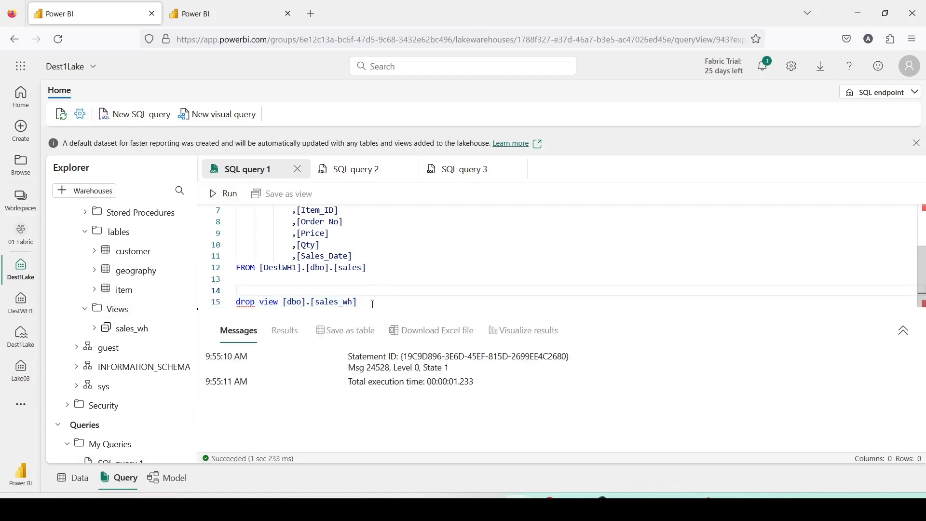
left_click_drag(373, 305, 206, 304)
key("BackSpace")
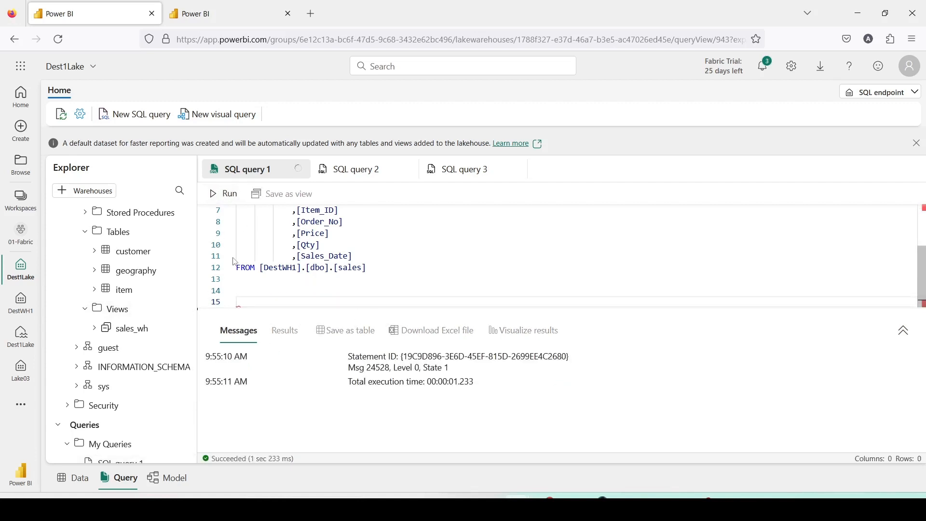
Add a second [Gross Amount] column on a new line after [Sales_Date] in the view's SELECT list
scroll(322, 257, "up", 1)
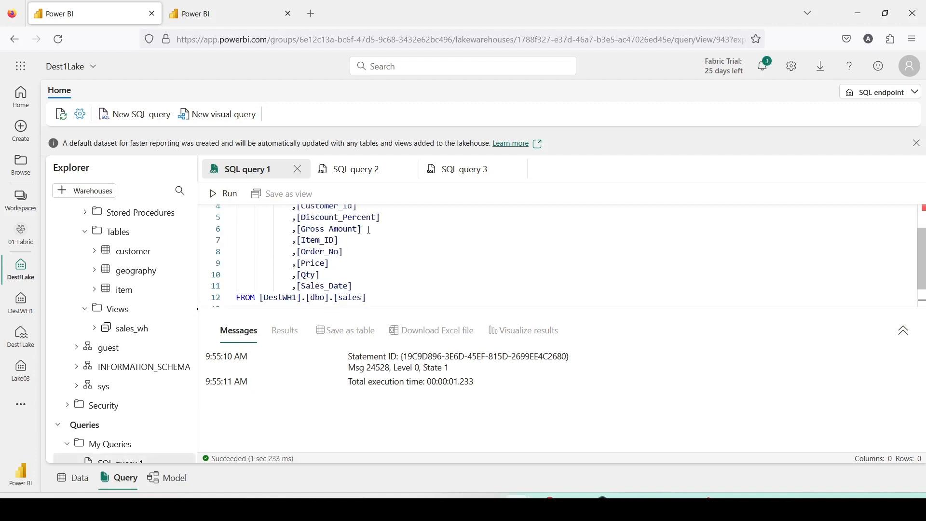
left_click_drag(361, 228, 288, 228)
key("ctrl+c")
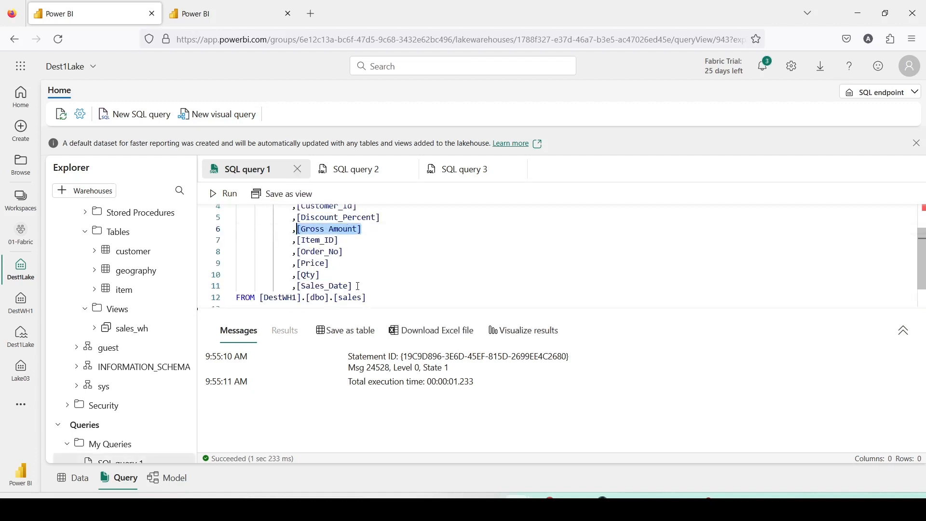
left_click(358, 286)
key("Return")
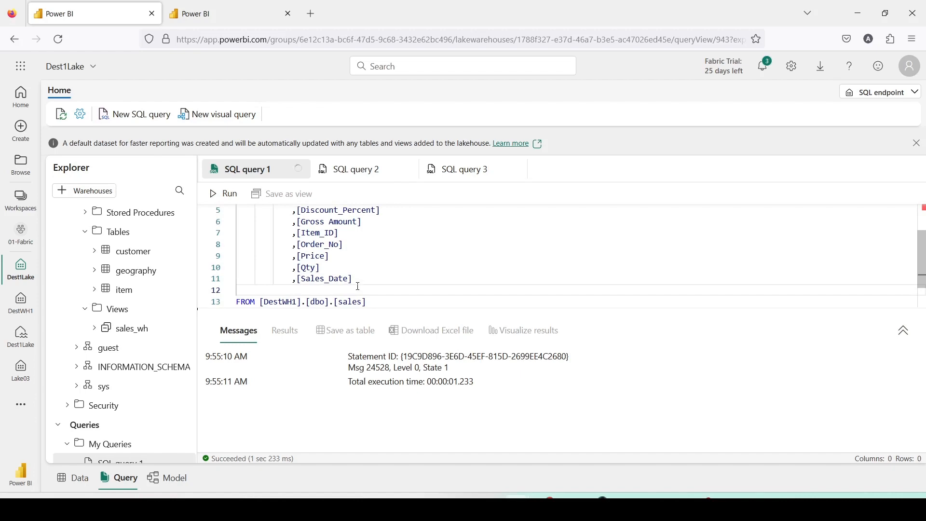
key("ctrl+v")
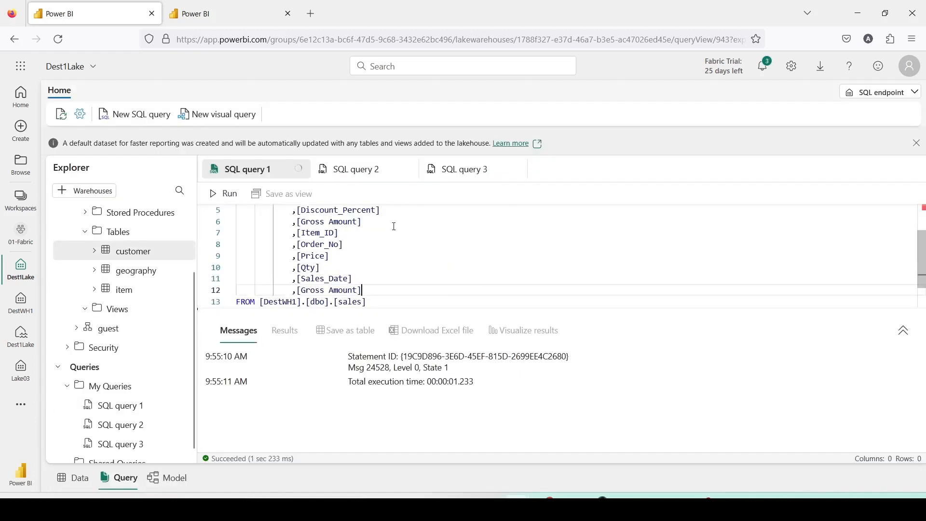
Turn the added column into the expression [Gross Amount]*[Discount_Percent]/100 with the alias discount
left_click(386, 210)
left_click_drag(296, 211, 385, 256)
key("ctrl+c")
scroll(373, 270, "down", 1)
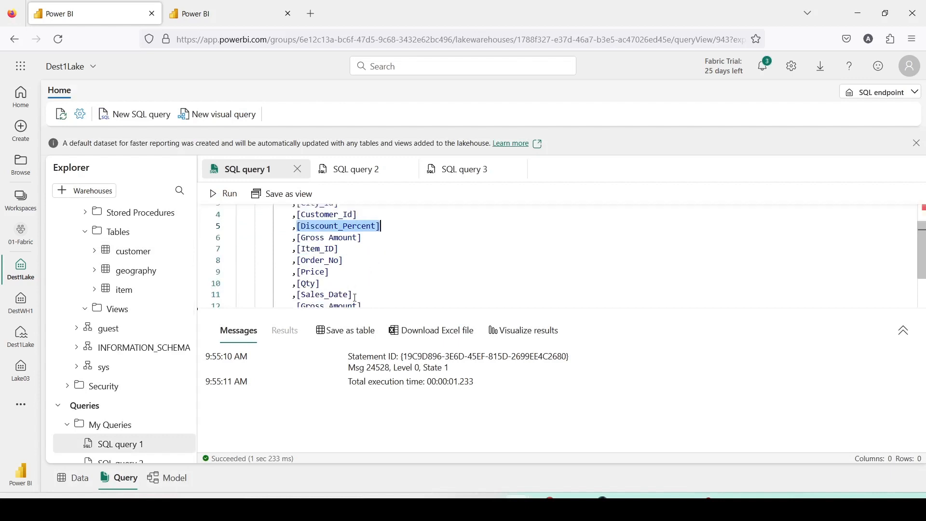
scroll(355, 297, "down", 1)
left_click(368, 274)
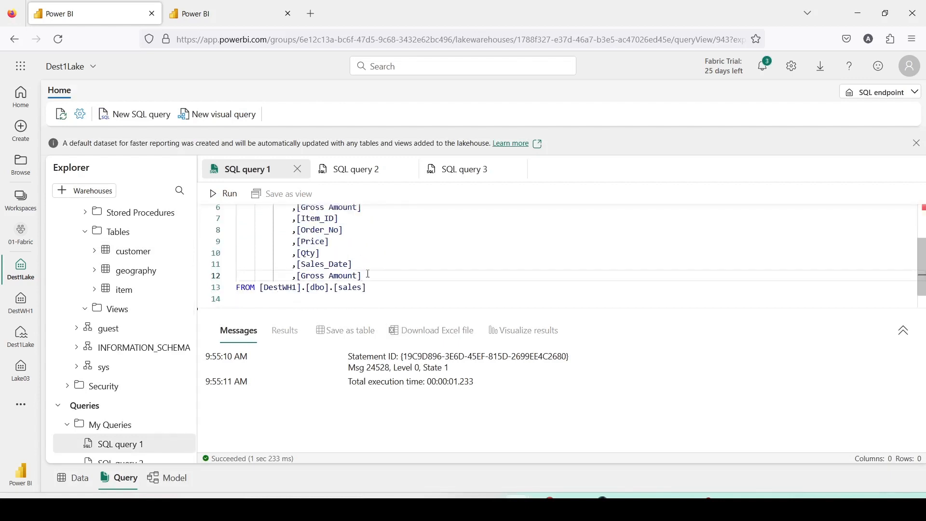
type("*")
key("ctrl+v")
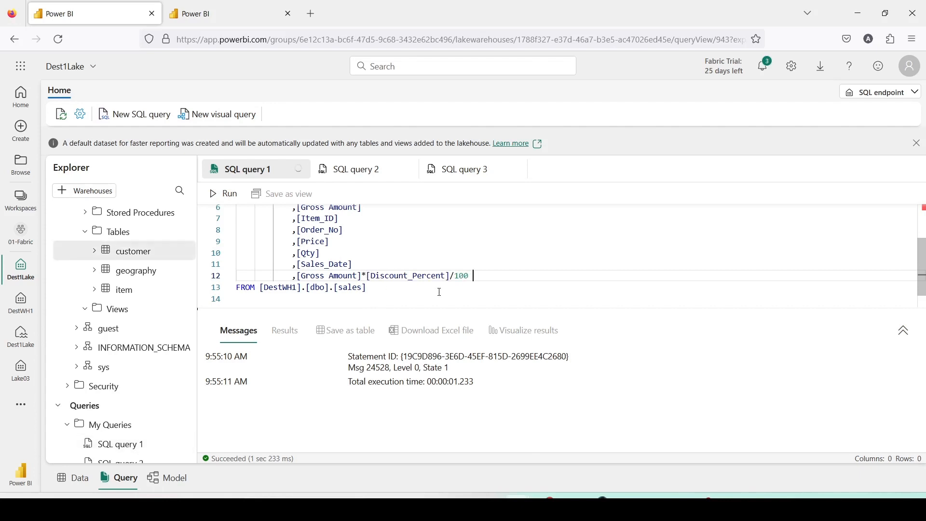
type("/100 discount")
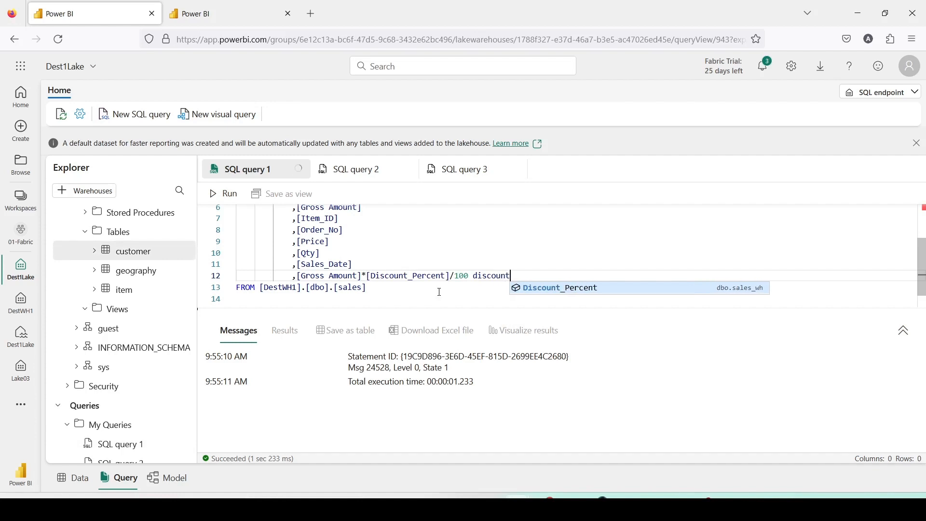
type("_amount")
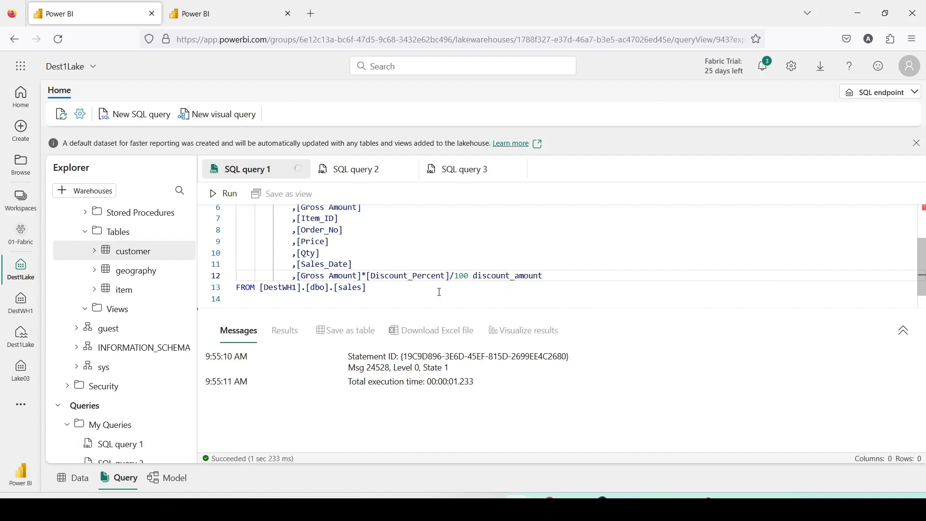
Complete the calculated column's alias as discount_amount and run the entire SQL query 1 to create the view
key("ctrl+a")
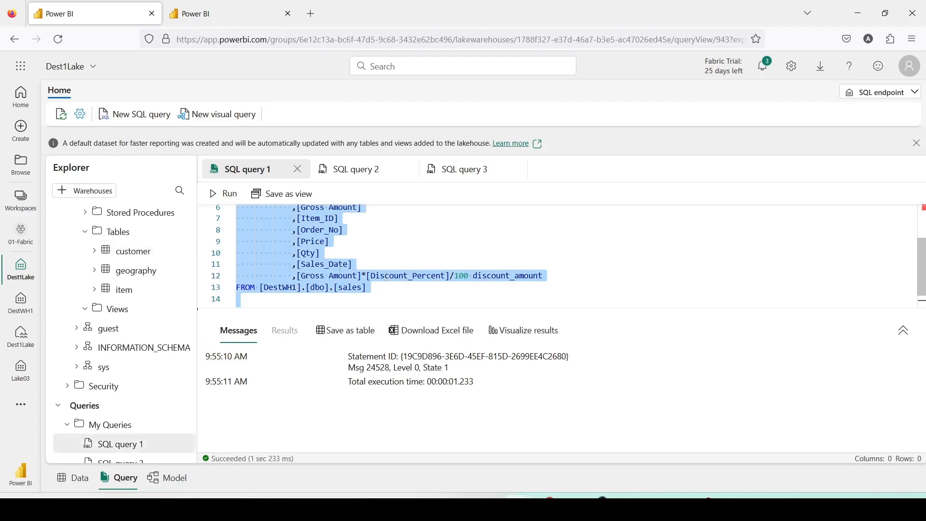
left_click(227, 196)
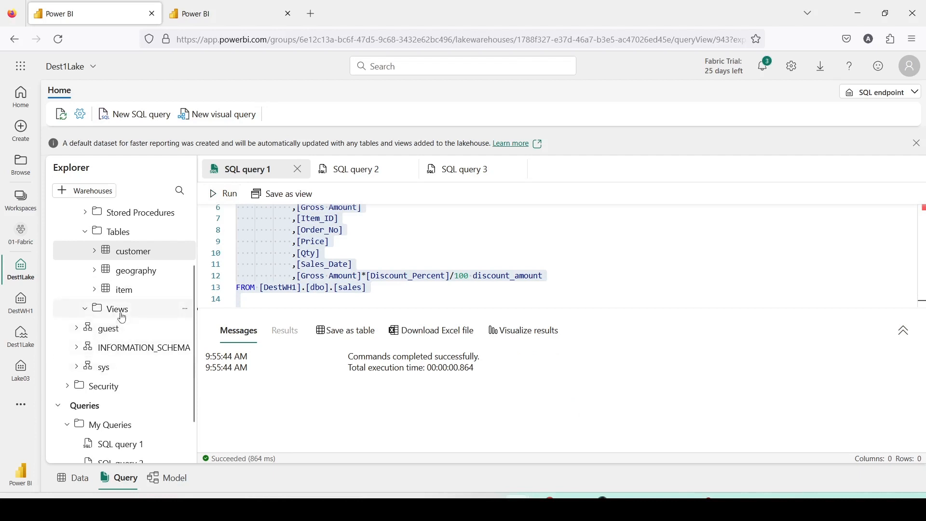
Refresh the Views folder of Dest1Lake and preview the data of the sales_wh view
left_click(185, 309)
left_click(208, 344)
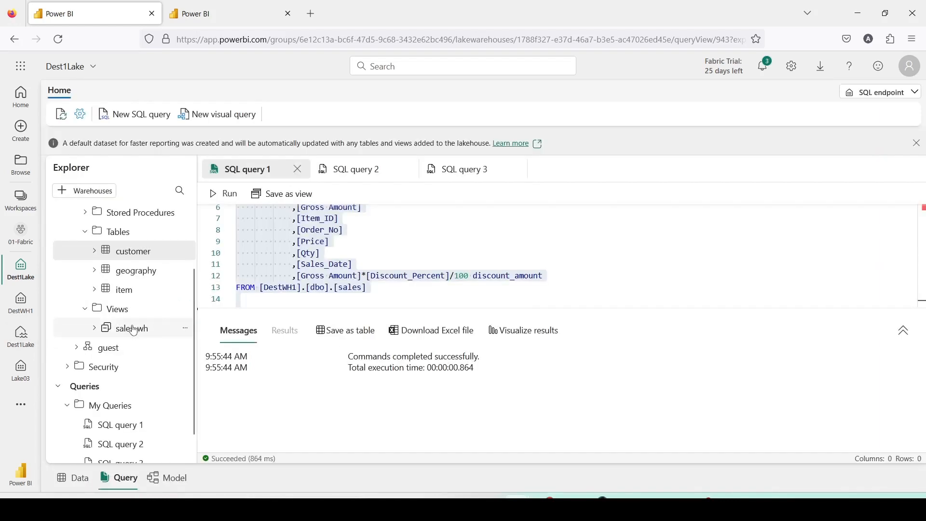
left_click(134, 329)
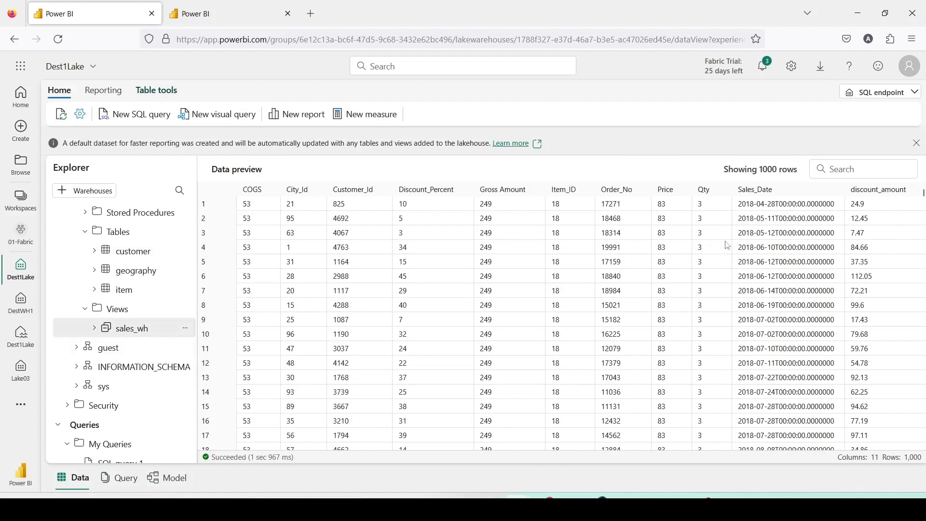
Open the model diagram and arrange sales_wh between customer and item, with geography below customer
left_click(167, 482)
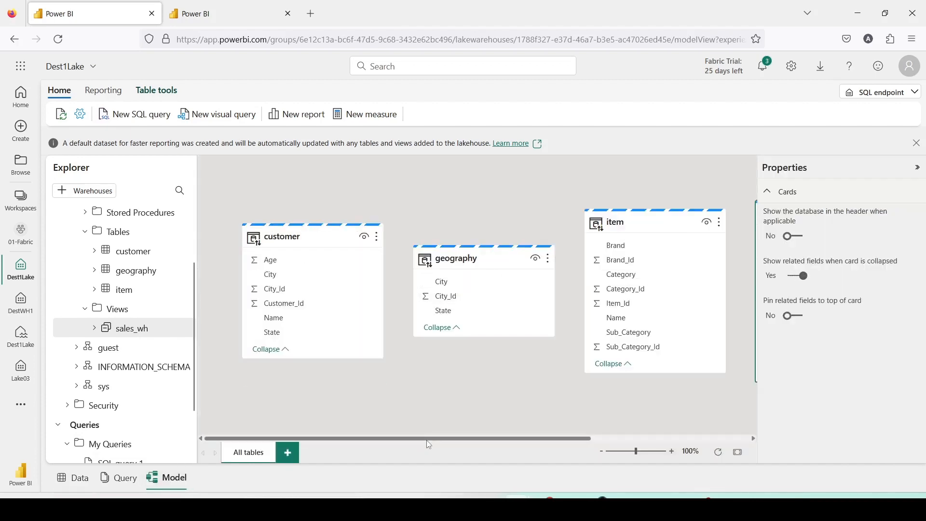
left_click_drag(430, 439, 606, 441)
left_click_drag(606, 213, 403, 204)
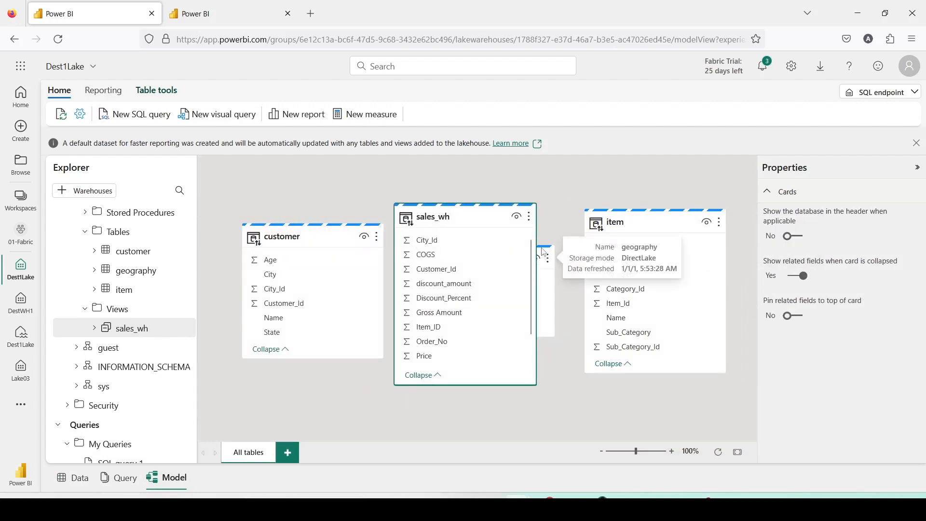
left_click_drag(545, 268, 375, 393)
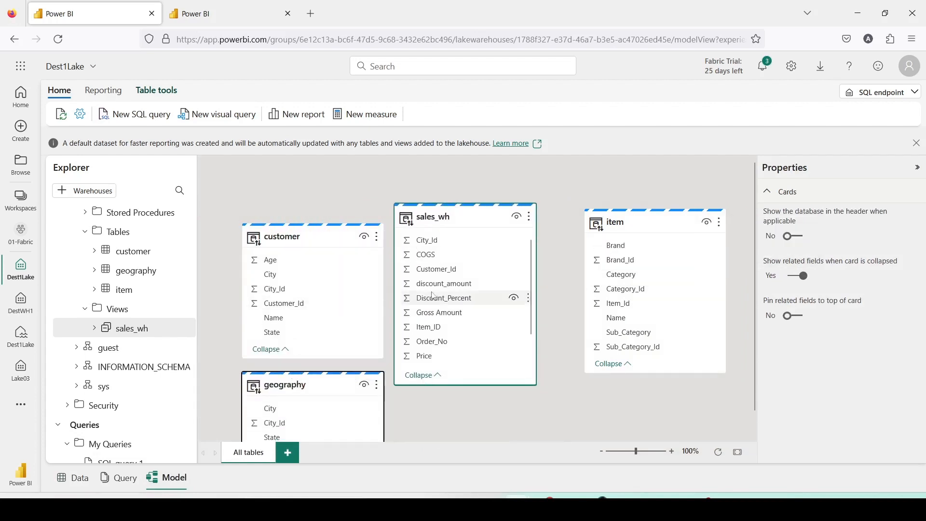
Create active many-to-one relationships with single cross filter direction from sales_wh to customer on Customer_Id and to geography on City_Id
left_click_drag(430, 269, 275, 308)
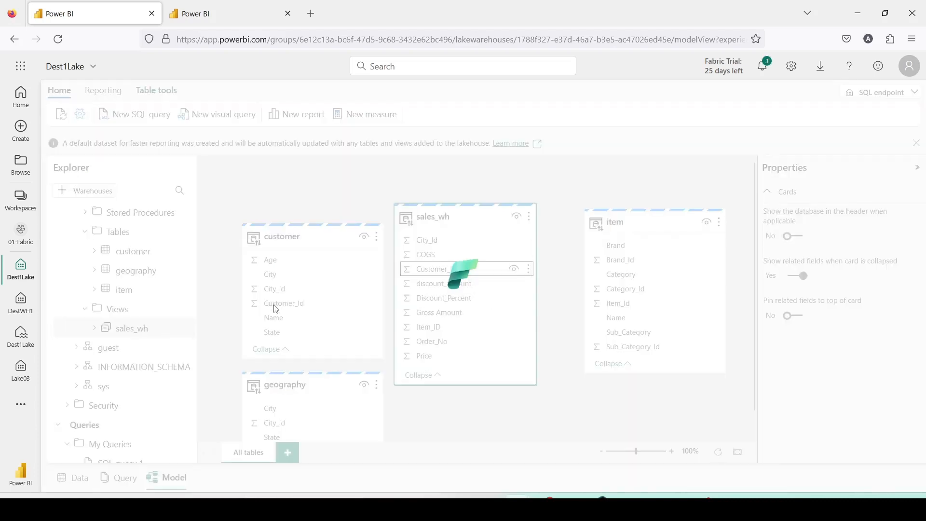
left_click(592, 428)
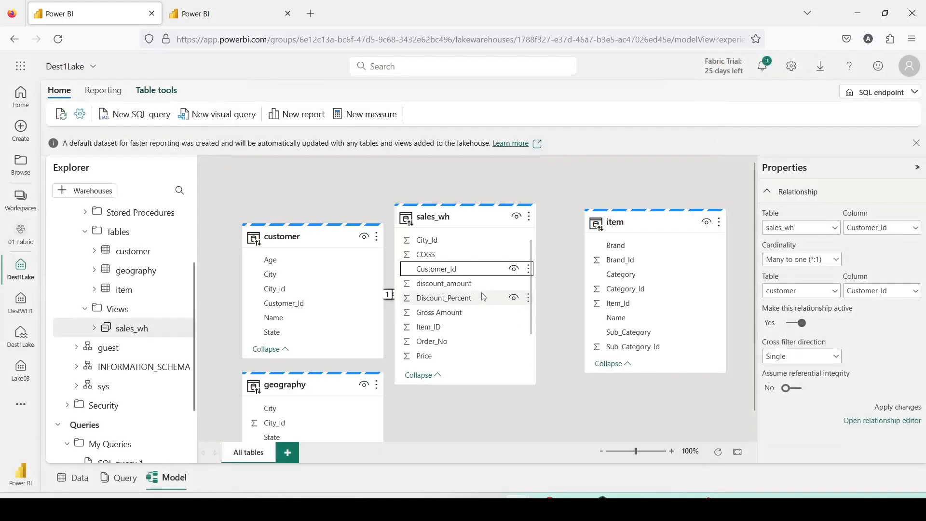
left_click_drag(435, 248, 279, 404)
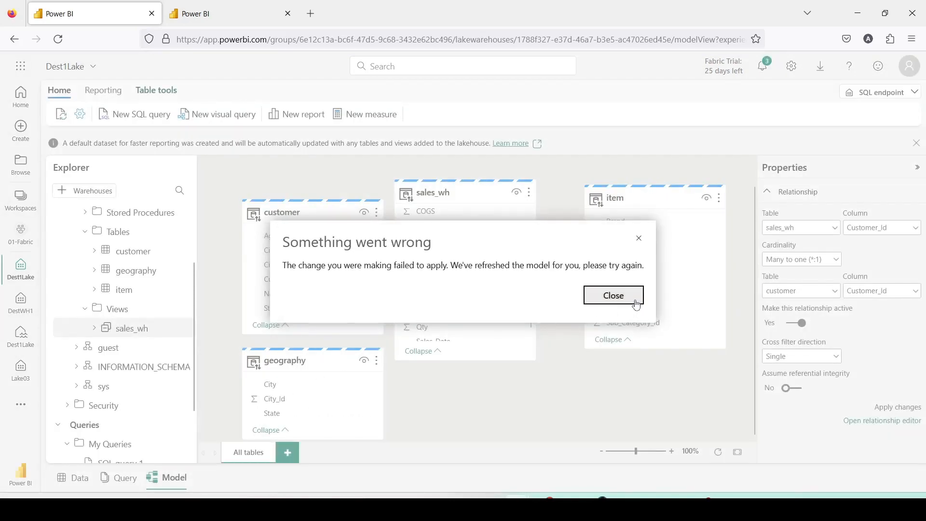
left_click(634, 303)
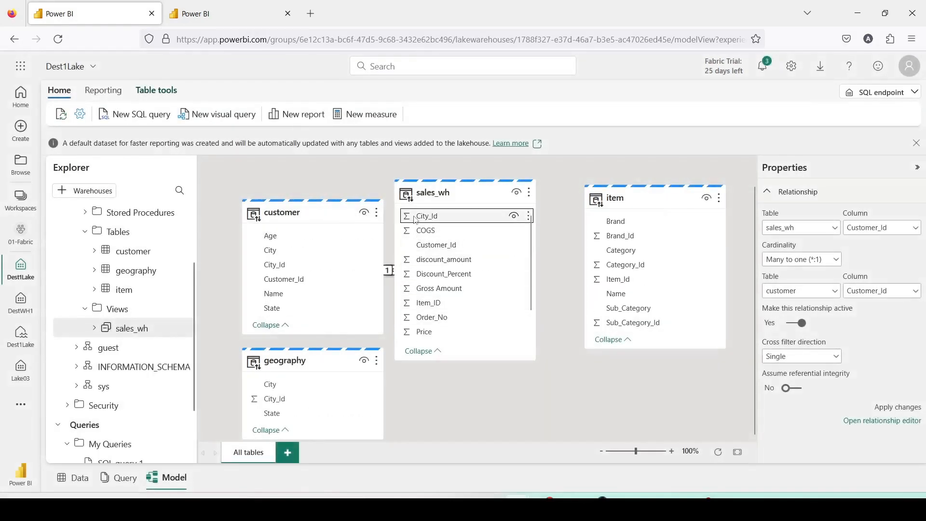
left_click_drag(425, 213, 269, 397)
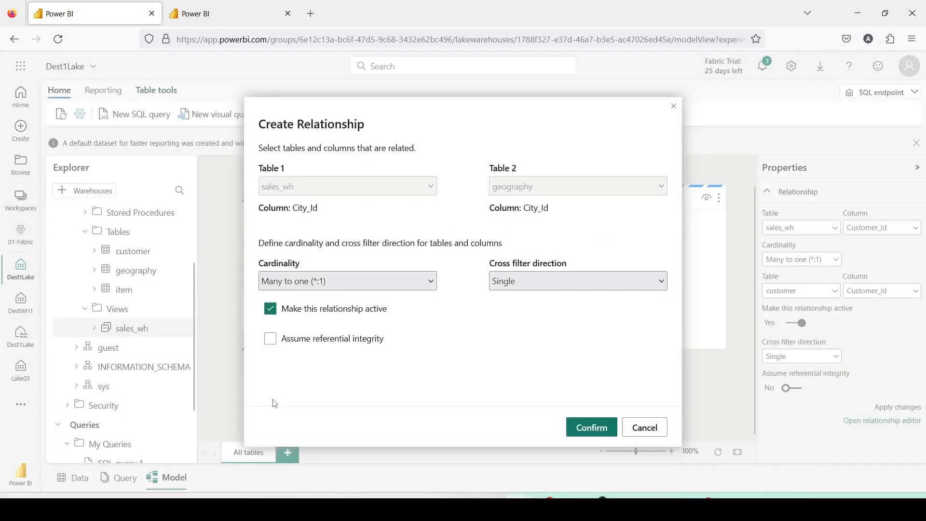
left_click(585, 427)
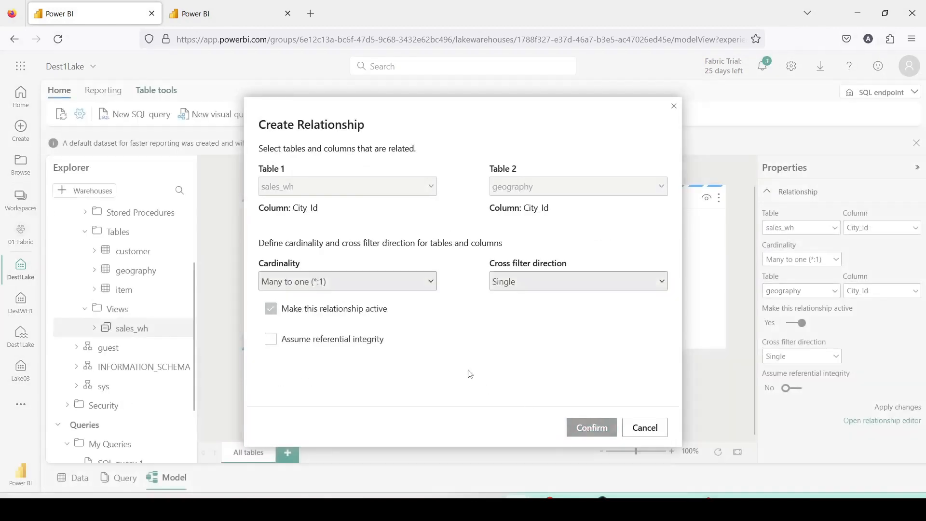
Move the customer card up, hide the properties, and shift the item and sales_wh cards away from customer and geography
left_click_drag(326, 216, 327, 194)
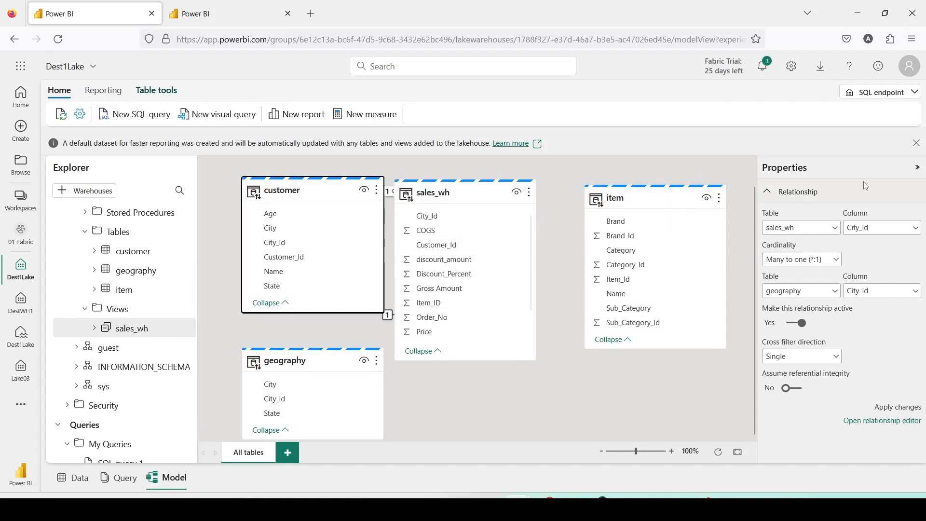
left_click(918, 168)
left_click_drag(648, 201, 717, 208)
left_click_drag(469, 200, 537, 206)
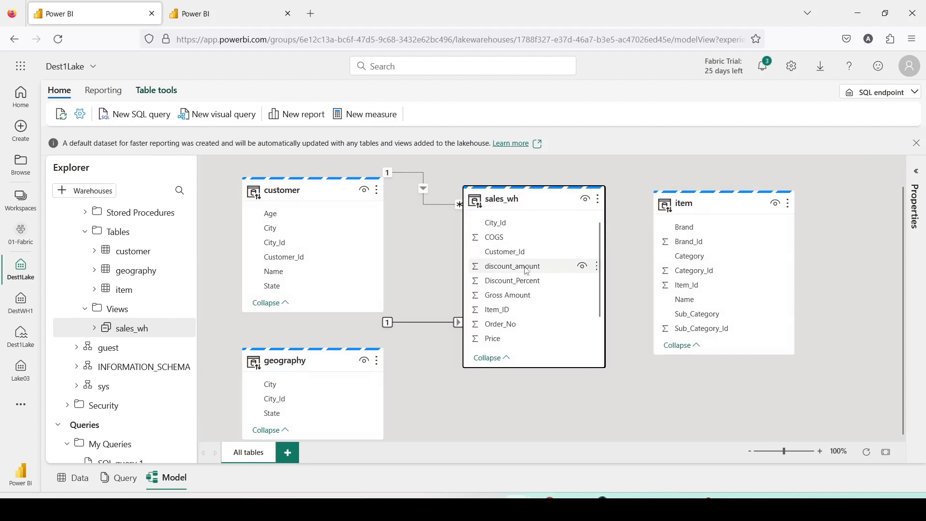
Create a many-to-one relationship from Item_ID in sales_wh to Item_Id in item, and shift the sales_wh card slightly towards customer
scroll(527, 271, "down", 1)
left_click_drag(501, 284, 693, 291)
left_click(614, 296)
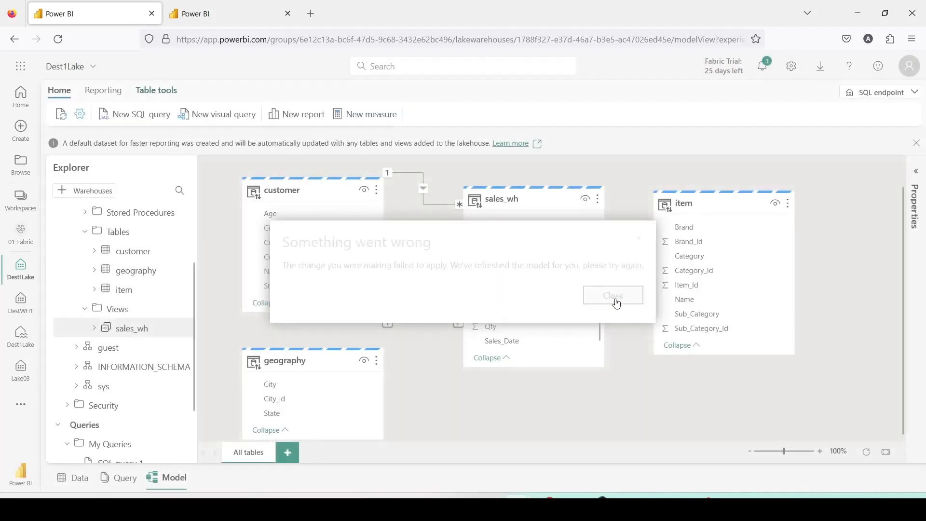
left_click_drag(548, 286, 689, 285)
left_click(610, 295)
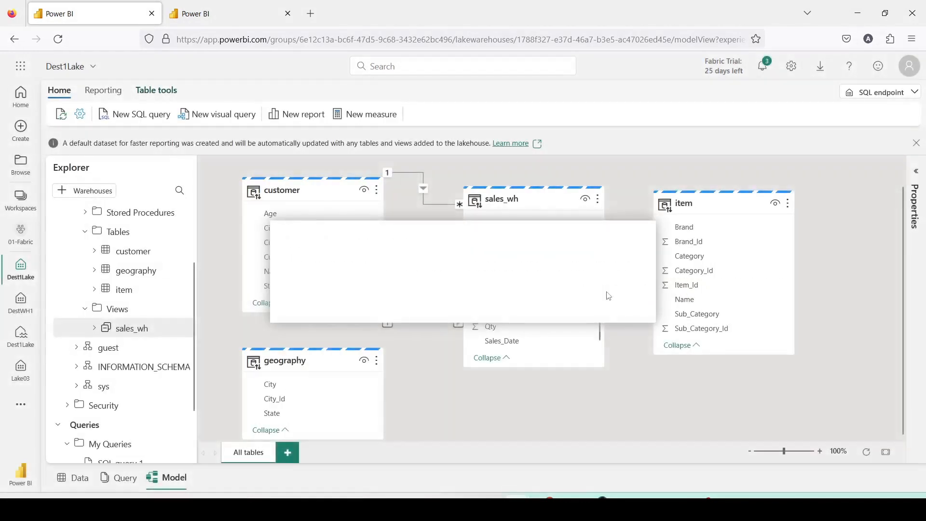
left_click_drag(524, 285, 683, 289)
left_click(592, 433)
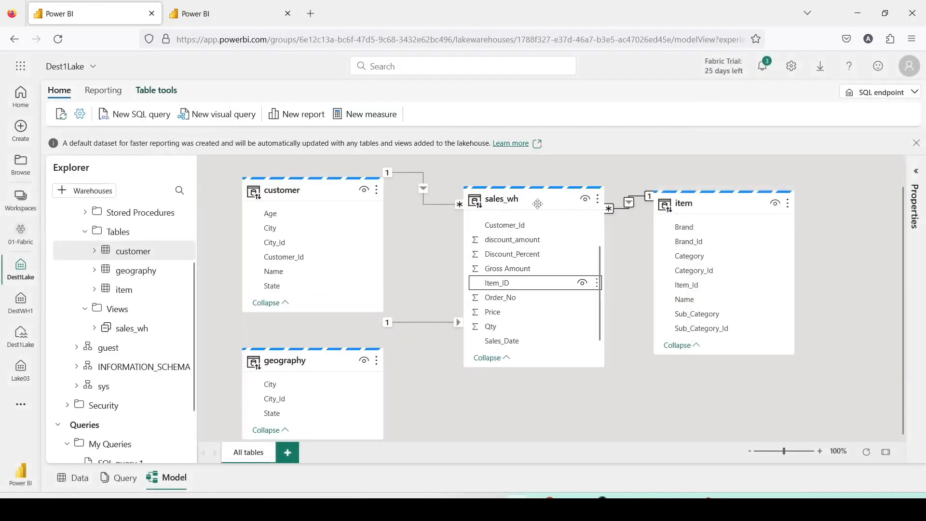
left_click_drag(538, 204, 518, 197)
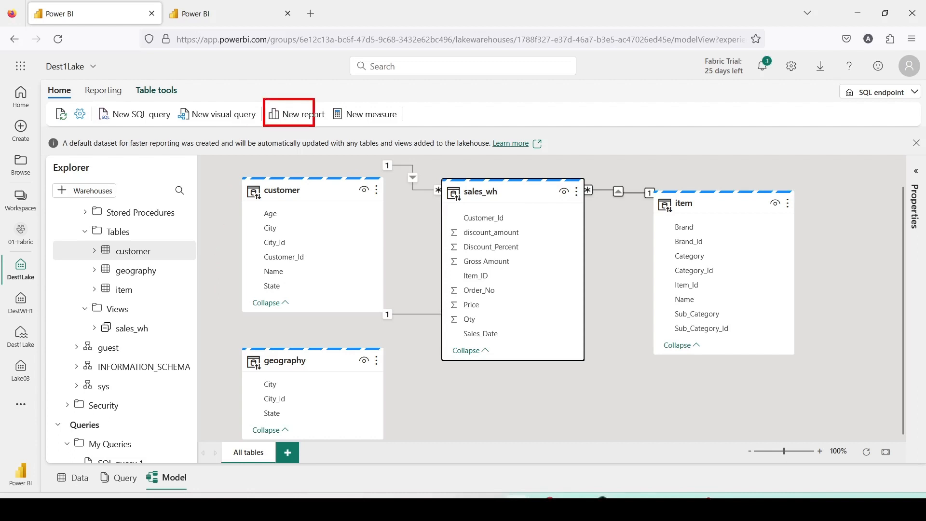
Start a new report from the model, add a table visual with Brand from item, and enlarge it
left_click(297, 114)
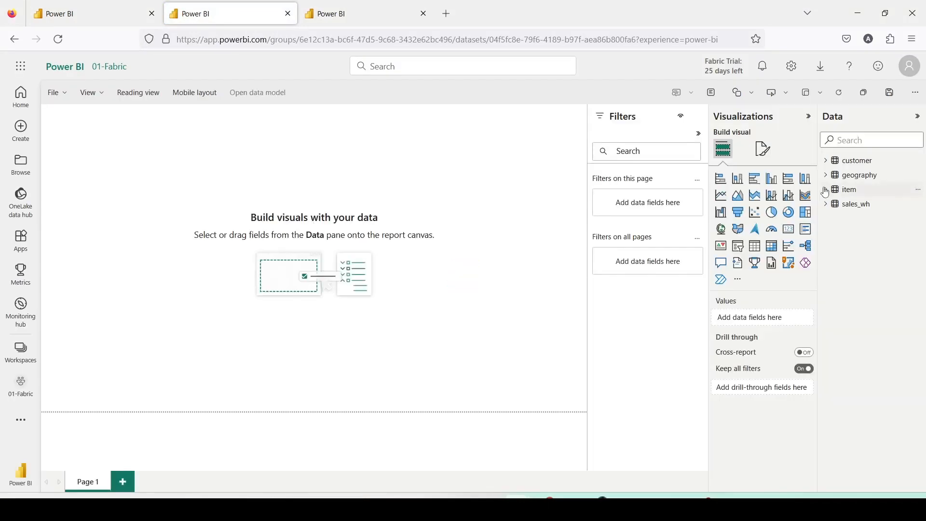
left_click(826, 189)
left_click_drag(866, 204, 210, 226)
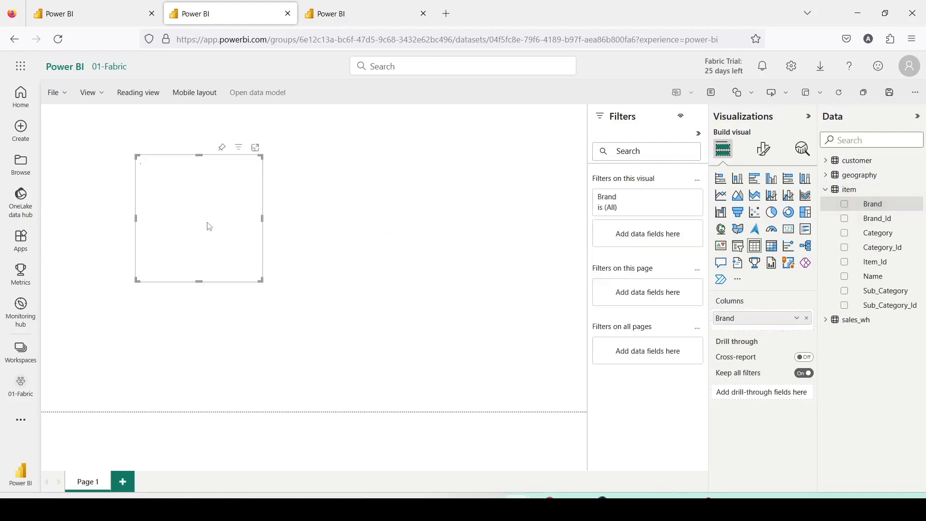
left_click_drag(263, 283, 317, 349)
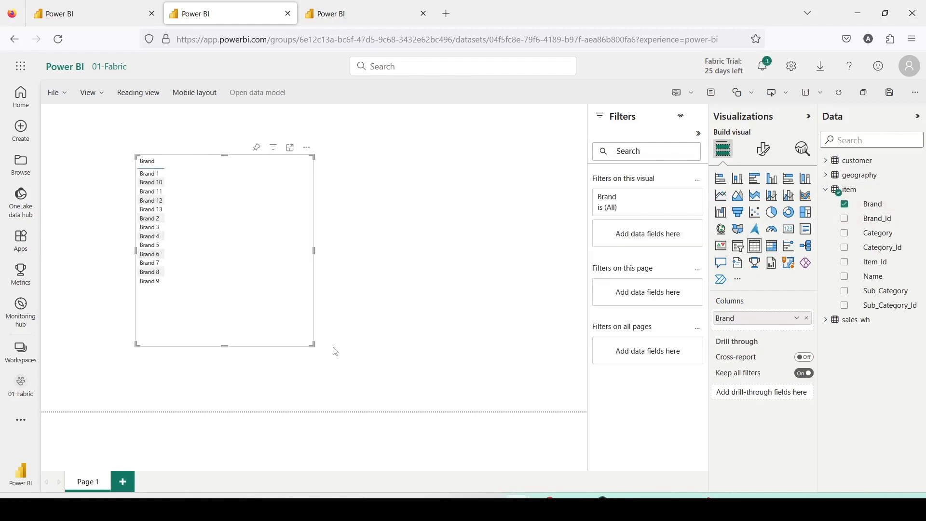
Add Gross Amount and Discount_Percent from sales_wh to the Brand table visual
left_click(826, 321)
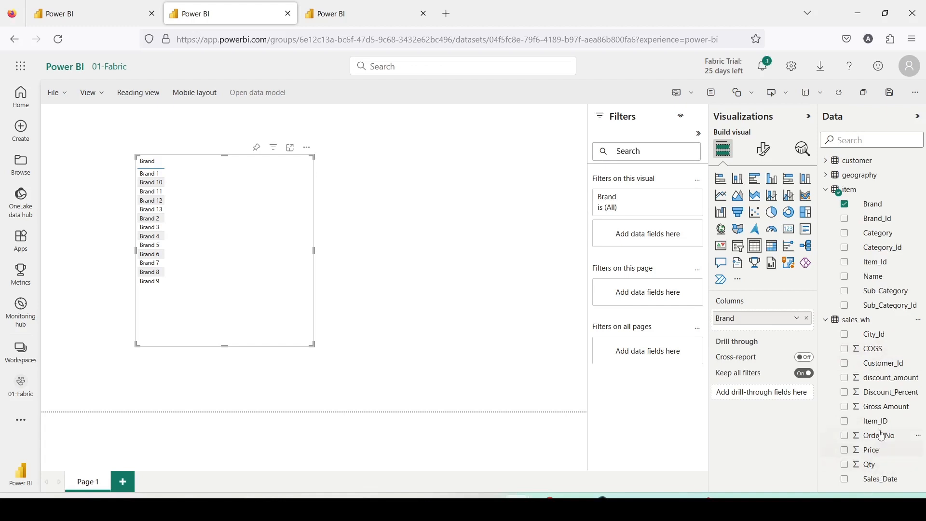
left_click_drag(880, 407, 227, 199)
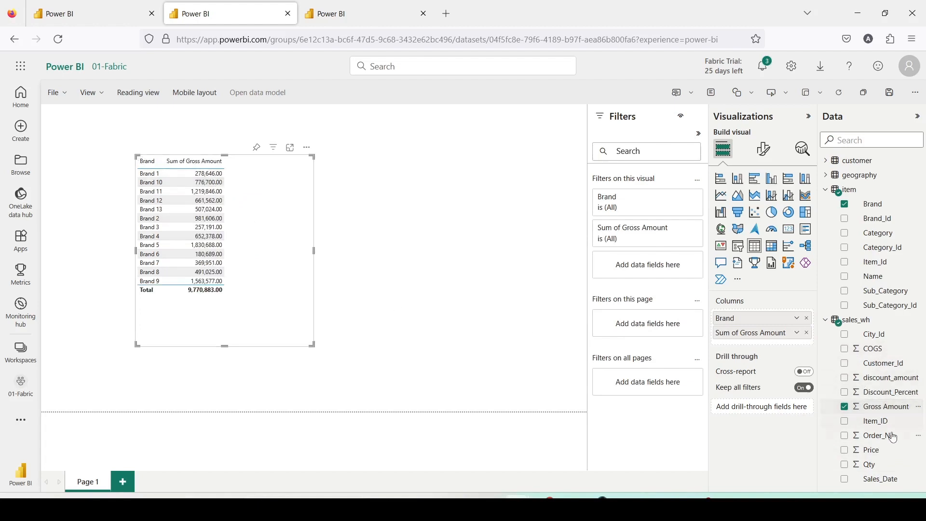
left_click_drag(882, 397, 275, 197)
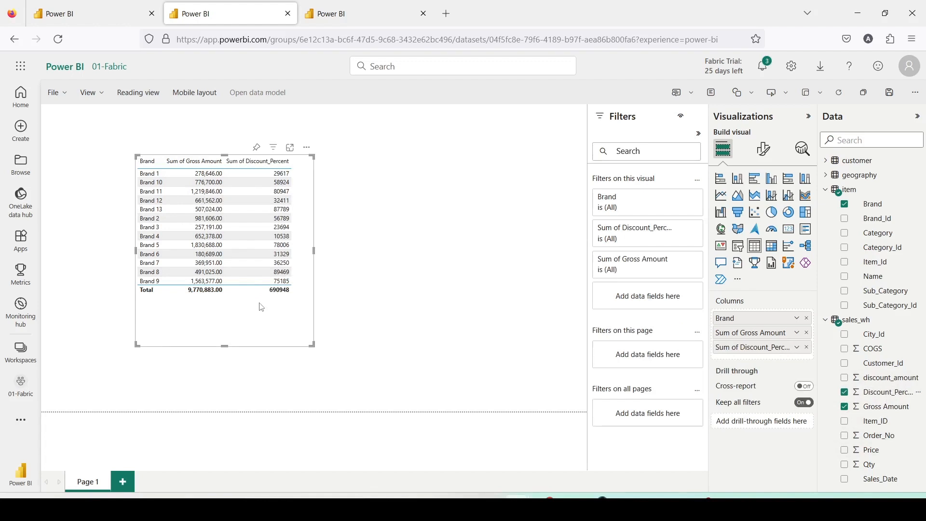
Save the report as LK 01 in the 01-Fabric workspace
left_click(890, 92)
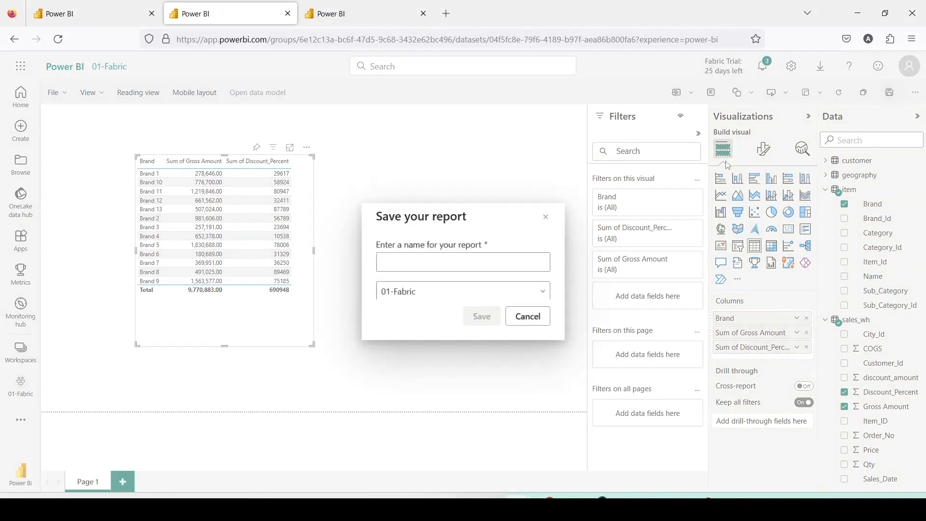
left_click(471, 249)
type("LK 01")
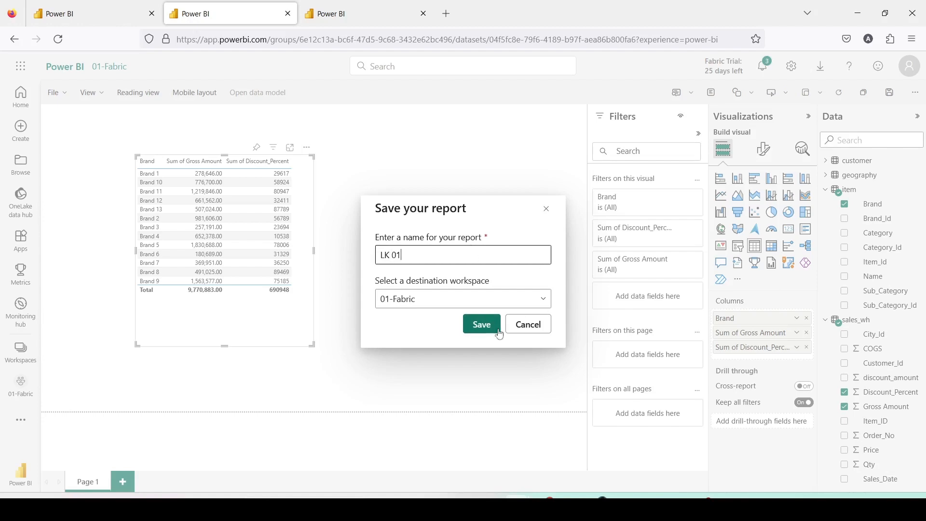
left_click(474, 324)
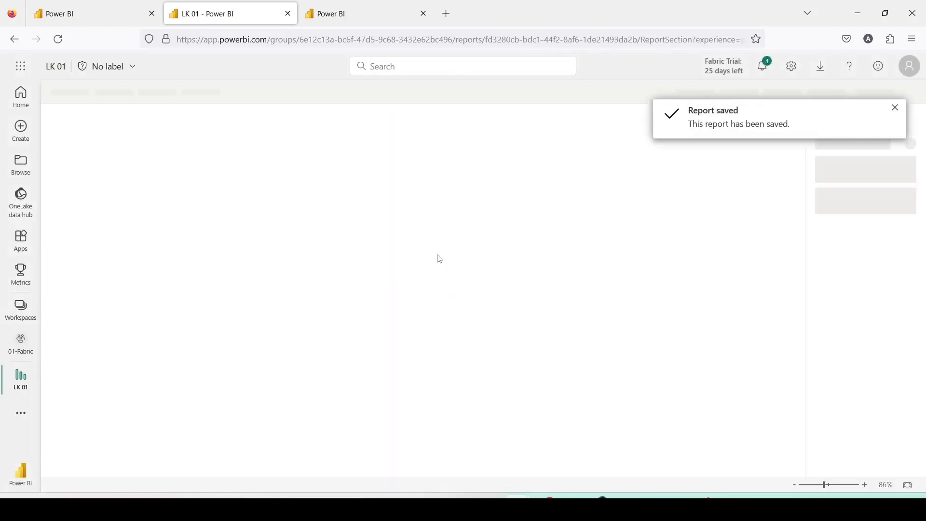
Select and copy the whole customer SELECT statement in SQL query 2 of the Dest1Lake SQL endpoint
left_click(110, 22)
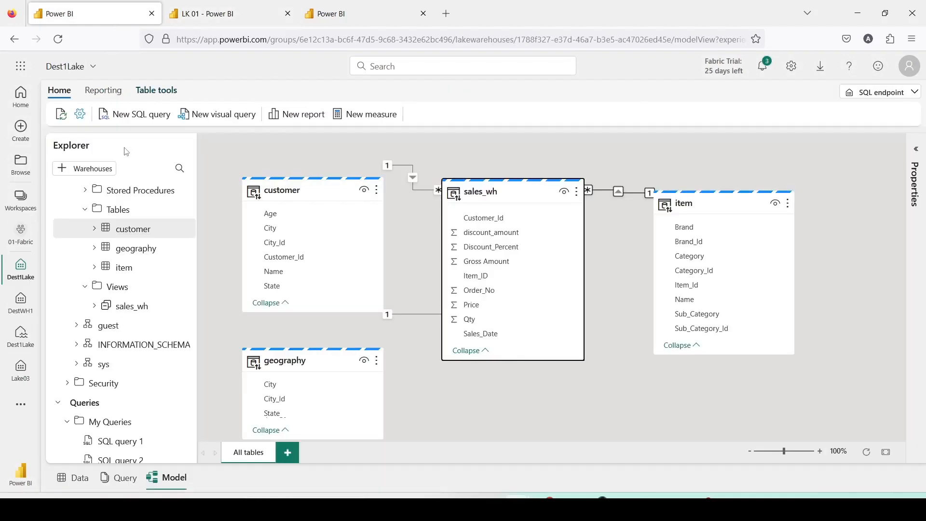
left_click(340, 14)
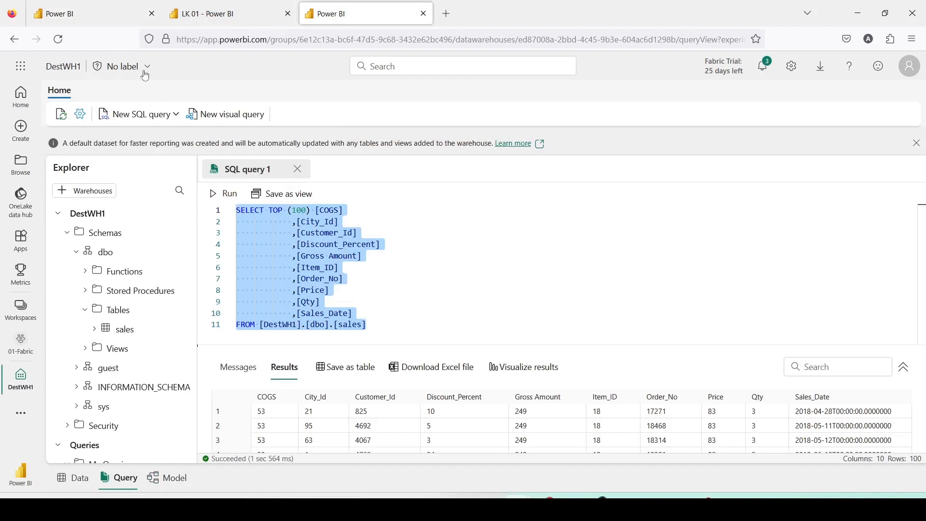
left_click(109, 19)
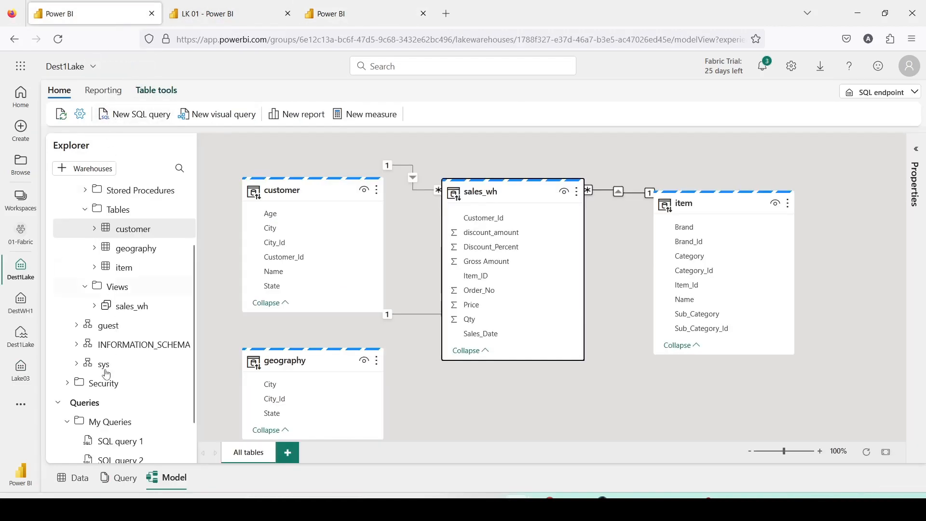
left_click(113, 482)
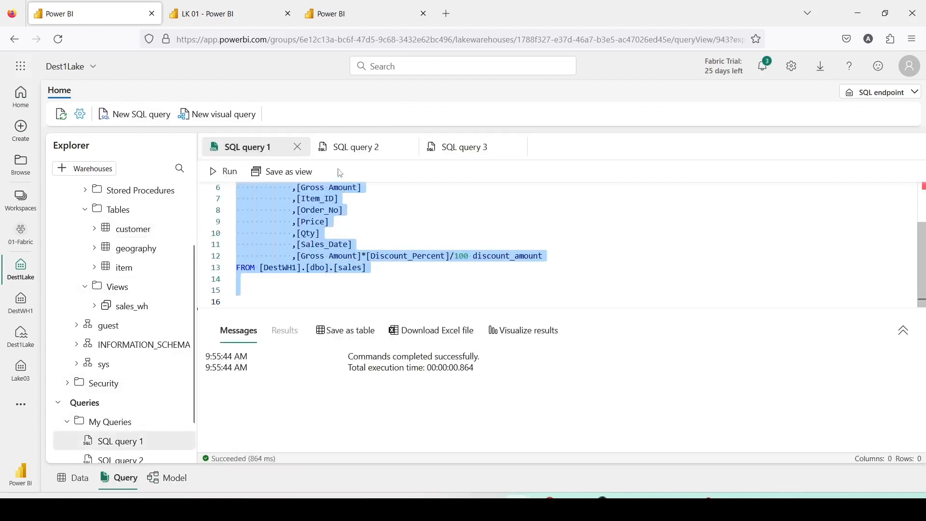
left_click(354, 147)
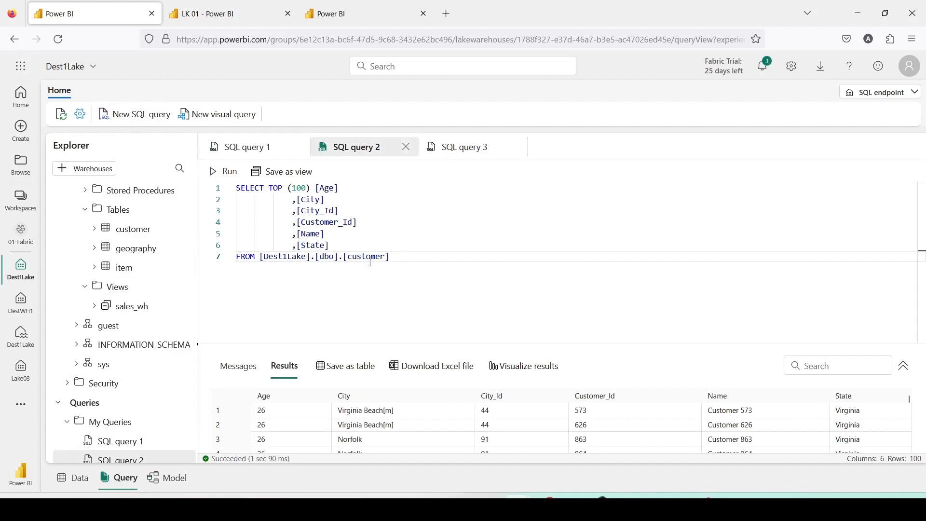
left_click_drag(391, 256, 221, 194)
key("ctrl+c")
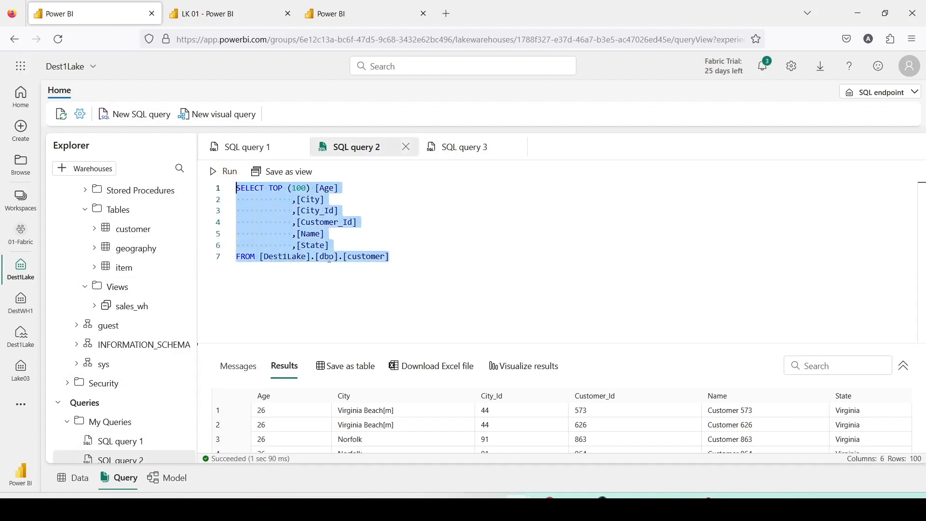
Replace the text of SQL query 1 in DestWH1 with the copied customer query and remove TOP (100)
left_click(367, 13)
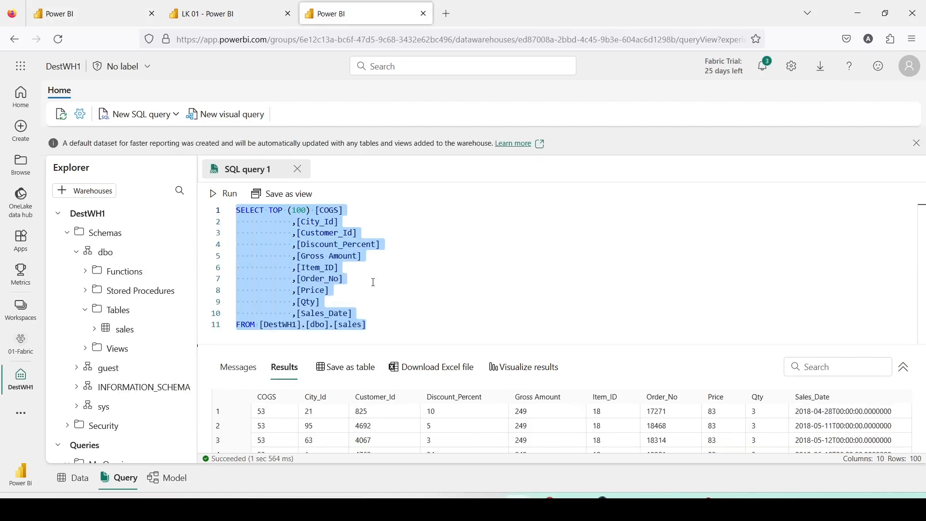
left_click(374, 282)
key("ctrl+a")
key("ctrl+v")
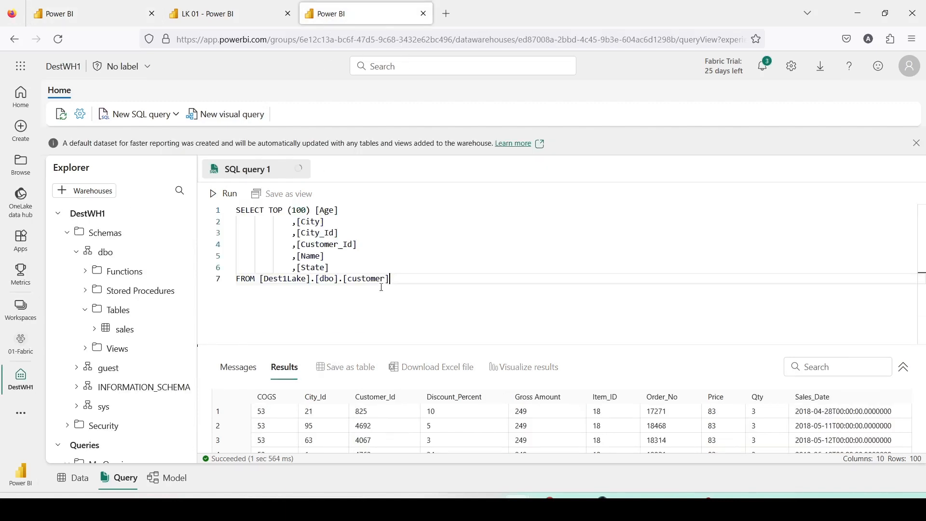
left_click_drag(308, 211, 272, 212)
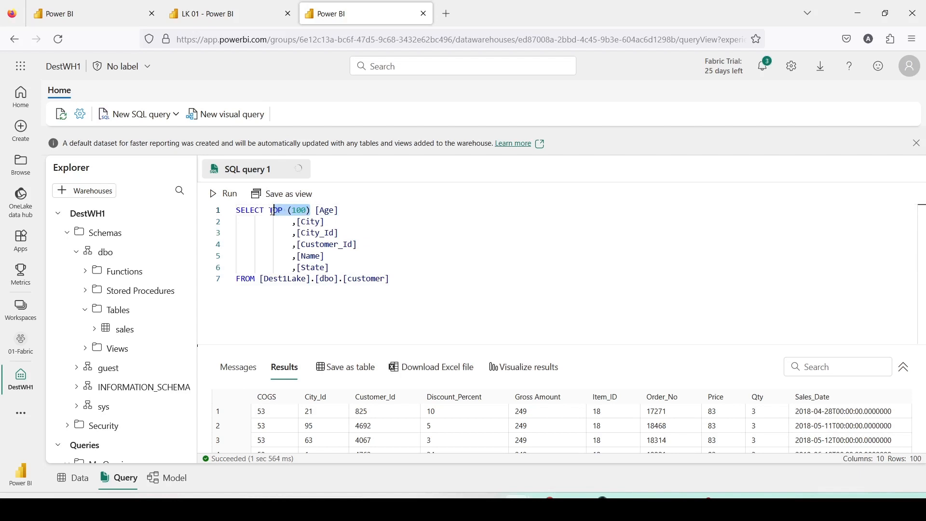
key("BackSpace")
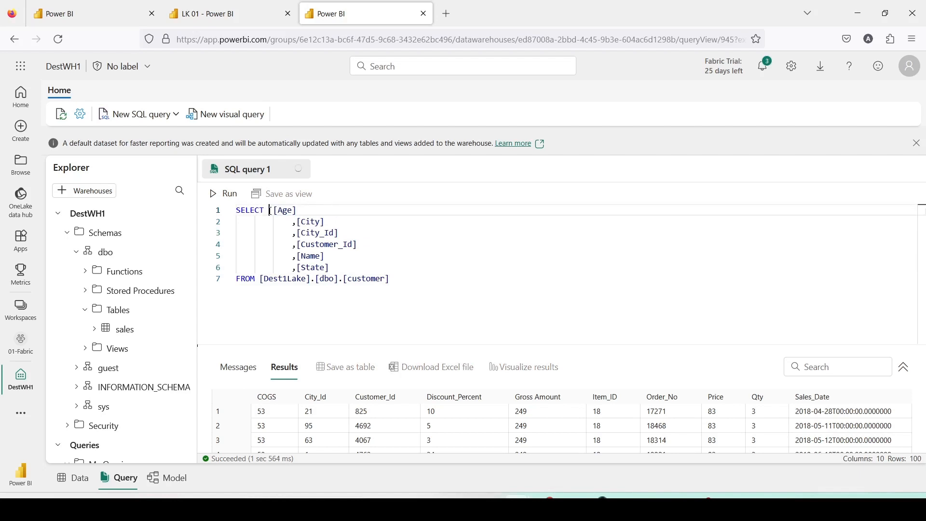
Add "create view [dbo].[customer] as" above the SELECT statement and run the whole query
left_click_drag(390, 278, 316, 280)
key("ctrl+c")
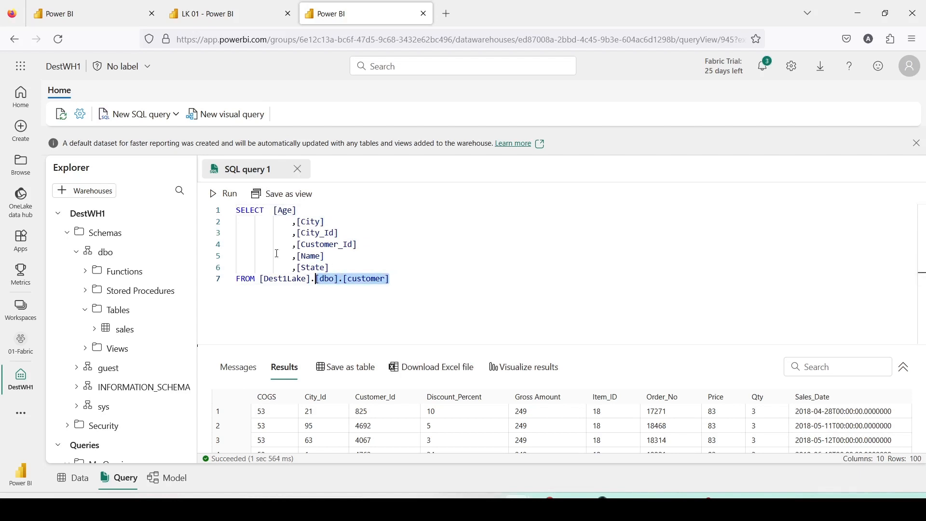
left_click(240, 212)
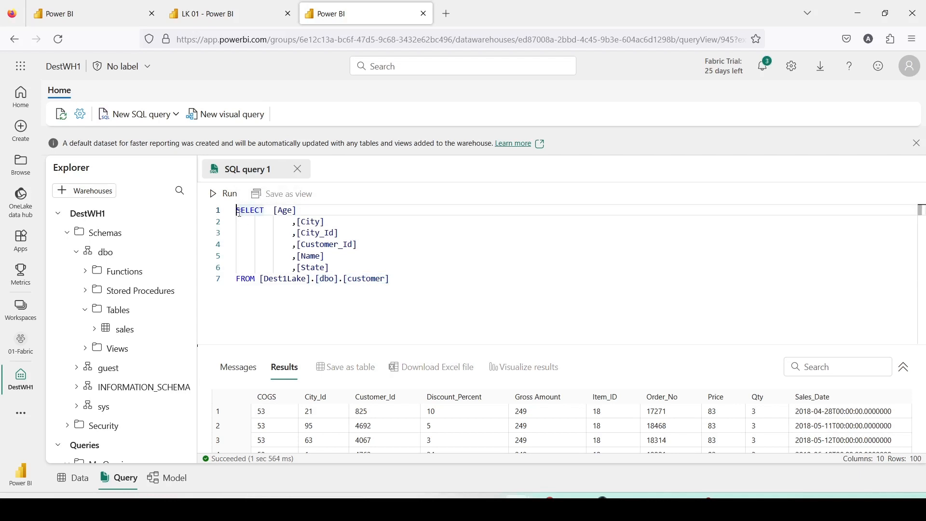
key("Return")
key("Up")
type("craete ")
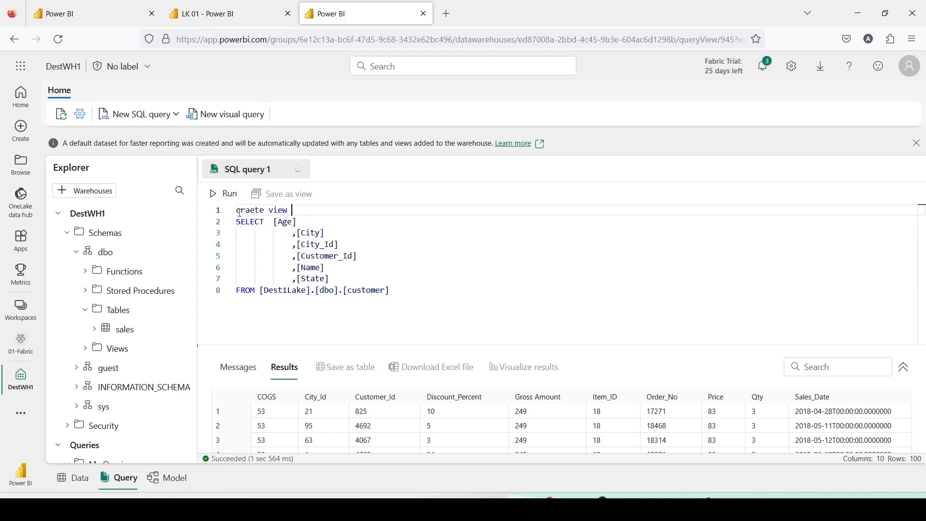
type("view")
key("ctrl+v")
key("BackSpace")
key("Right")
type("a")
left_click(399, 209)
type("as")
key("ctrl+a")
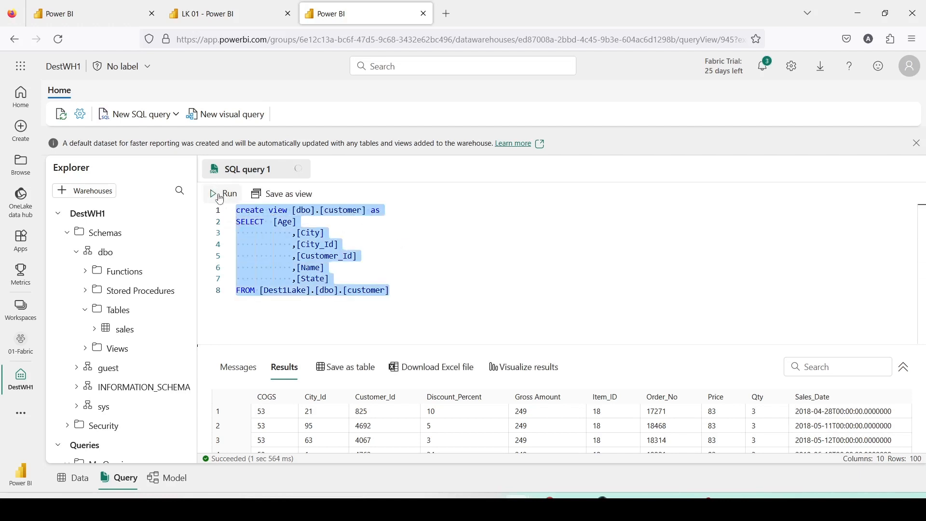
left_click(218, 195)
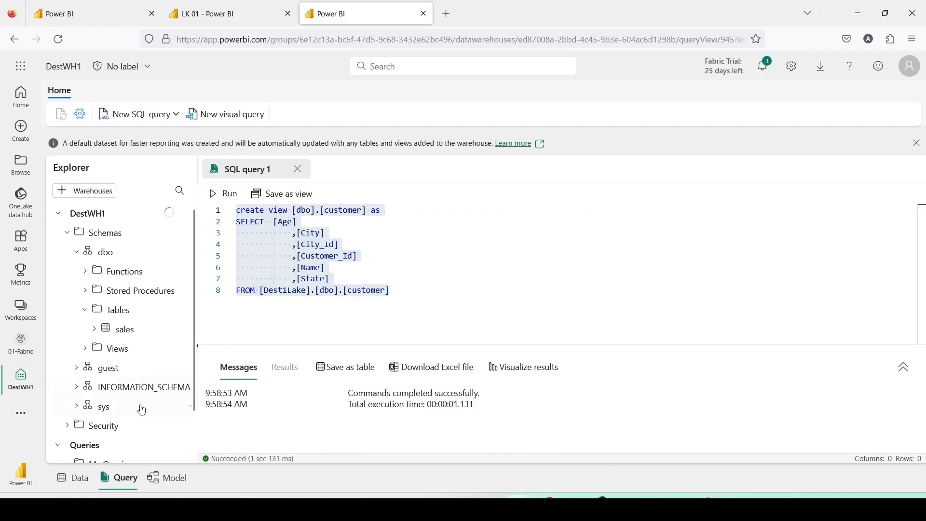
Expand and refresh the Views folder under dbo in DestWH1, and open the customer view
left_click(86, 352)
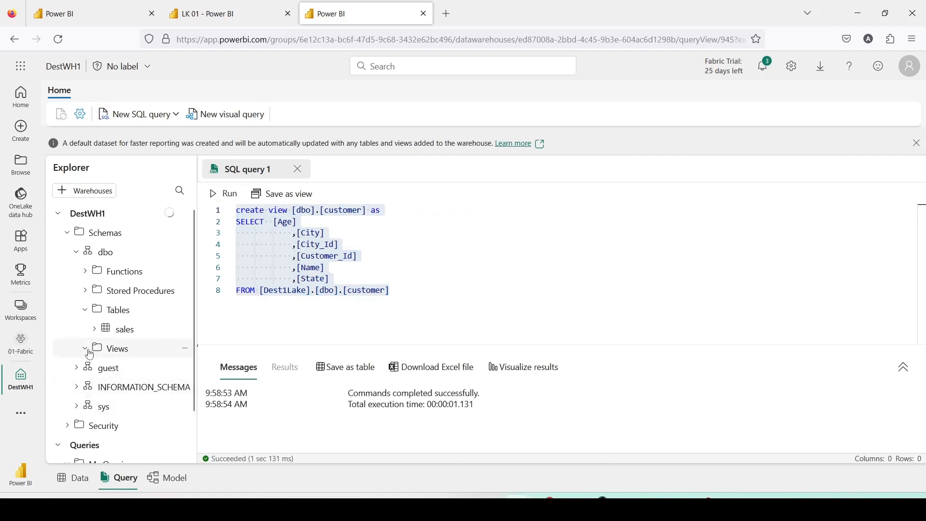
right_click(150, 356)
left_click(167, 384)
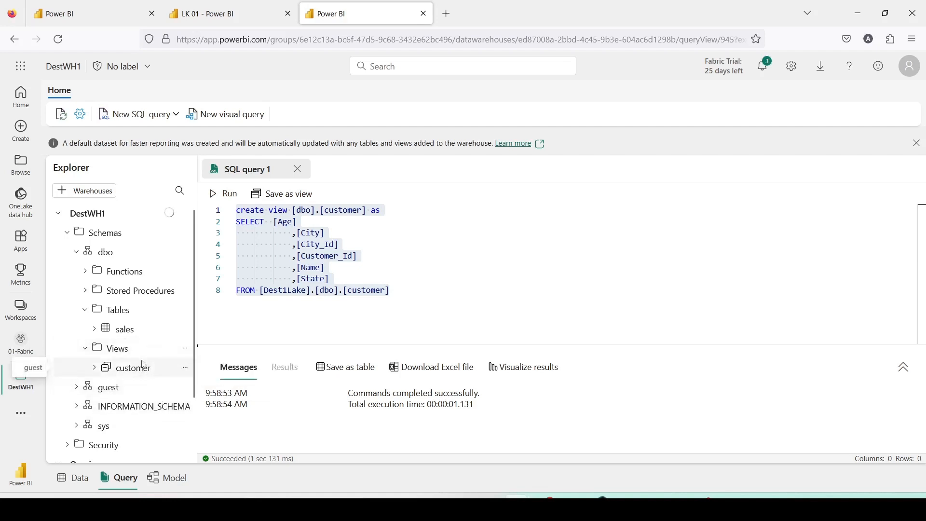
left_click(135, 372)
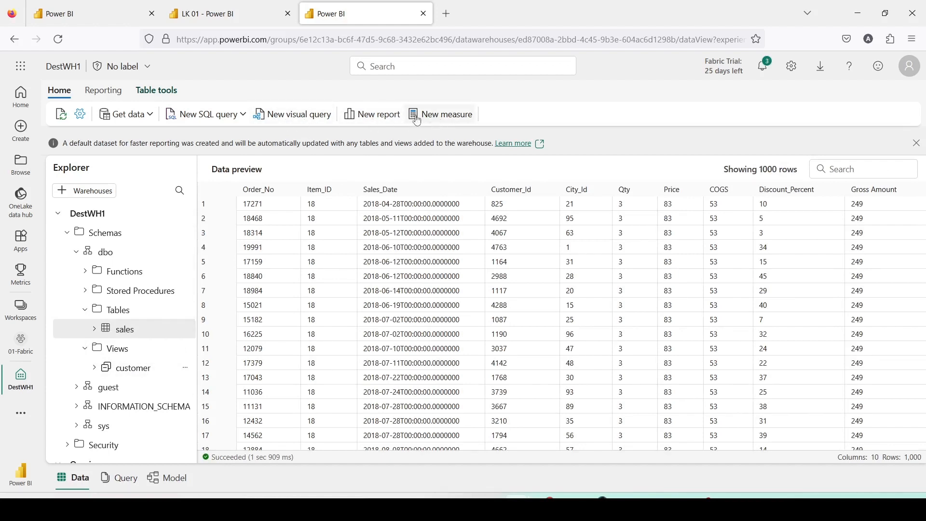
Return to SQL query 1 in DestWH1 and replace the column list of the customer view statement with *
left_click(217, 124)
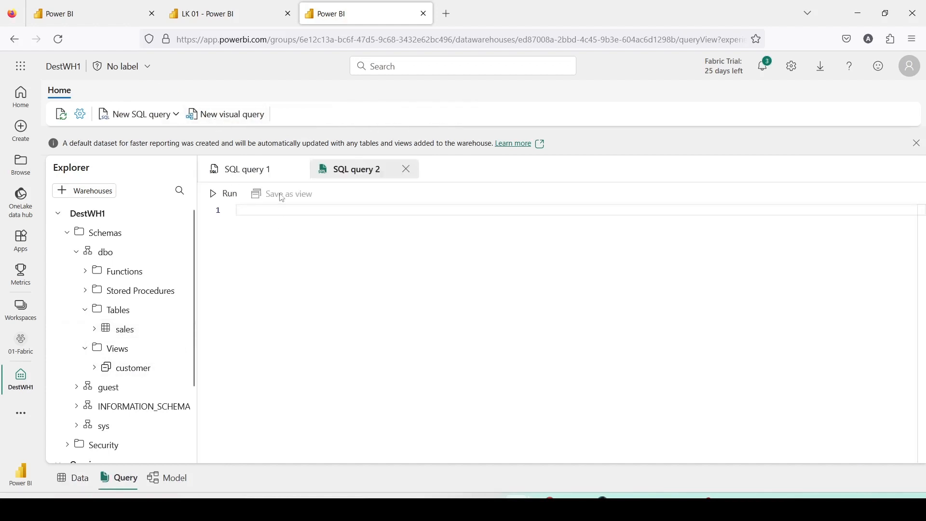
left_click(253, 173)
left_click(367, 226)
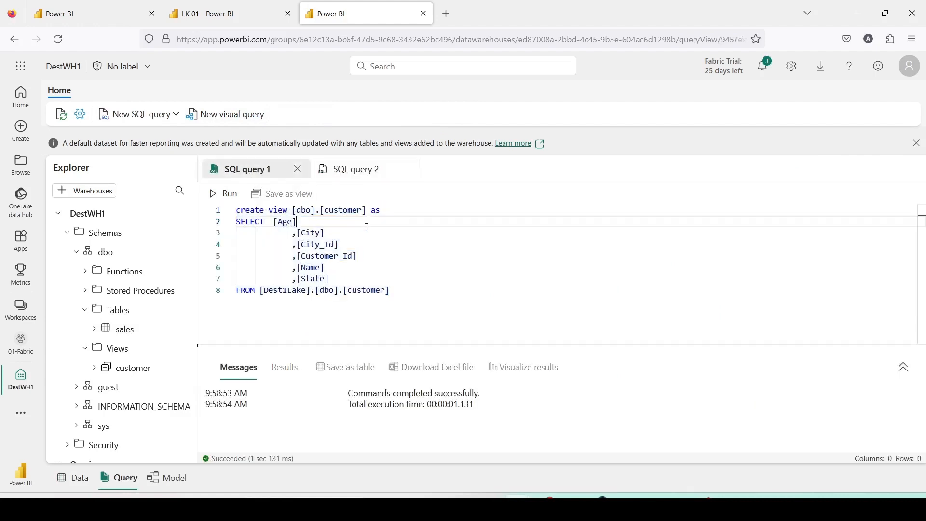
left_click_drag(276, 222, 367, 278)
key("BackSpace")
type("&")
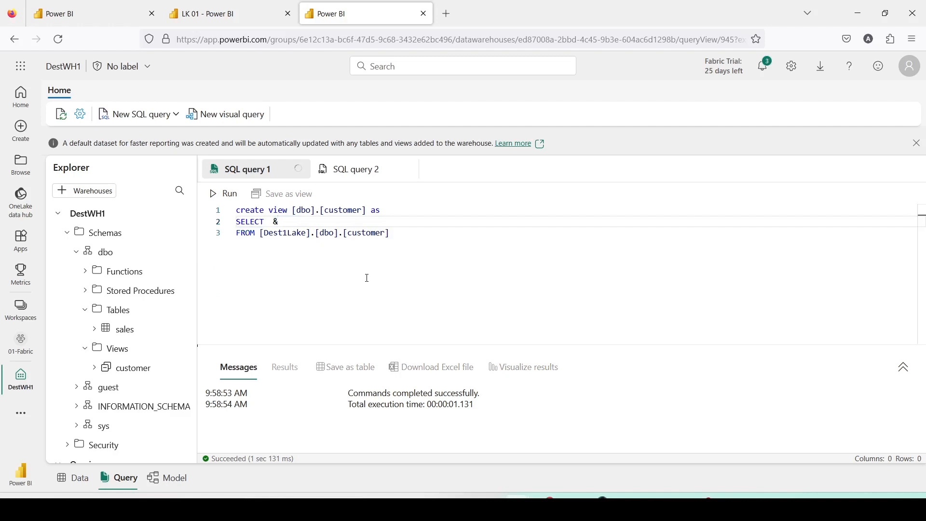
Change both the source table and the view name to item, and run the create view statement
double_click(365, 231)
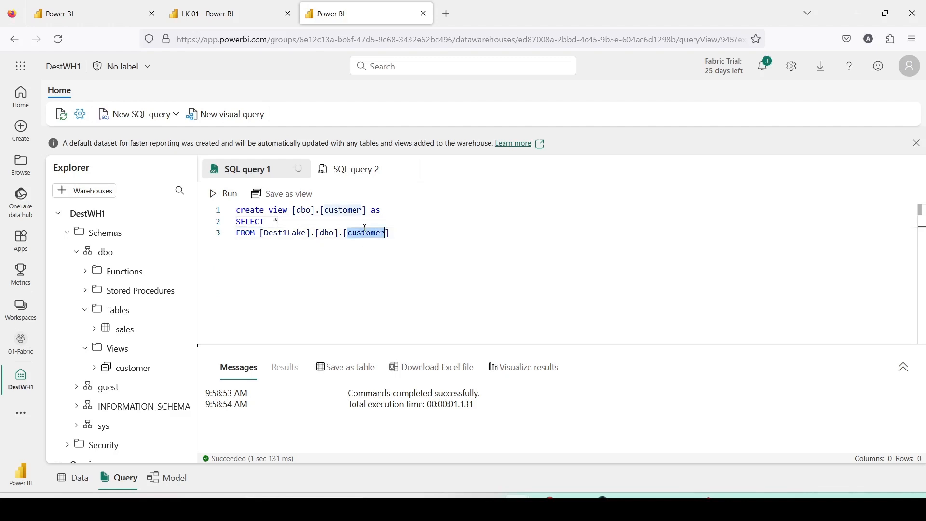
type("item")
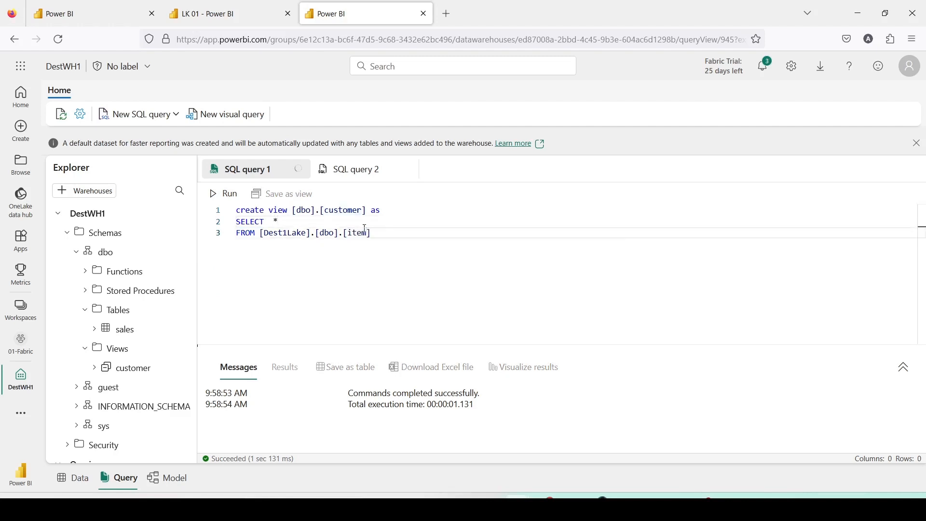
double_click(340, 211)
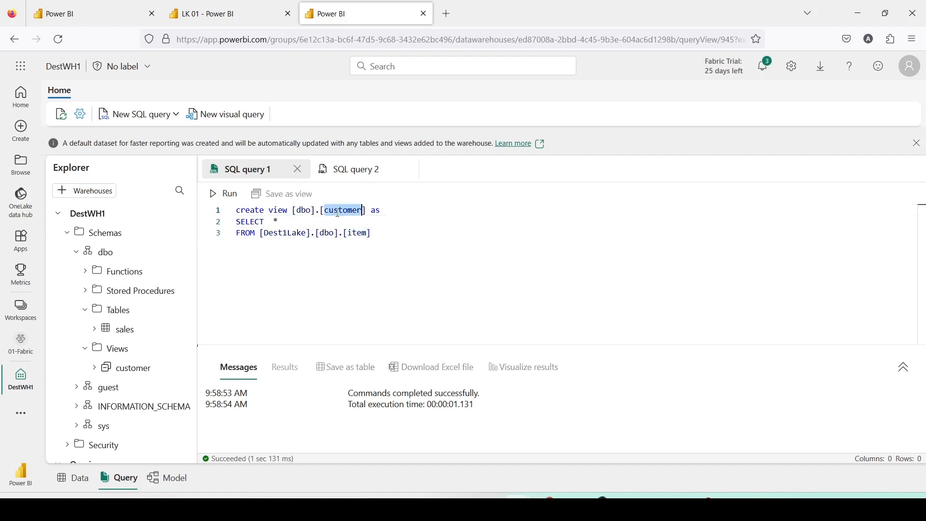
type("item")
left_click(77, 17)
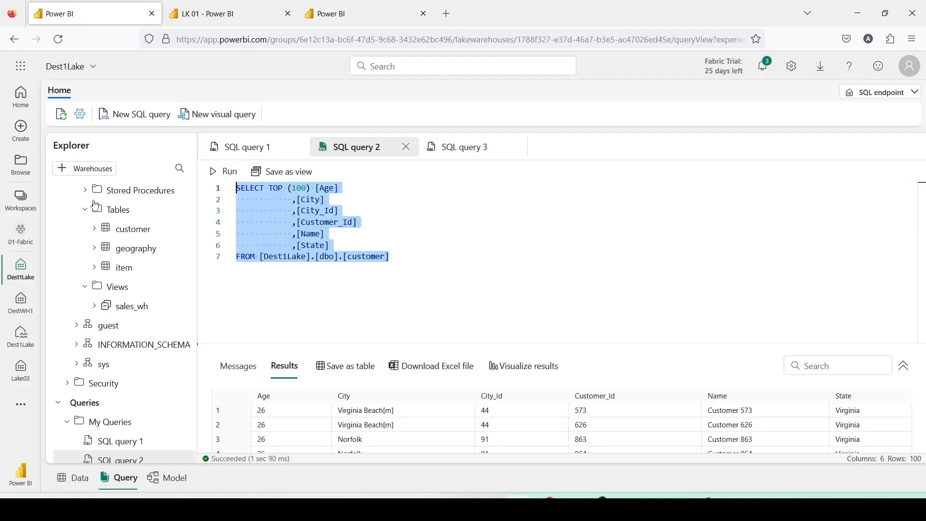
left_click(347, 19)
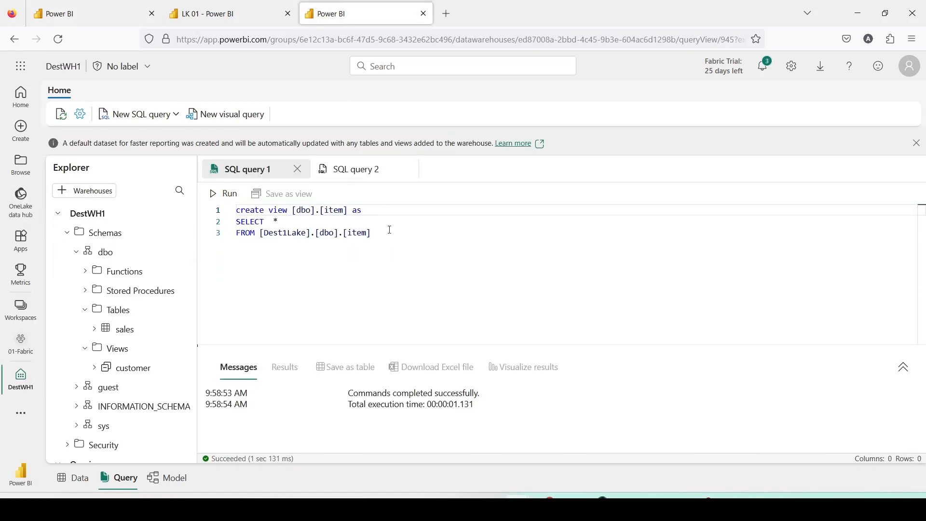
left_click_drag(390, 230, 236, 211)
left_click(224, 194)
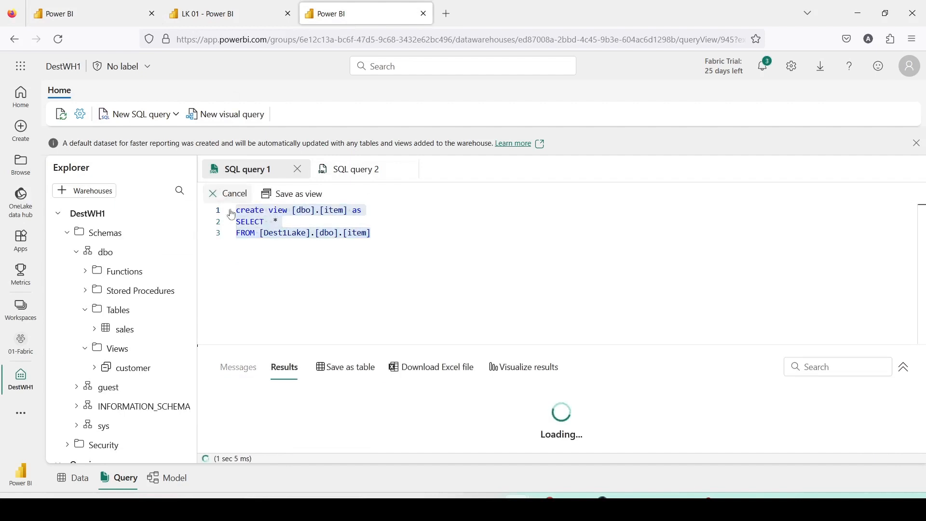
Refresh the Views folder in DestWH1 and open the item view
right_click(124, 353)
left_click(147, 386)
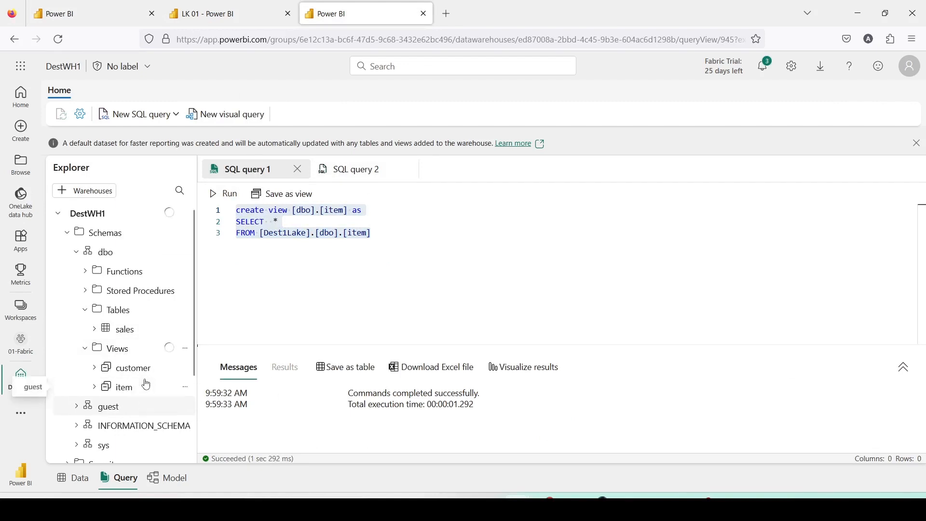
left_click(146, 385)
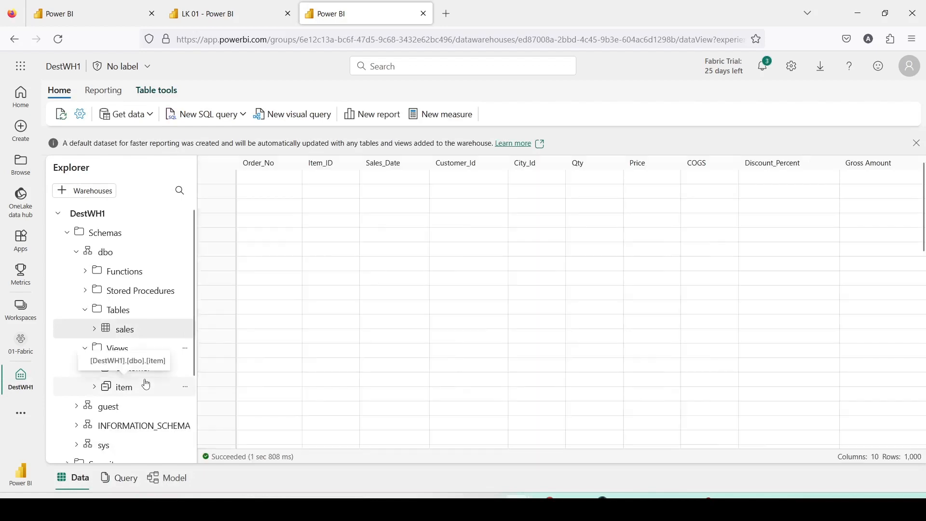
In the DestWH1 model, create a many-to-one relationship from Item_ID in sales to Item_Id in item
left_click(167, 479)
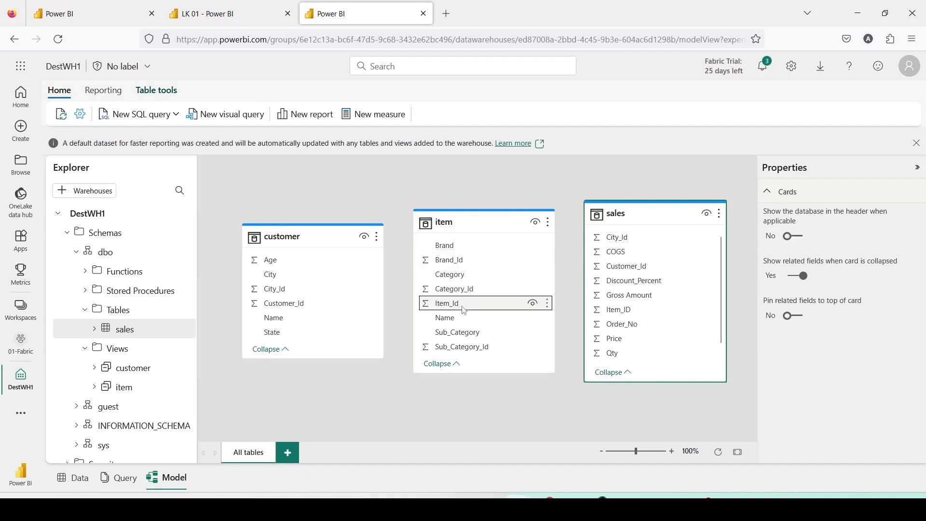
left_click_drag(471, 303, 632, 318)
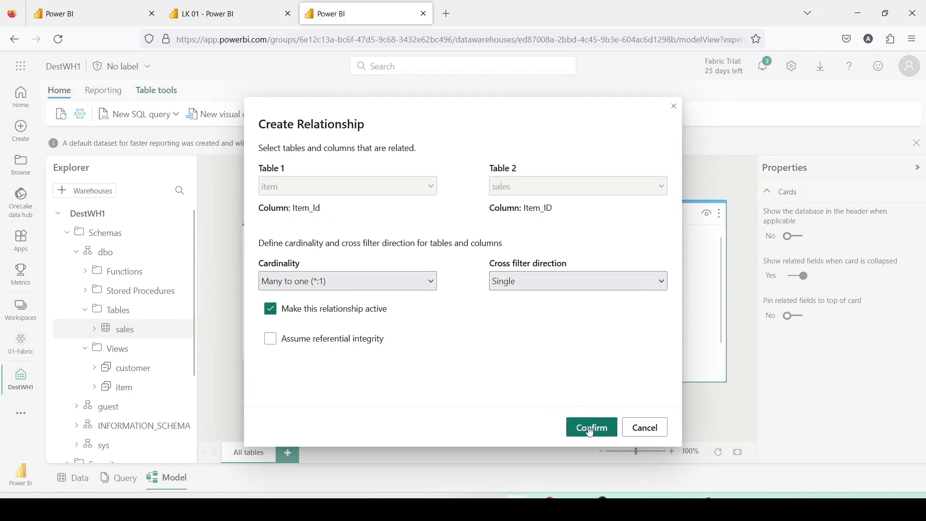
left_click(645, 427)
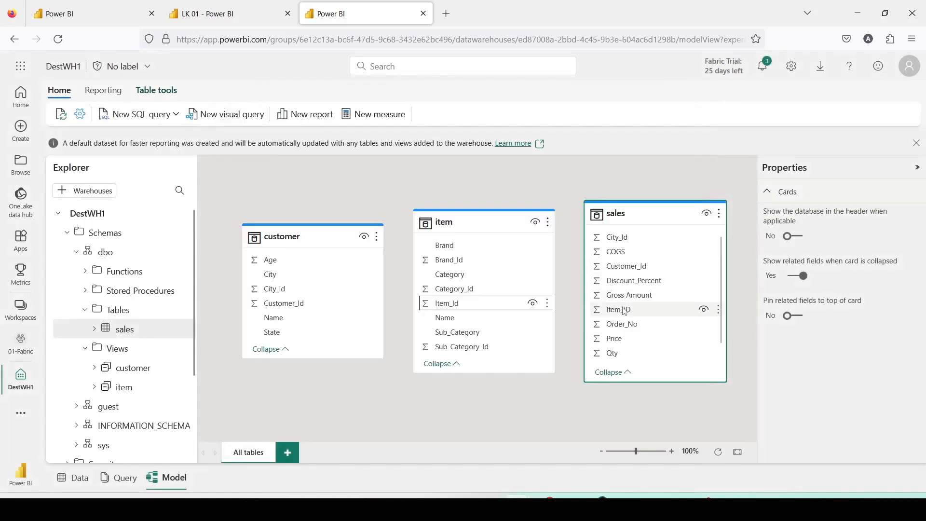
left_click_drag(624, 311, 465, 307)
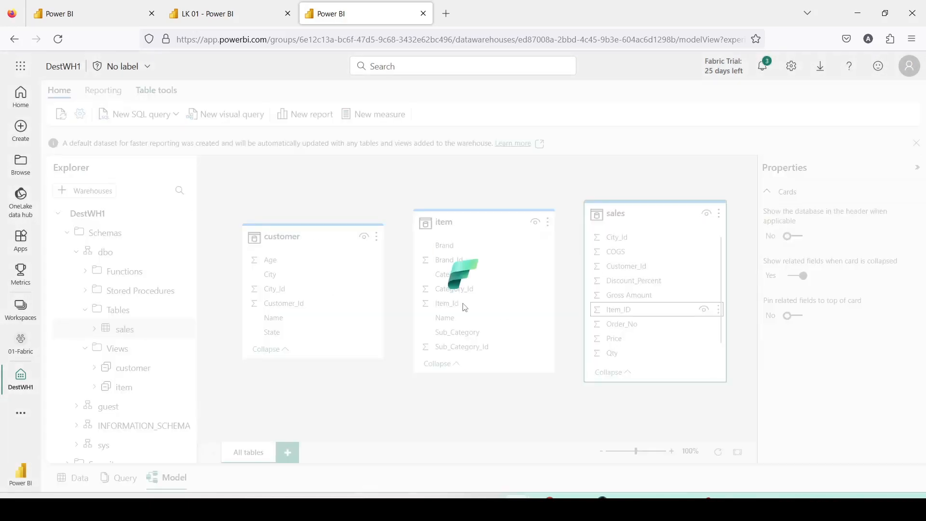
left_click(578, 423)
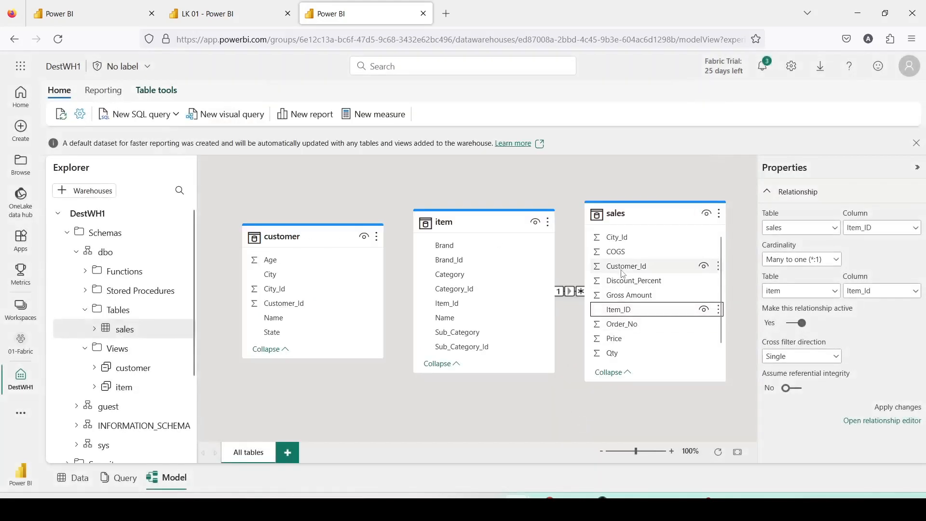
In the DestWH1 model, create an active many-to-one relationship from Customer_Id in sales to Customer_Id in customer, with single cross-filter direction
left_click_drag(622, 274, 293, 310)
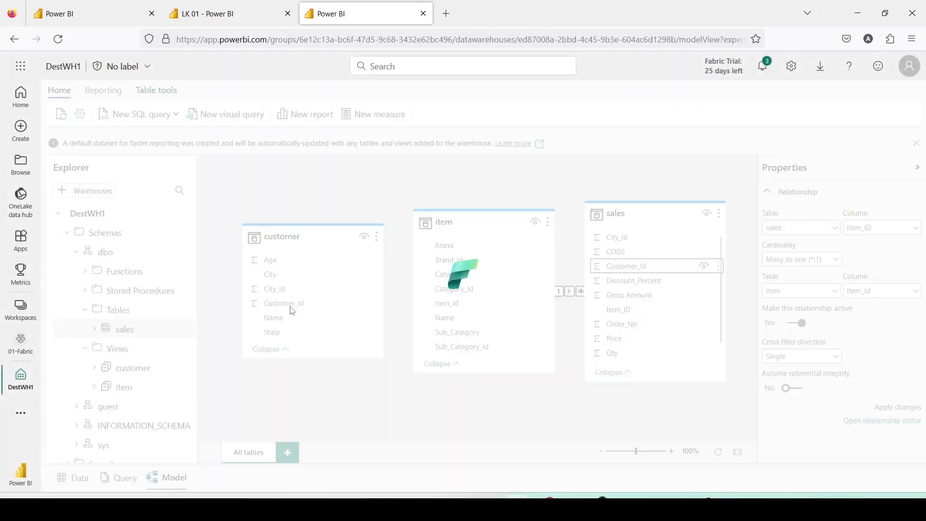
left_click(612, 297)
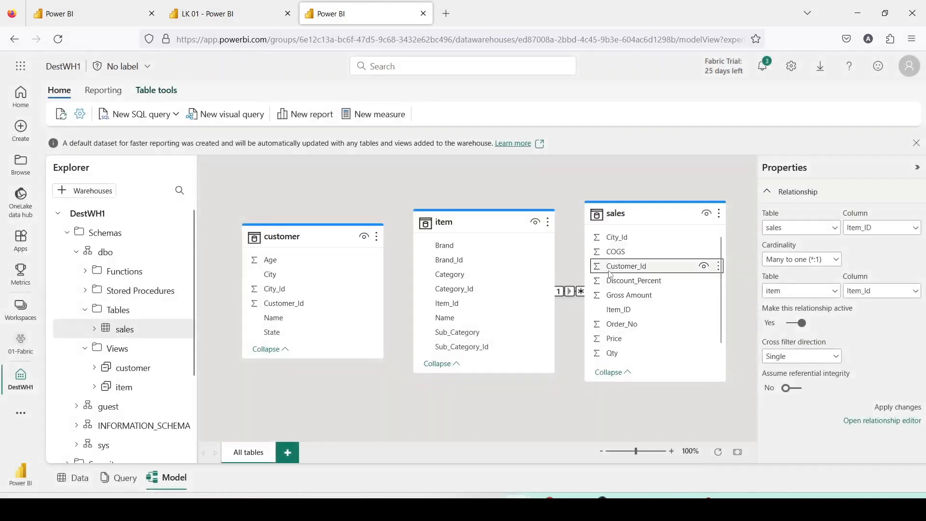
left_click_drag(611, 273, 285, 314)
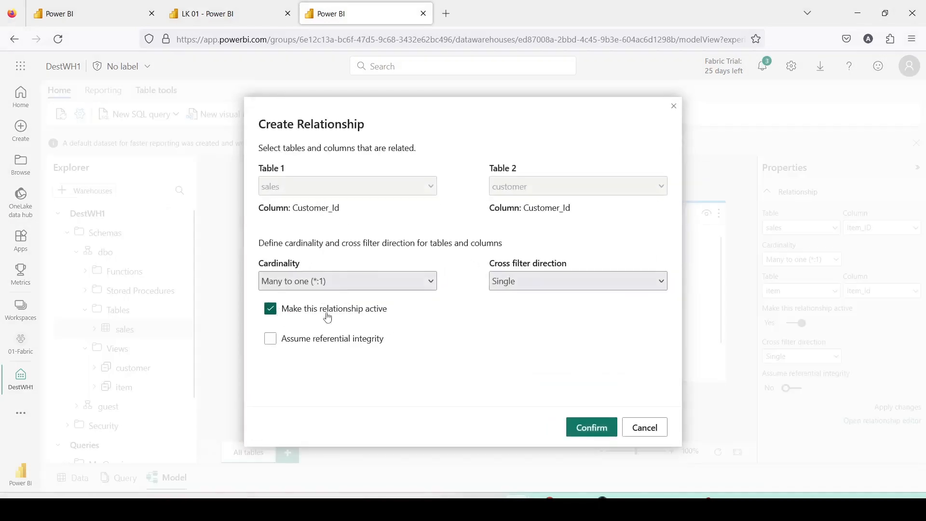
left_click(592, 432)
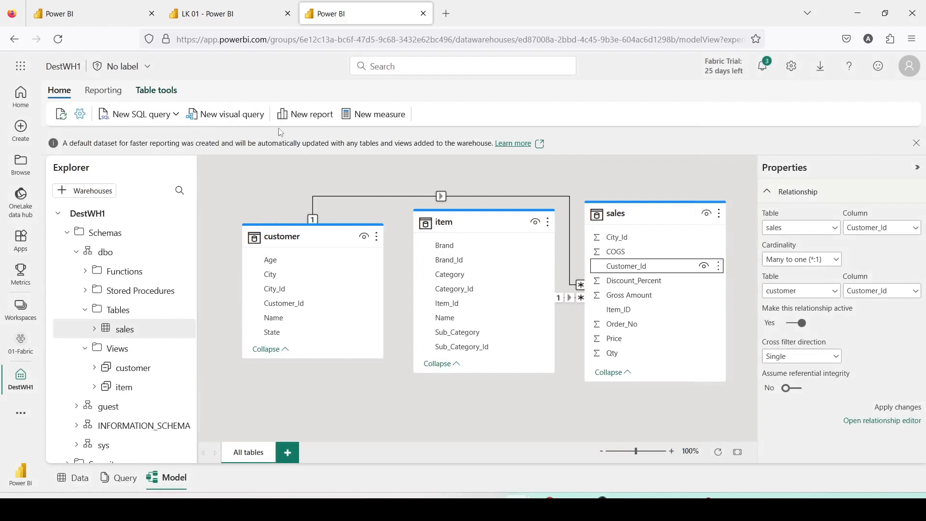
Create a new report from the DestWH1 model with an enlarged table visual showing Brand from item and Gross Amount from sales
left_click(298, 120)
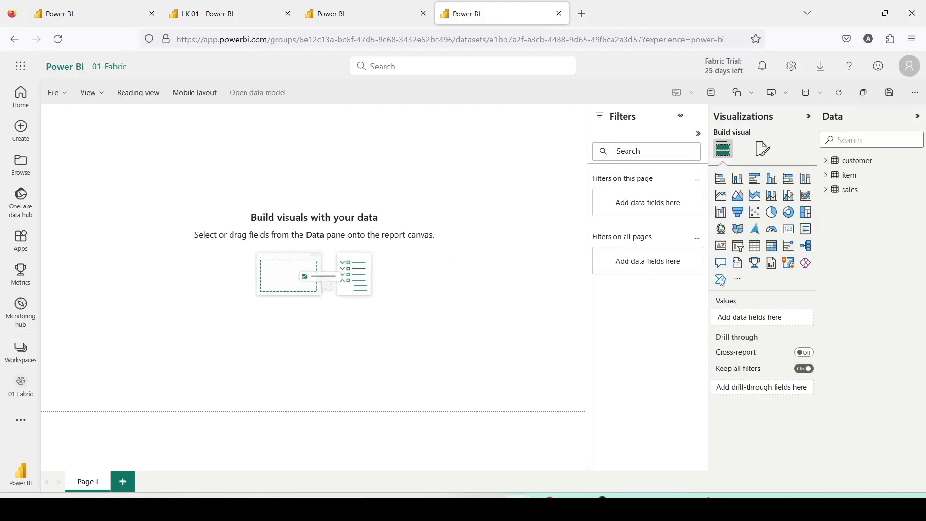
left_click(824, 193)
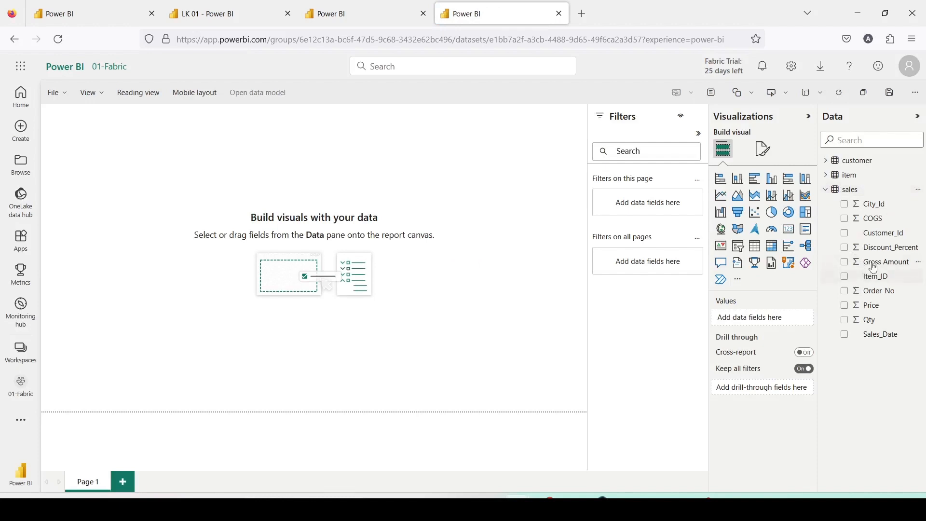
left_click(828, 176)
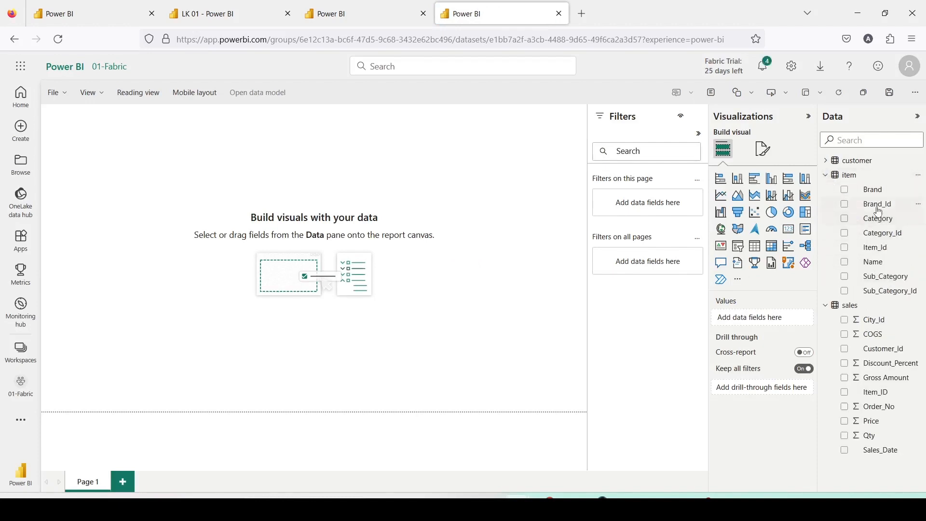
left_click_drag(870, 191, 215, 198)
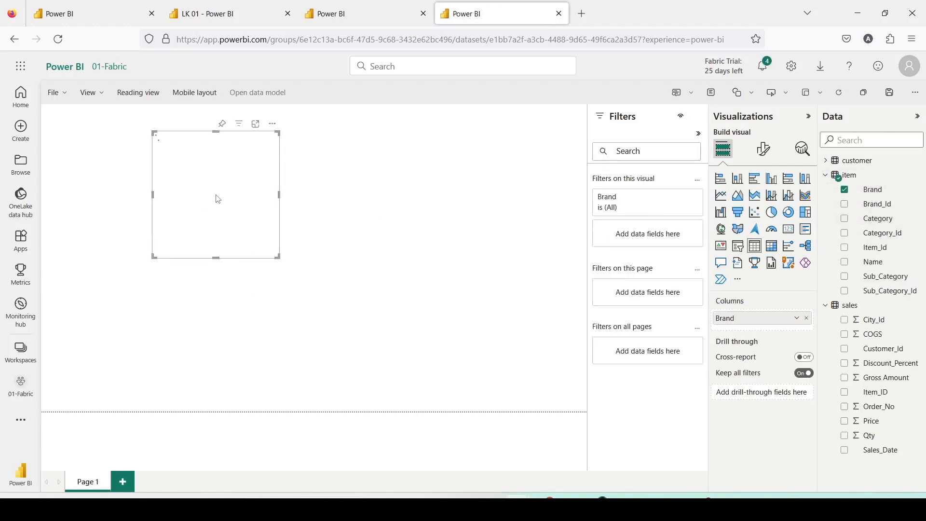
left_click_drag(275, 257, 329, 331)
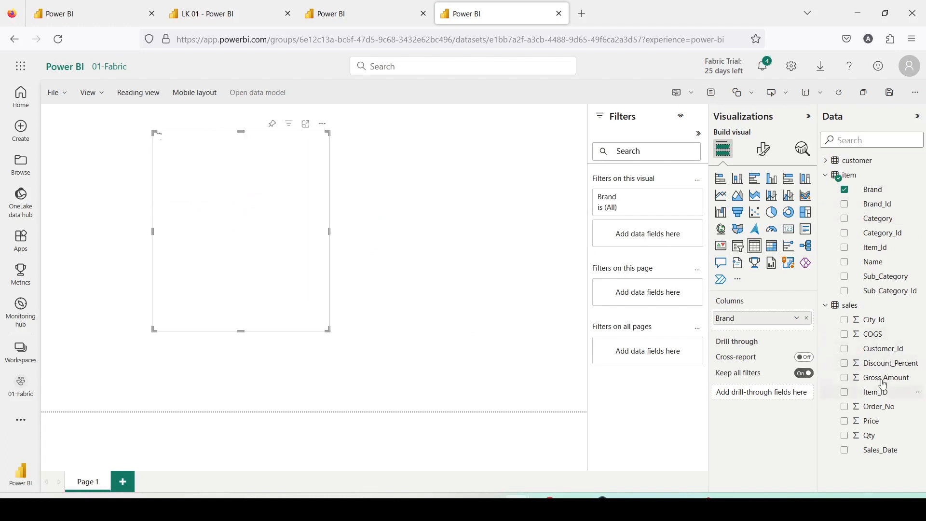
left_click_drag(884, 381, 259, 178)
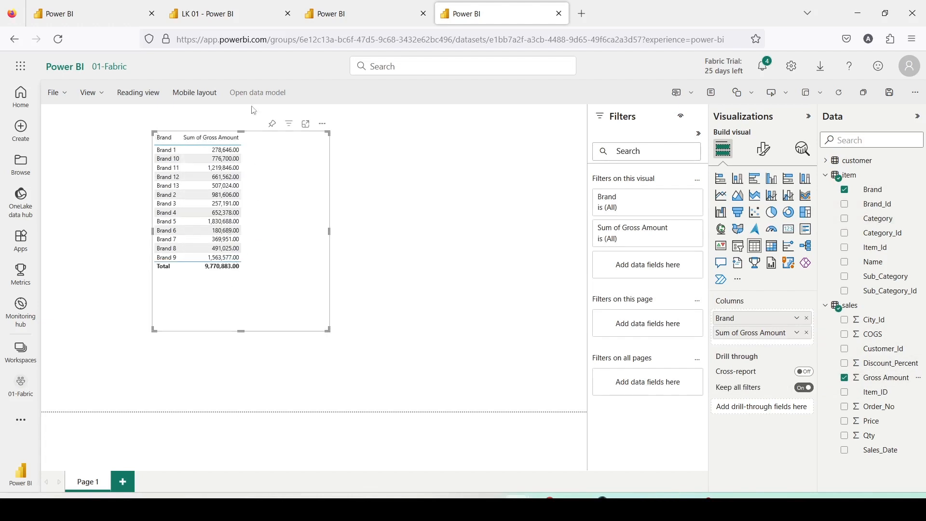
Compare the brand table with the LK 01 report, and save the new report as WH 1 in the 01-Fabric workspace
left_click(225, 14)
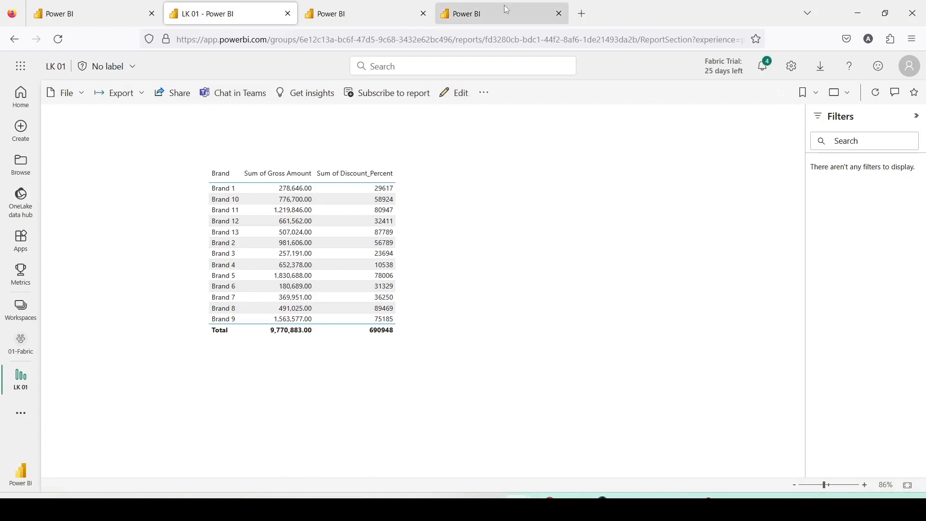
left_click(507, 10)
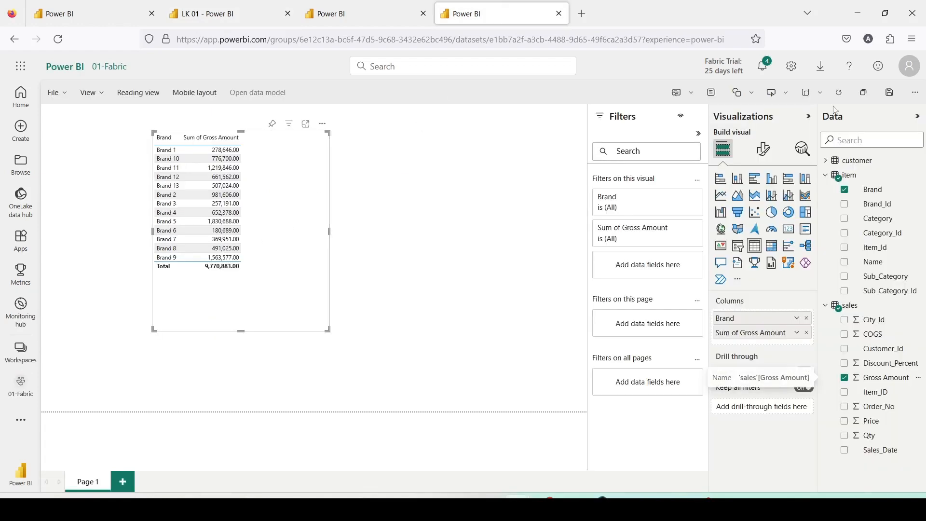
left_click(889, 92)
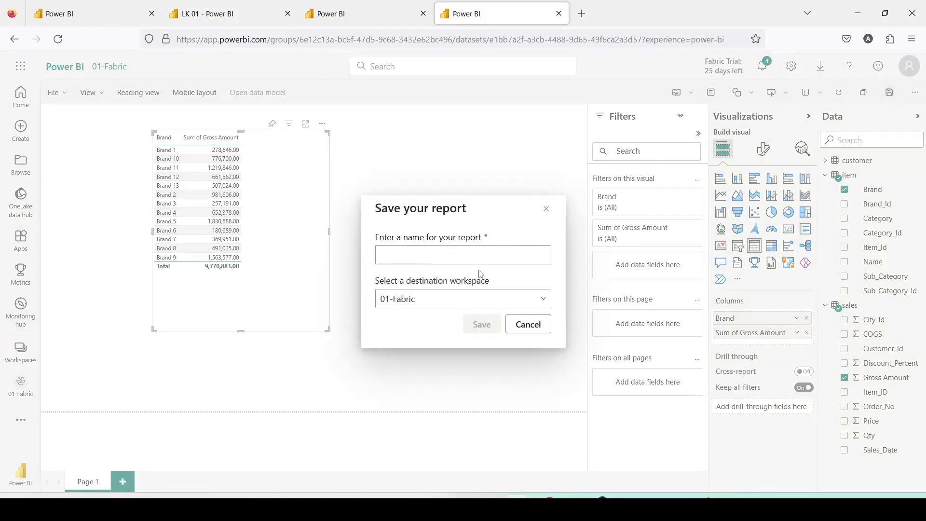
type("WH 1")
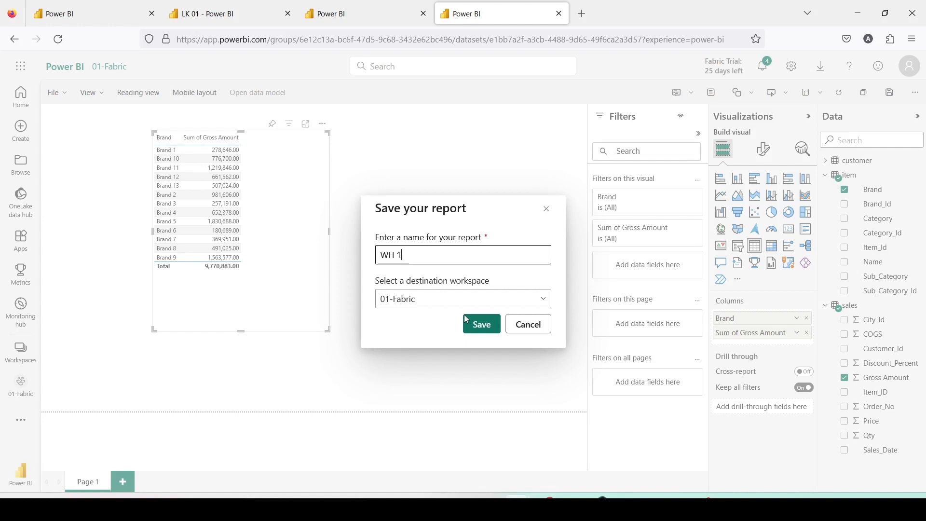
left_click(486, 323)
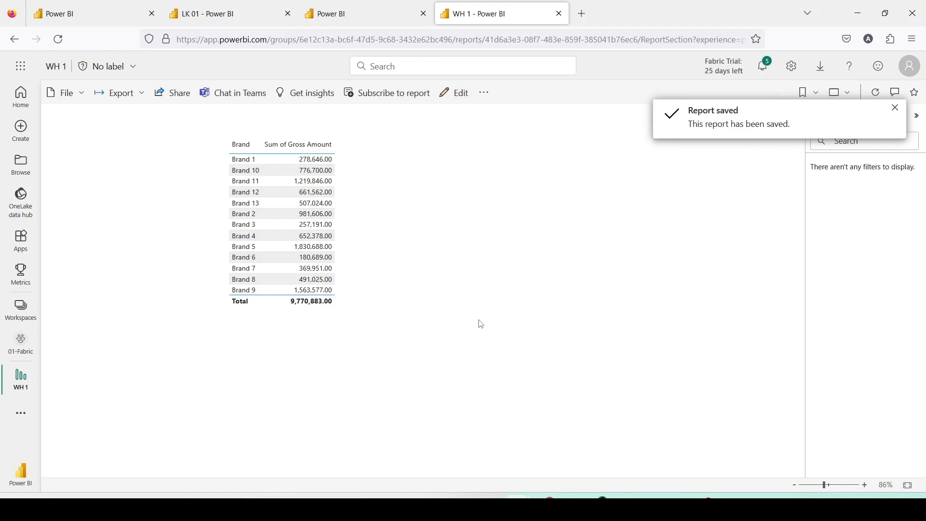
mouse_move(422, 273)
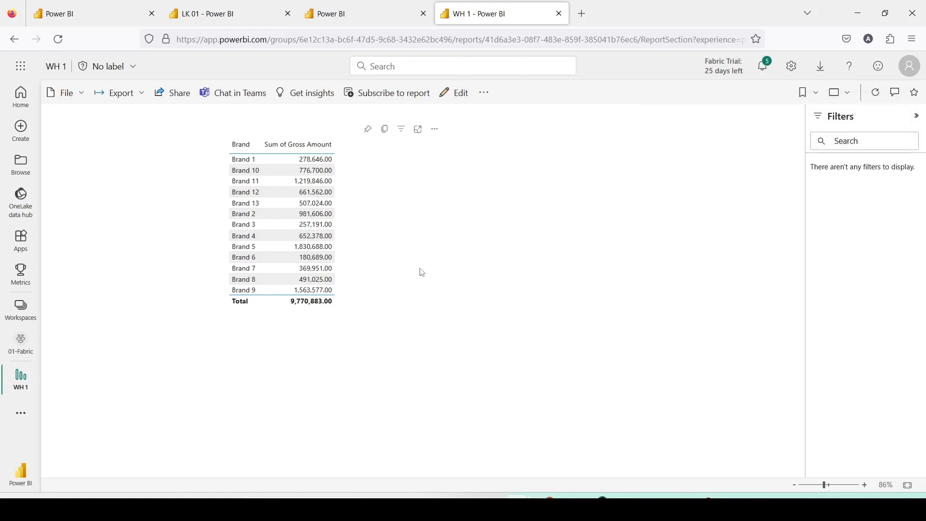